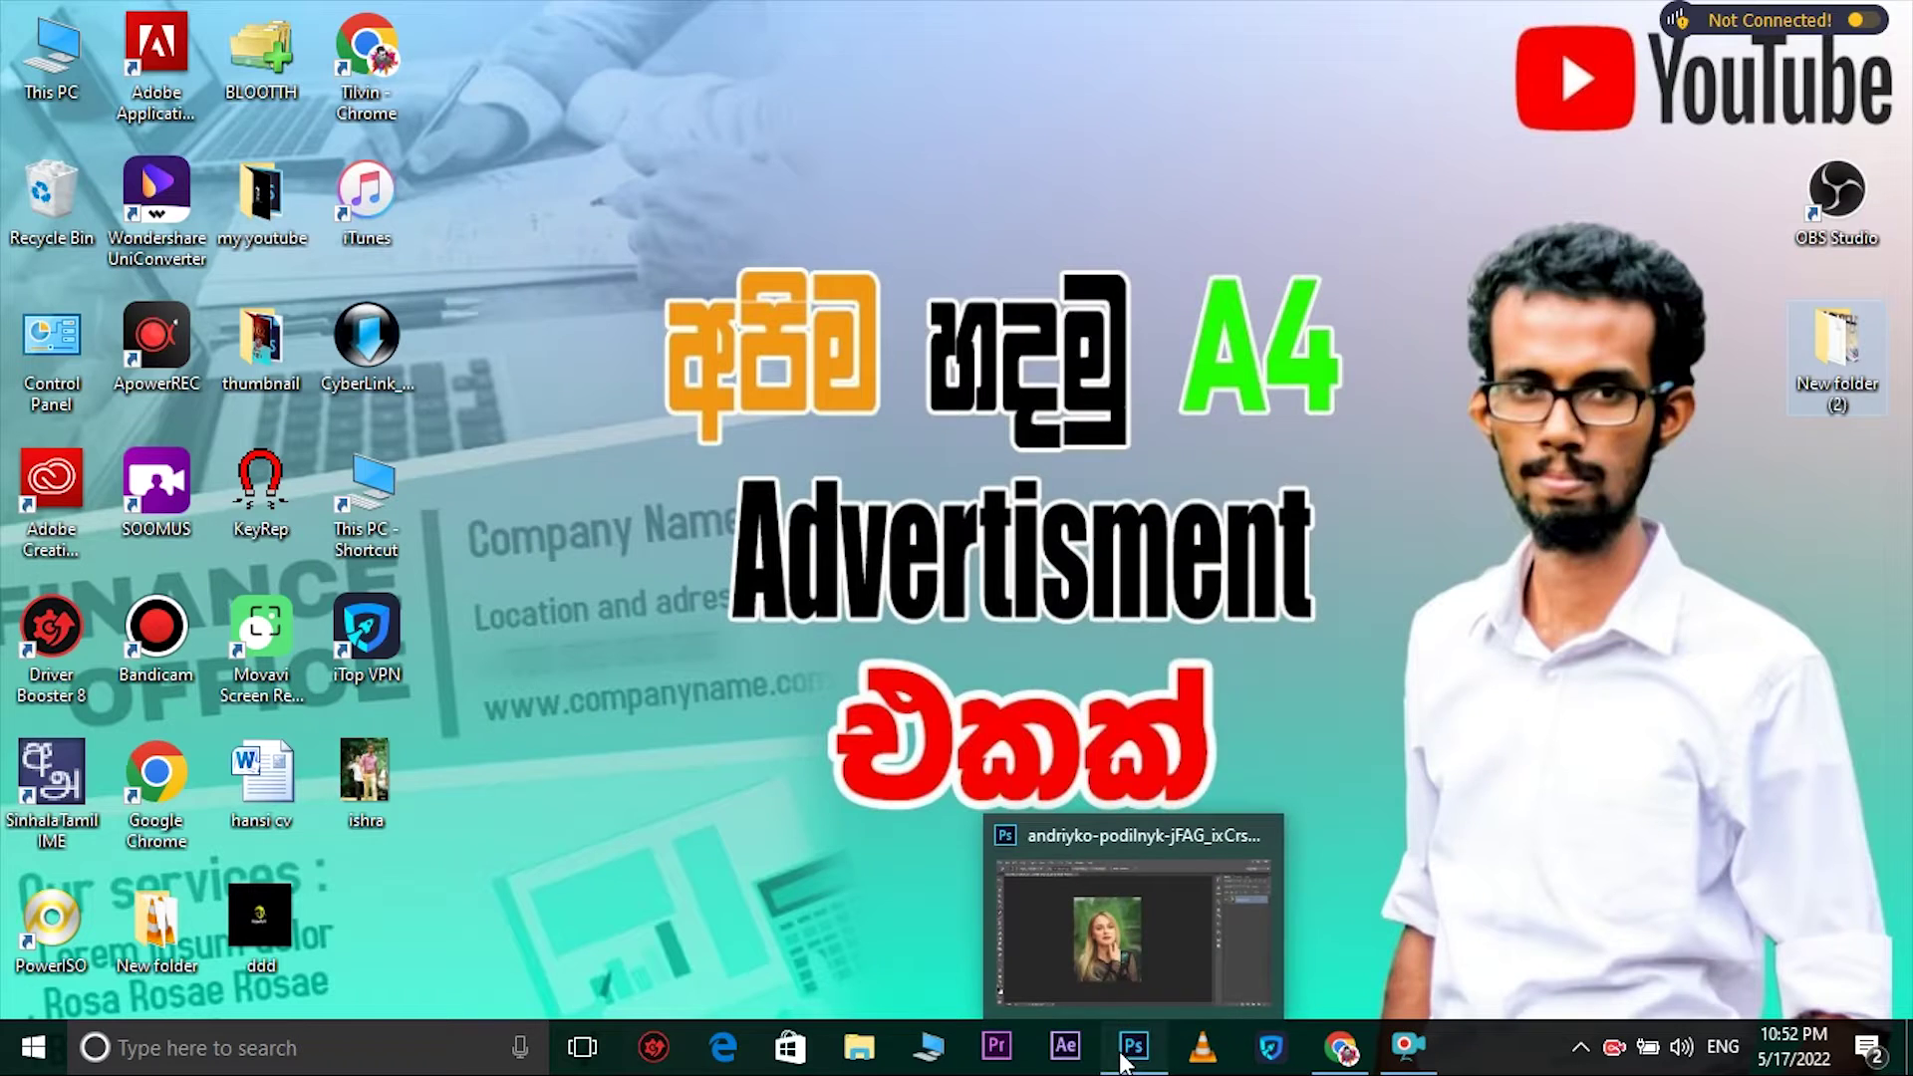
- Bring the portrait window forward and duplicate the Background into Layer 1 with Ctrl+J
click(1124, 1063)
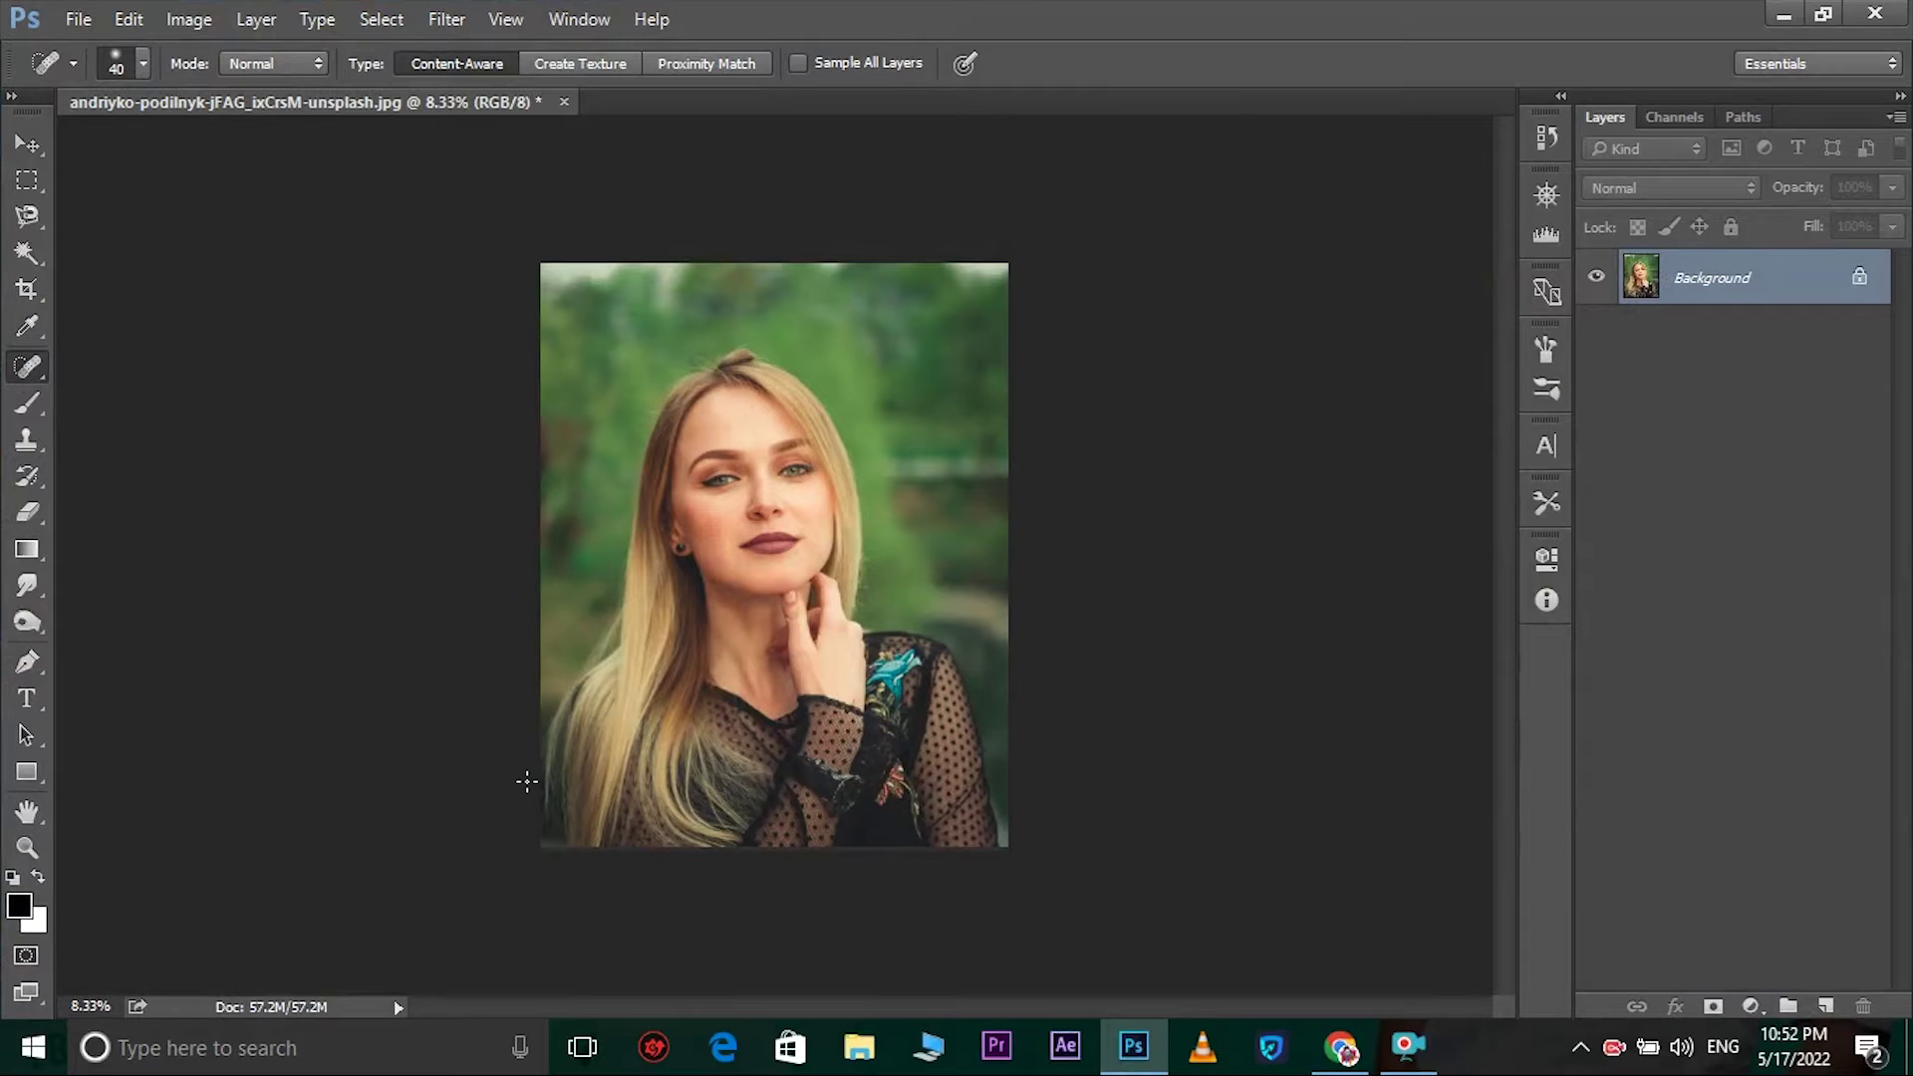
key(ctrl+j)
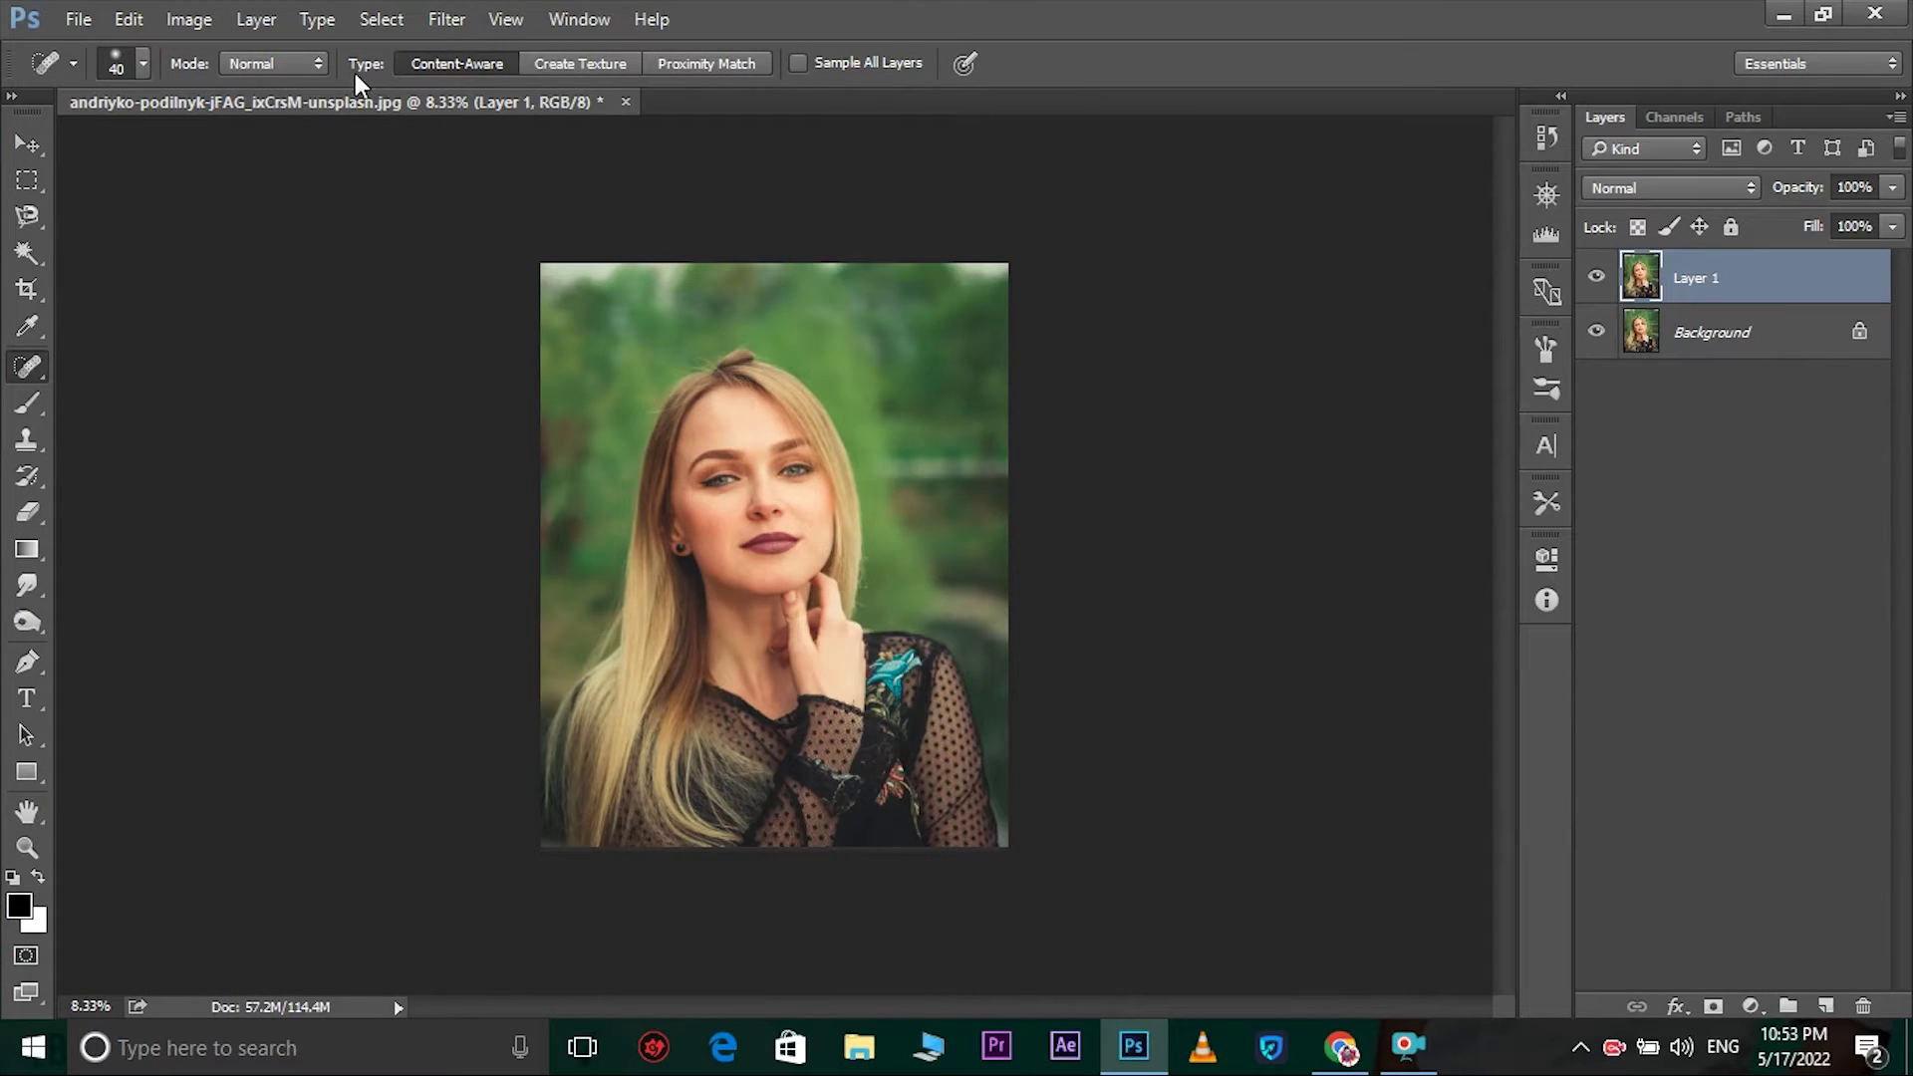
click(448, 20)
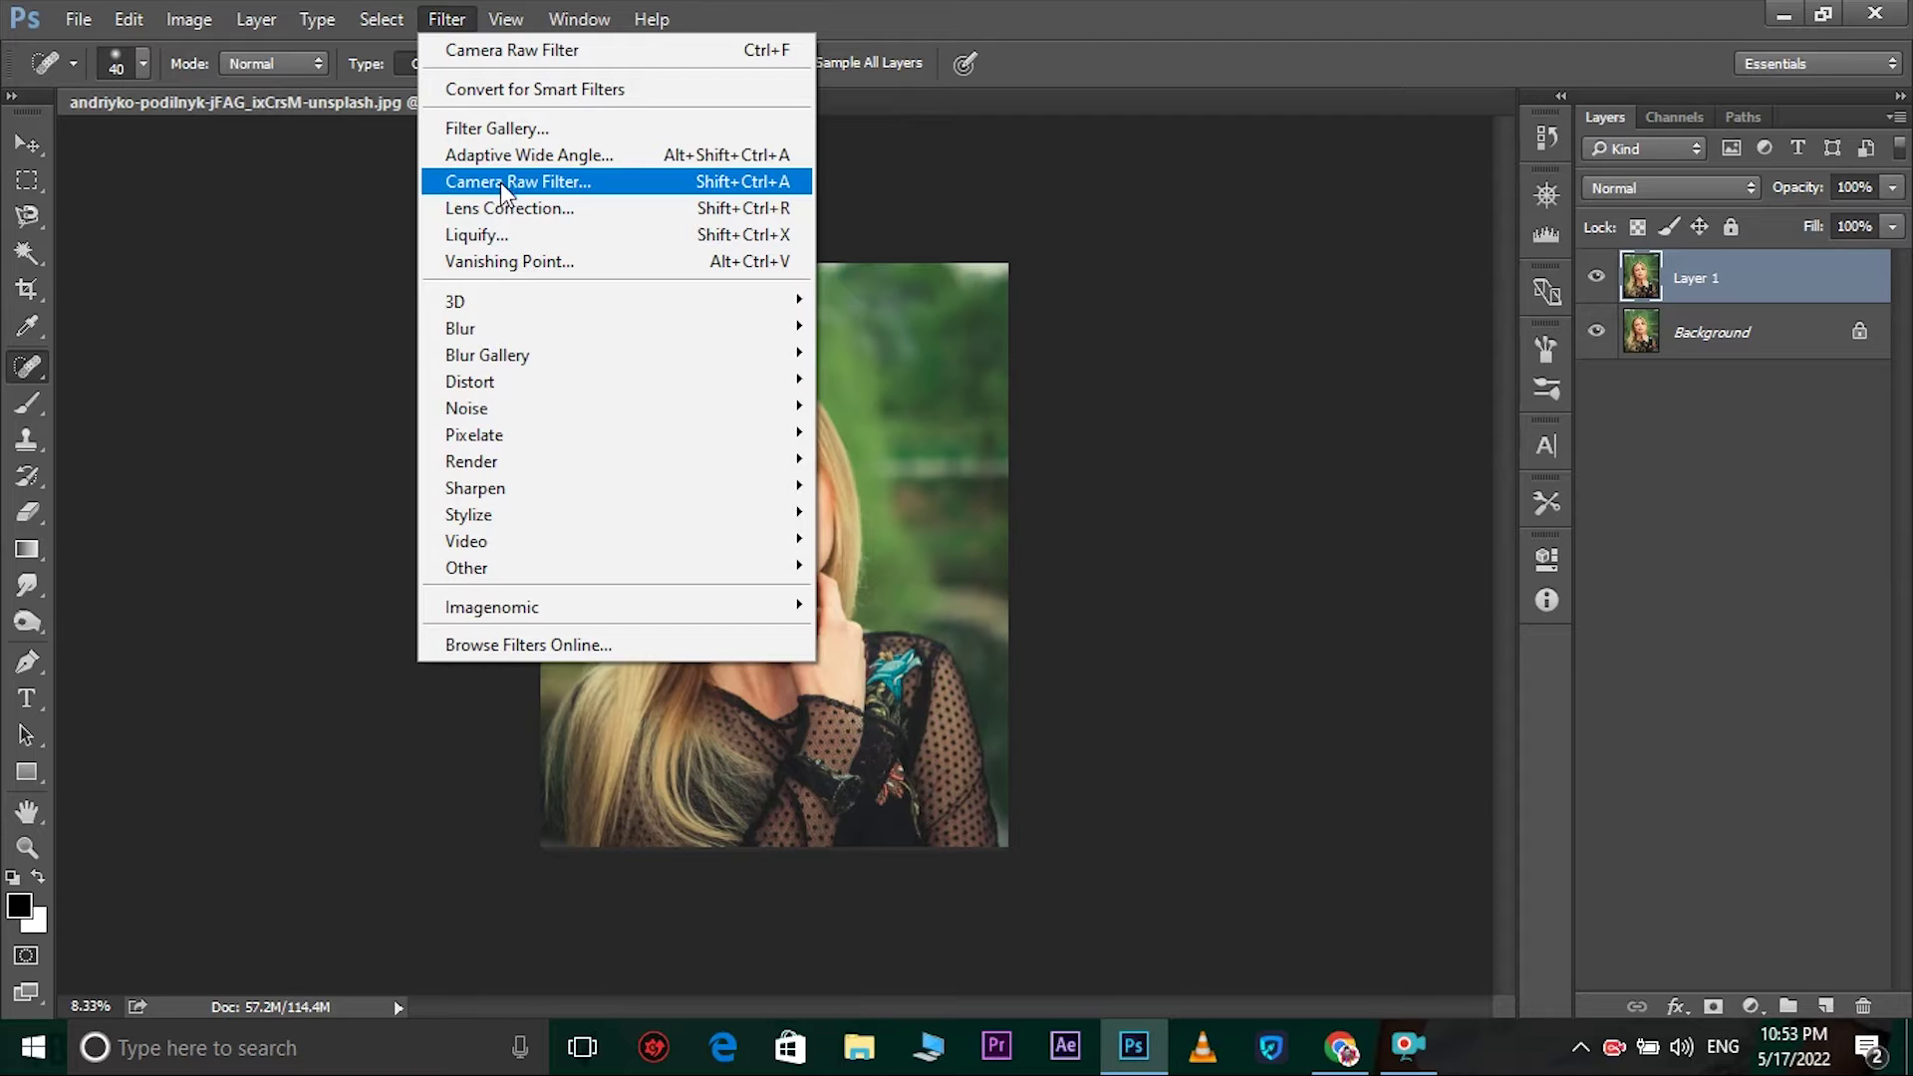
- Open Layer 1 in the Camera Raw Filter and zoom the preview in and out
click(500, 181)
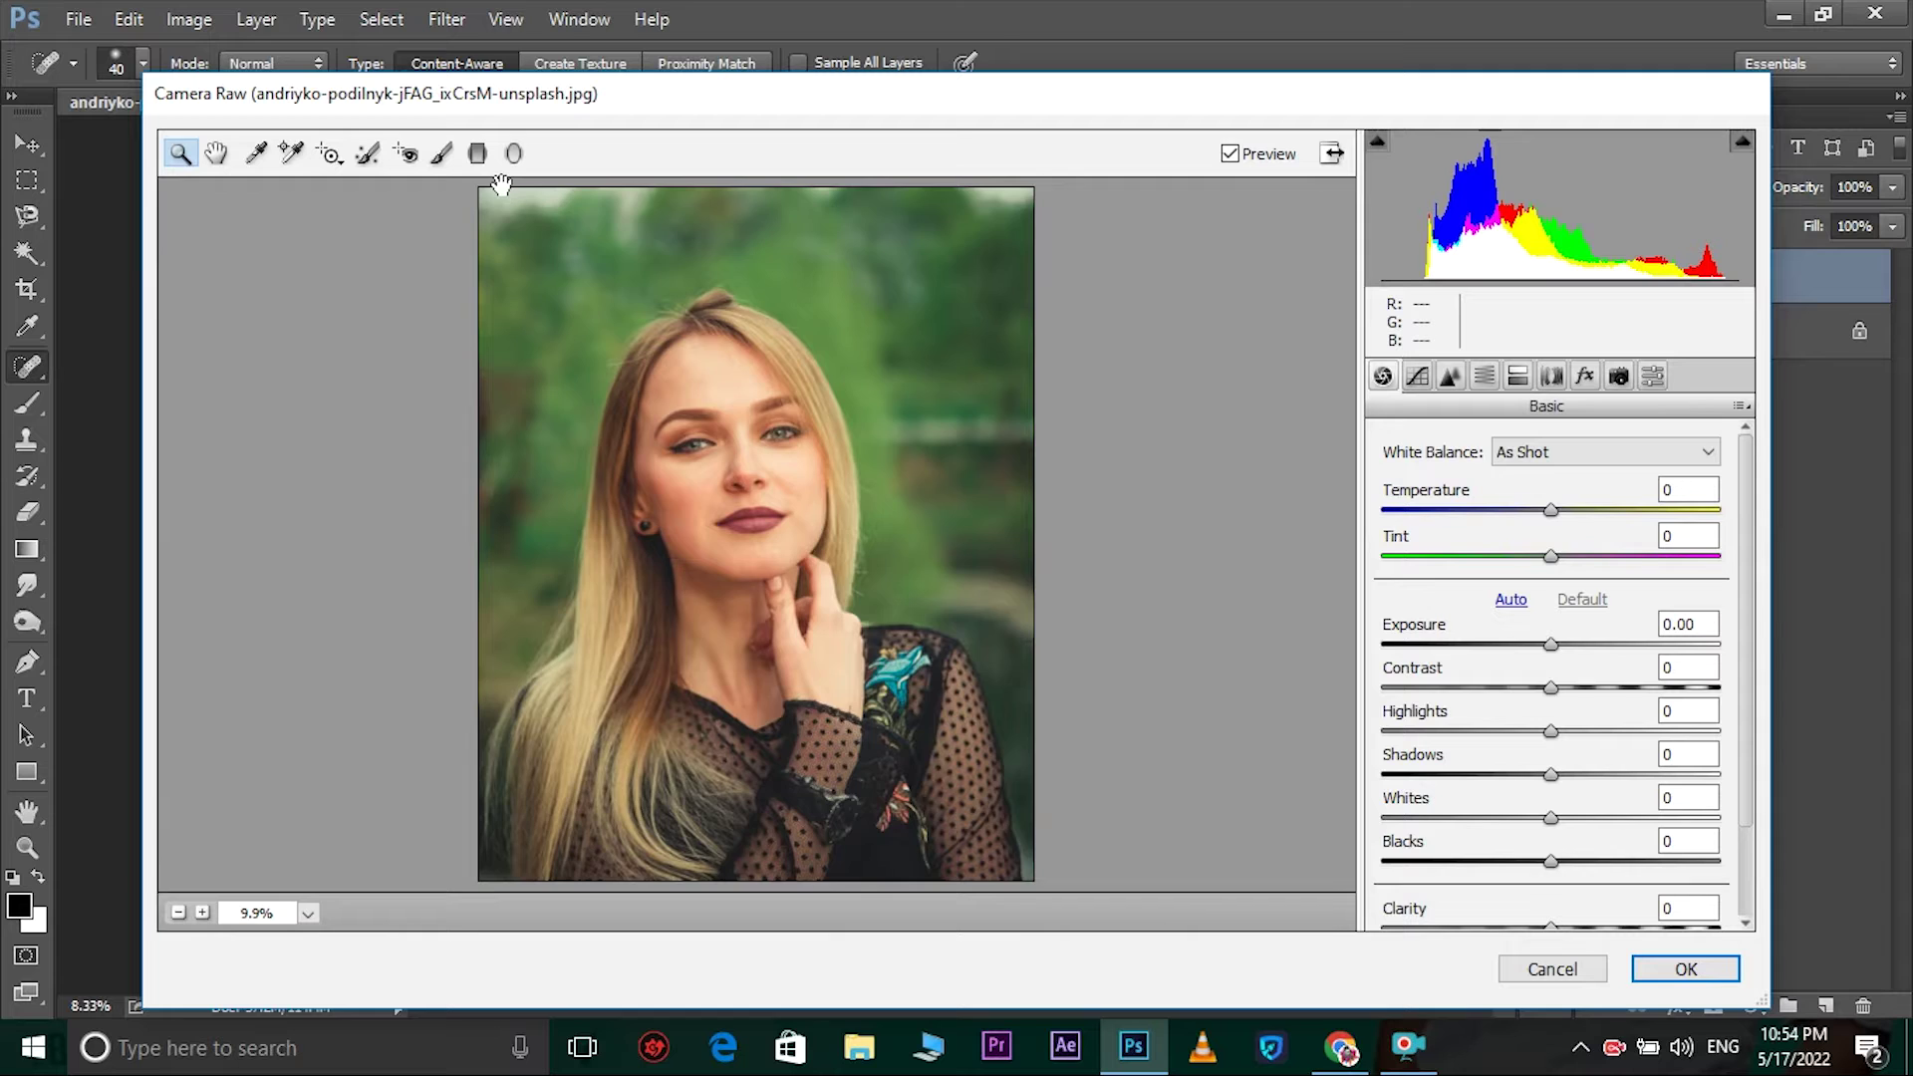
key(ctrl+plus)
key(ctrl+plus)
key(ctrl+plus)
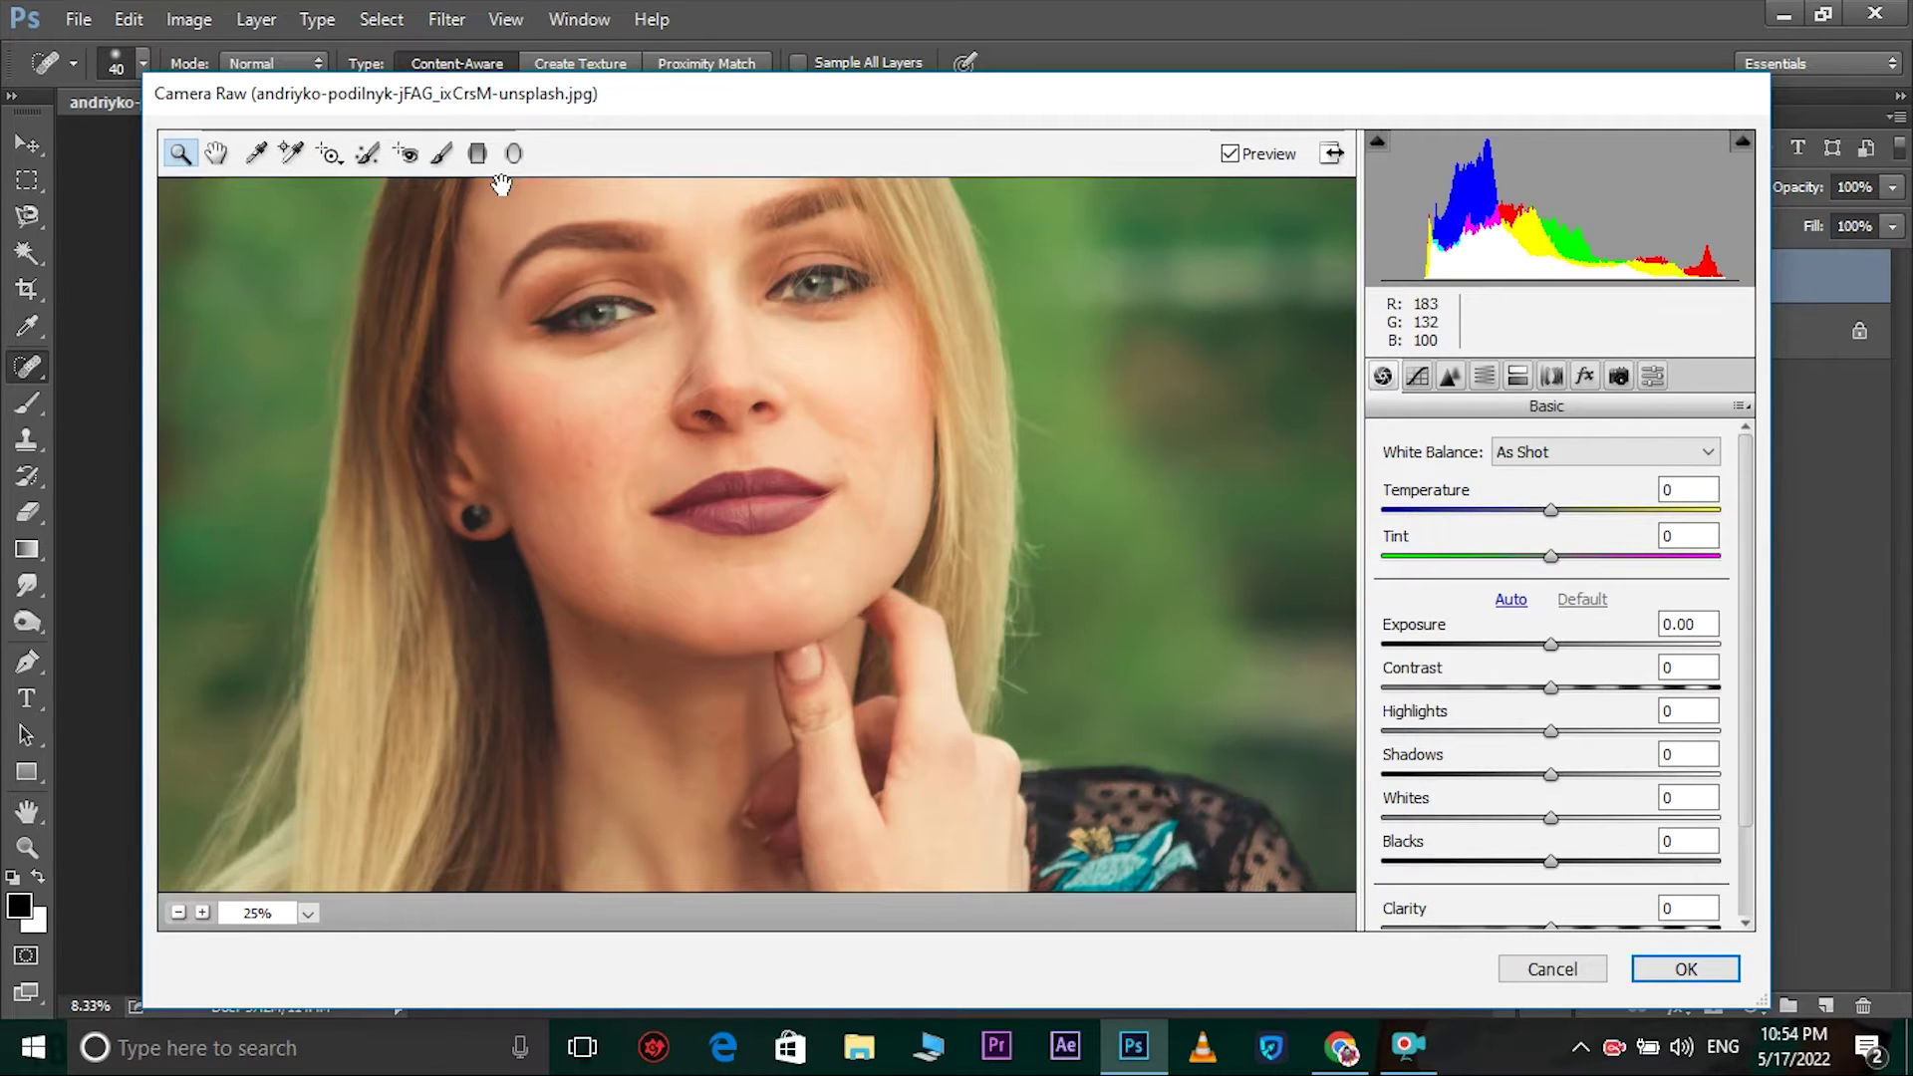
key(ctrl+minus)
key(ctrl+minus)
key(ctrl+minus)
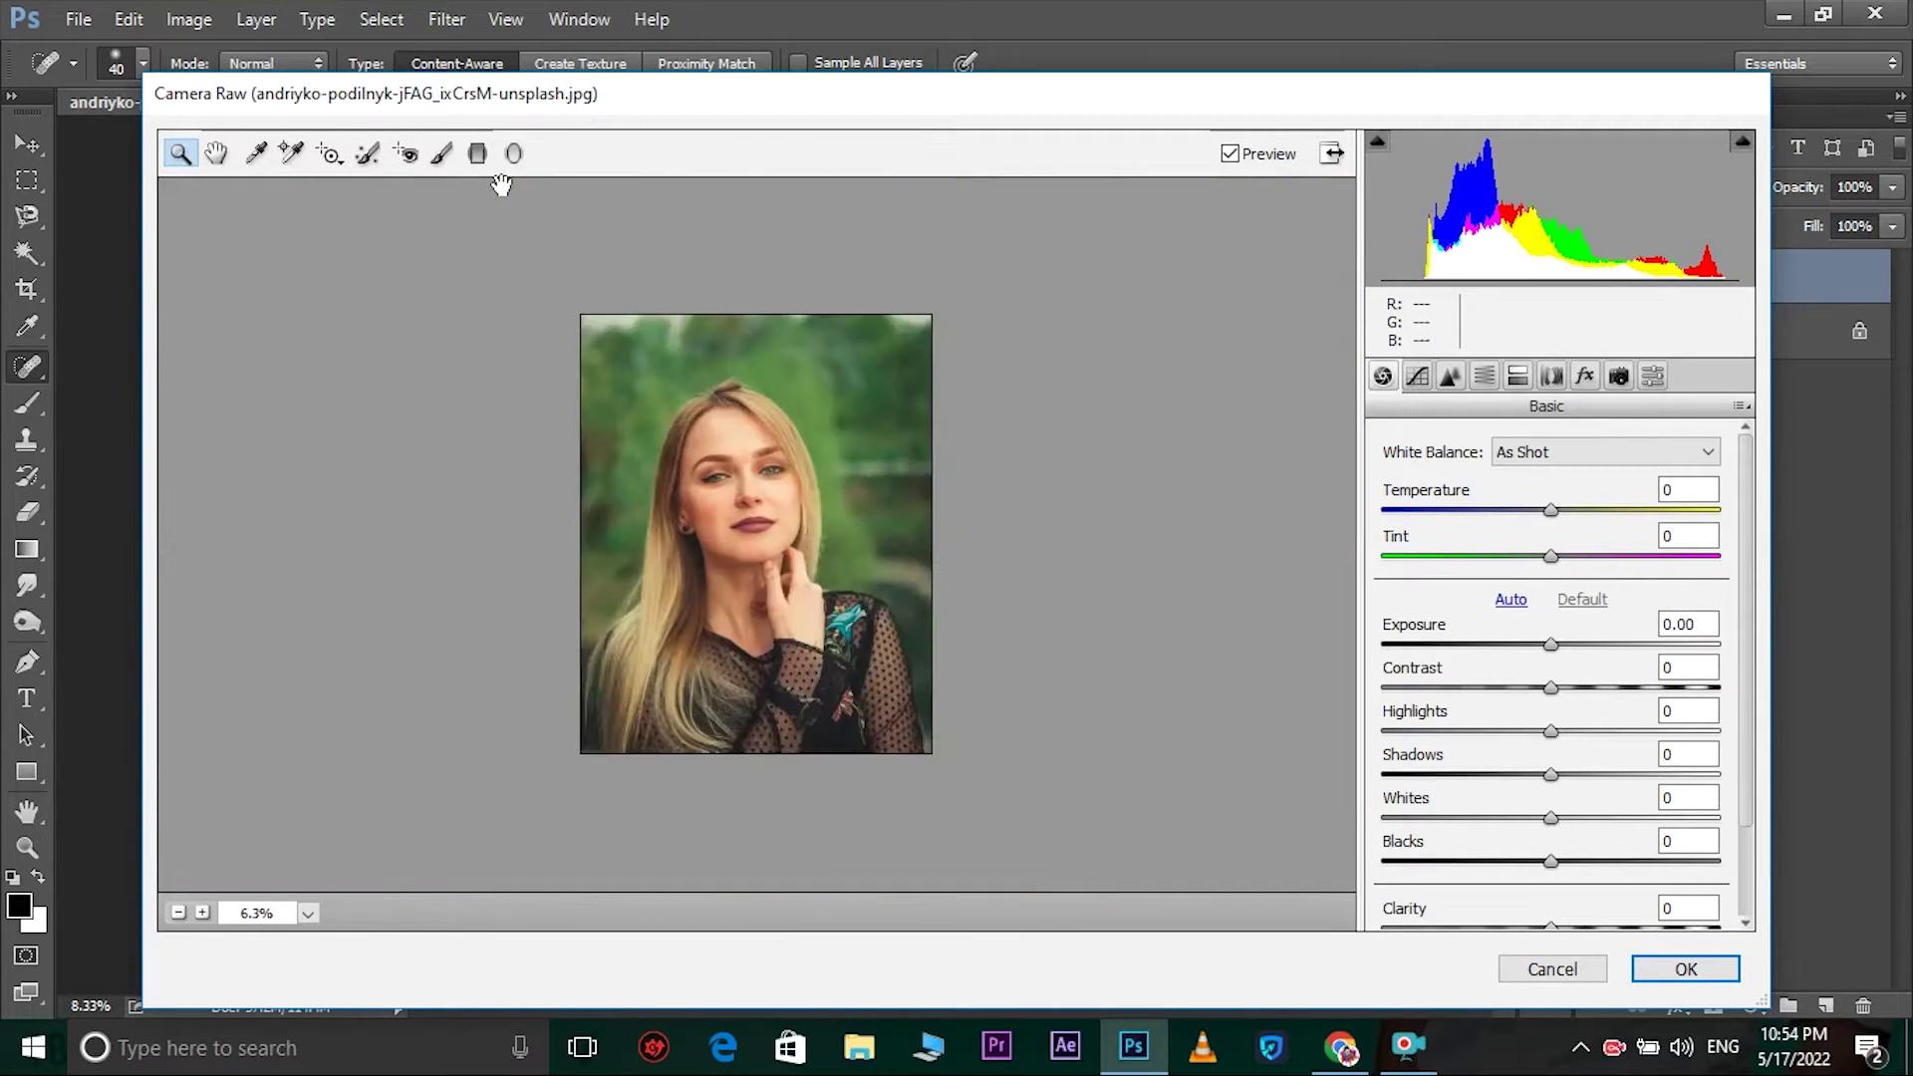
key(ctrl+plus)
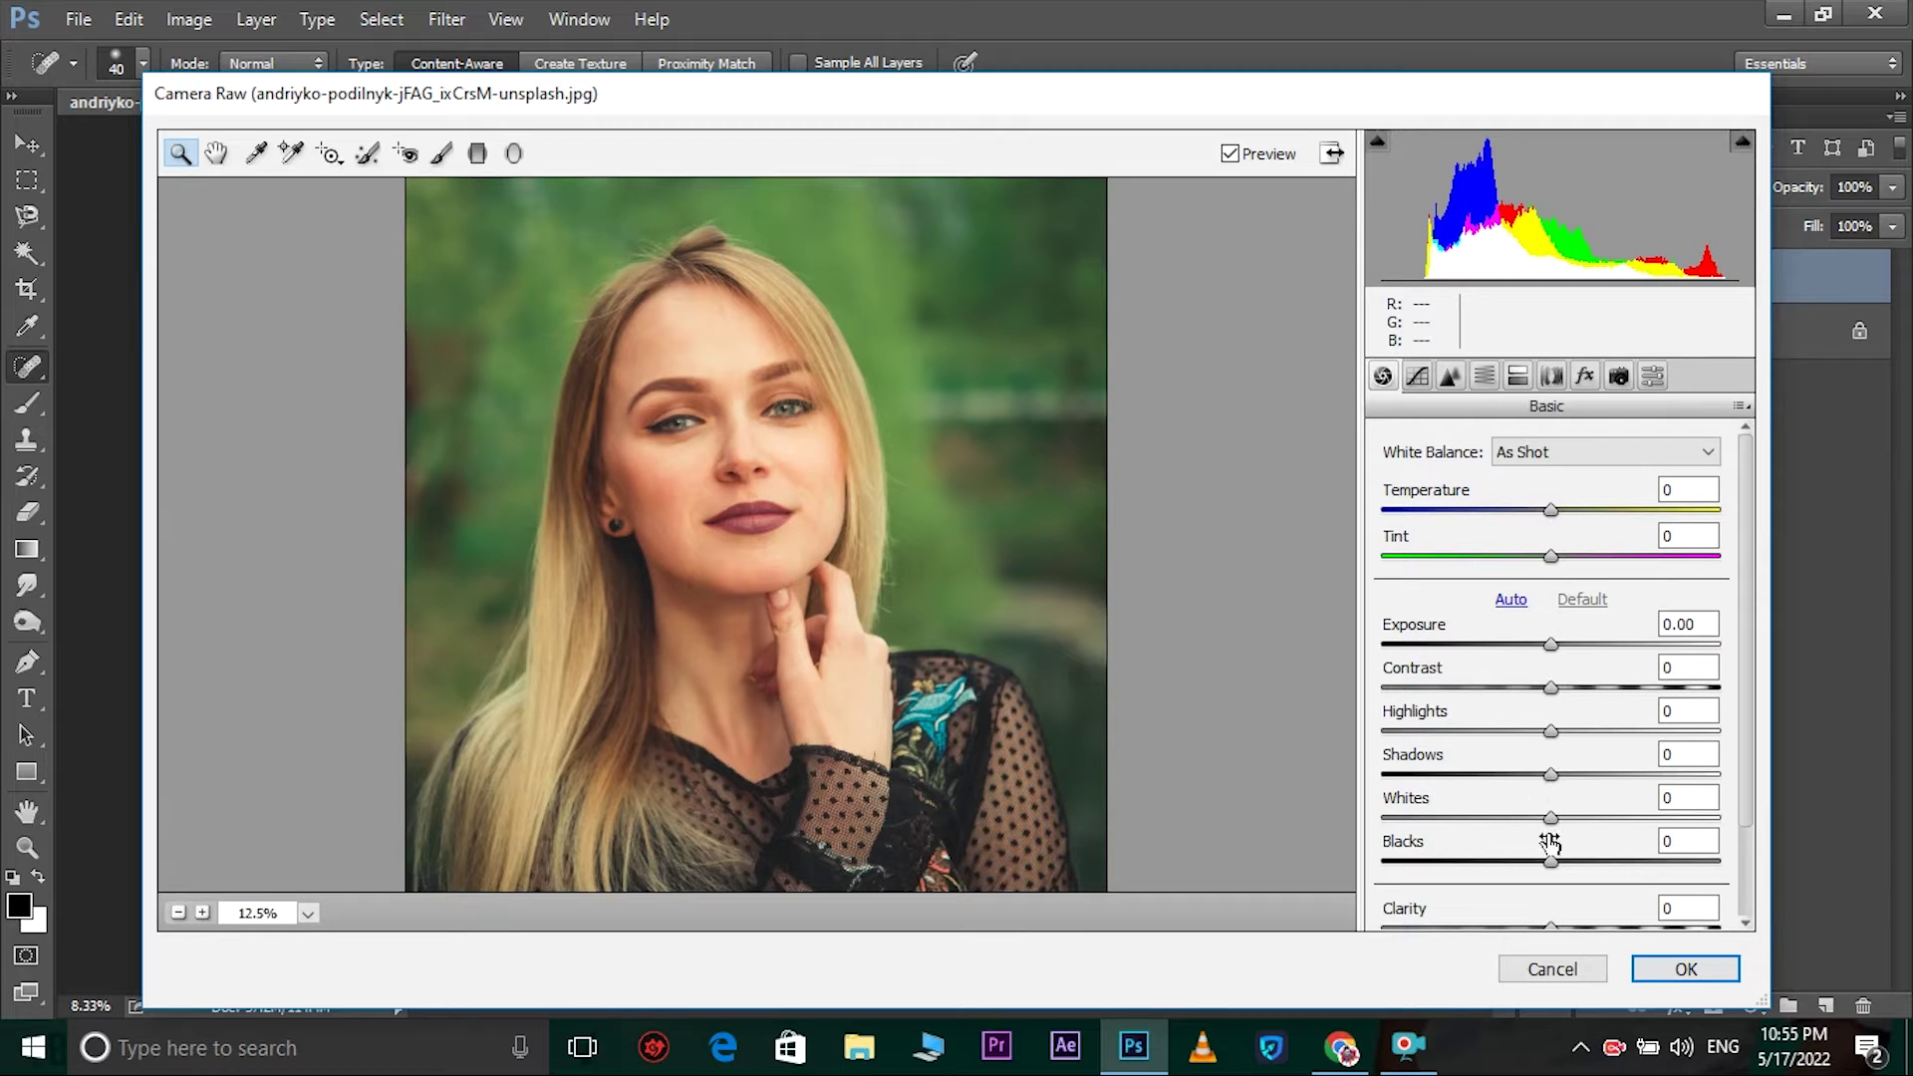
- Warm the photo by setting Temperature to +6
scroll(1549, 843, down, 1)
scroll(1550, 842, down, 1)
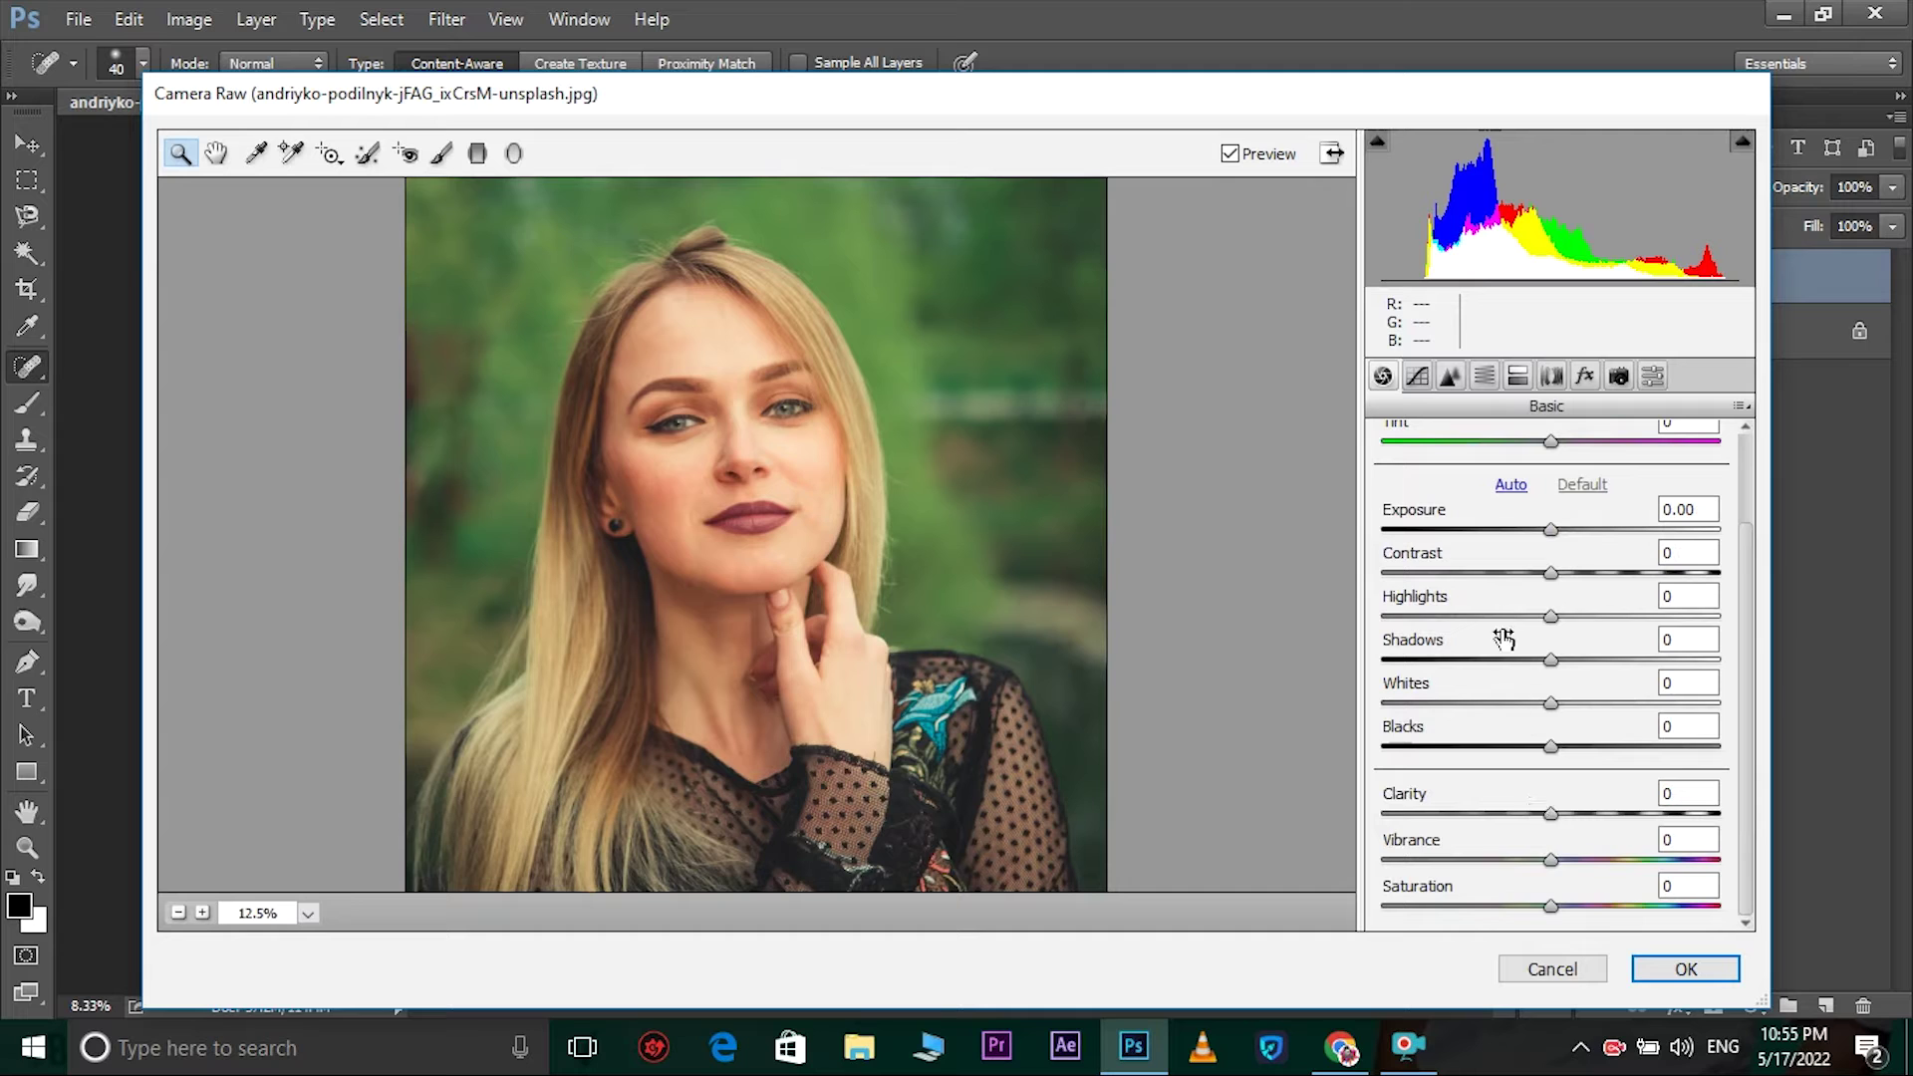
scroll(1505, 640, up, 2)
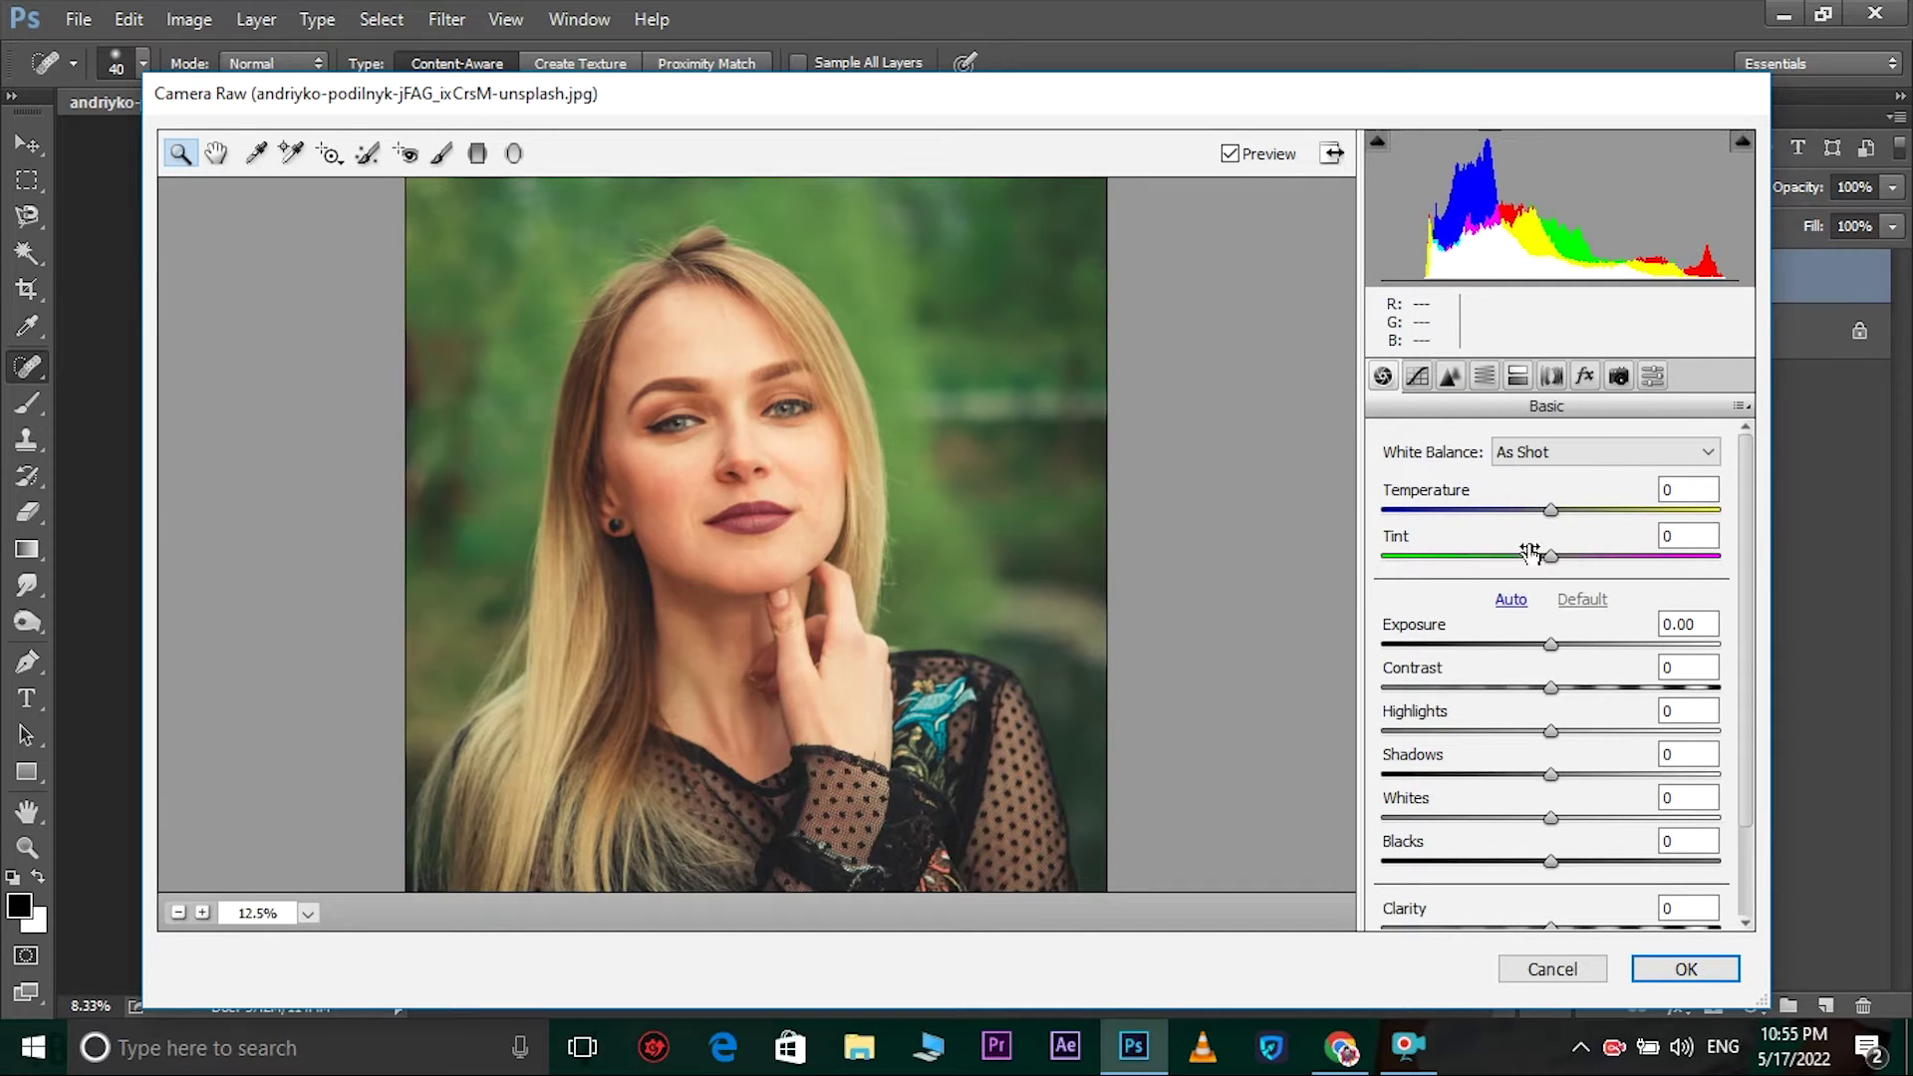
click(1551, 512)
drag(1559, 513, 1615, 513)
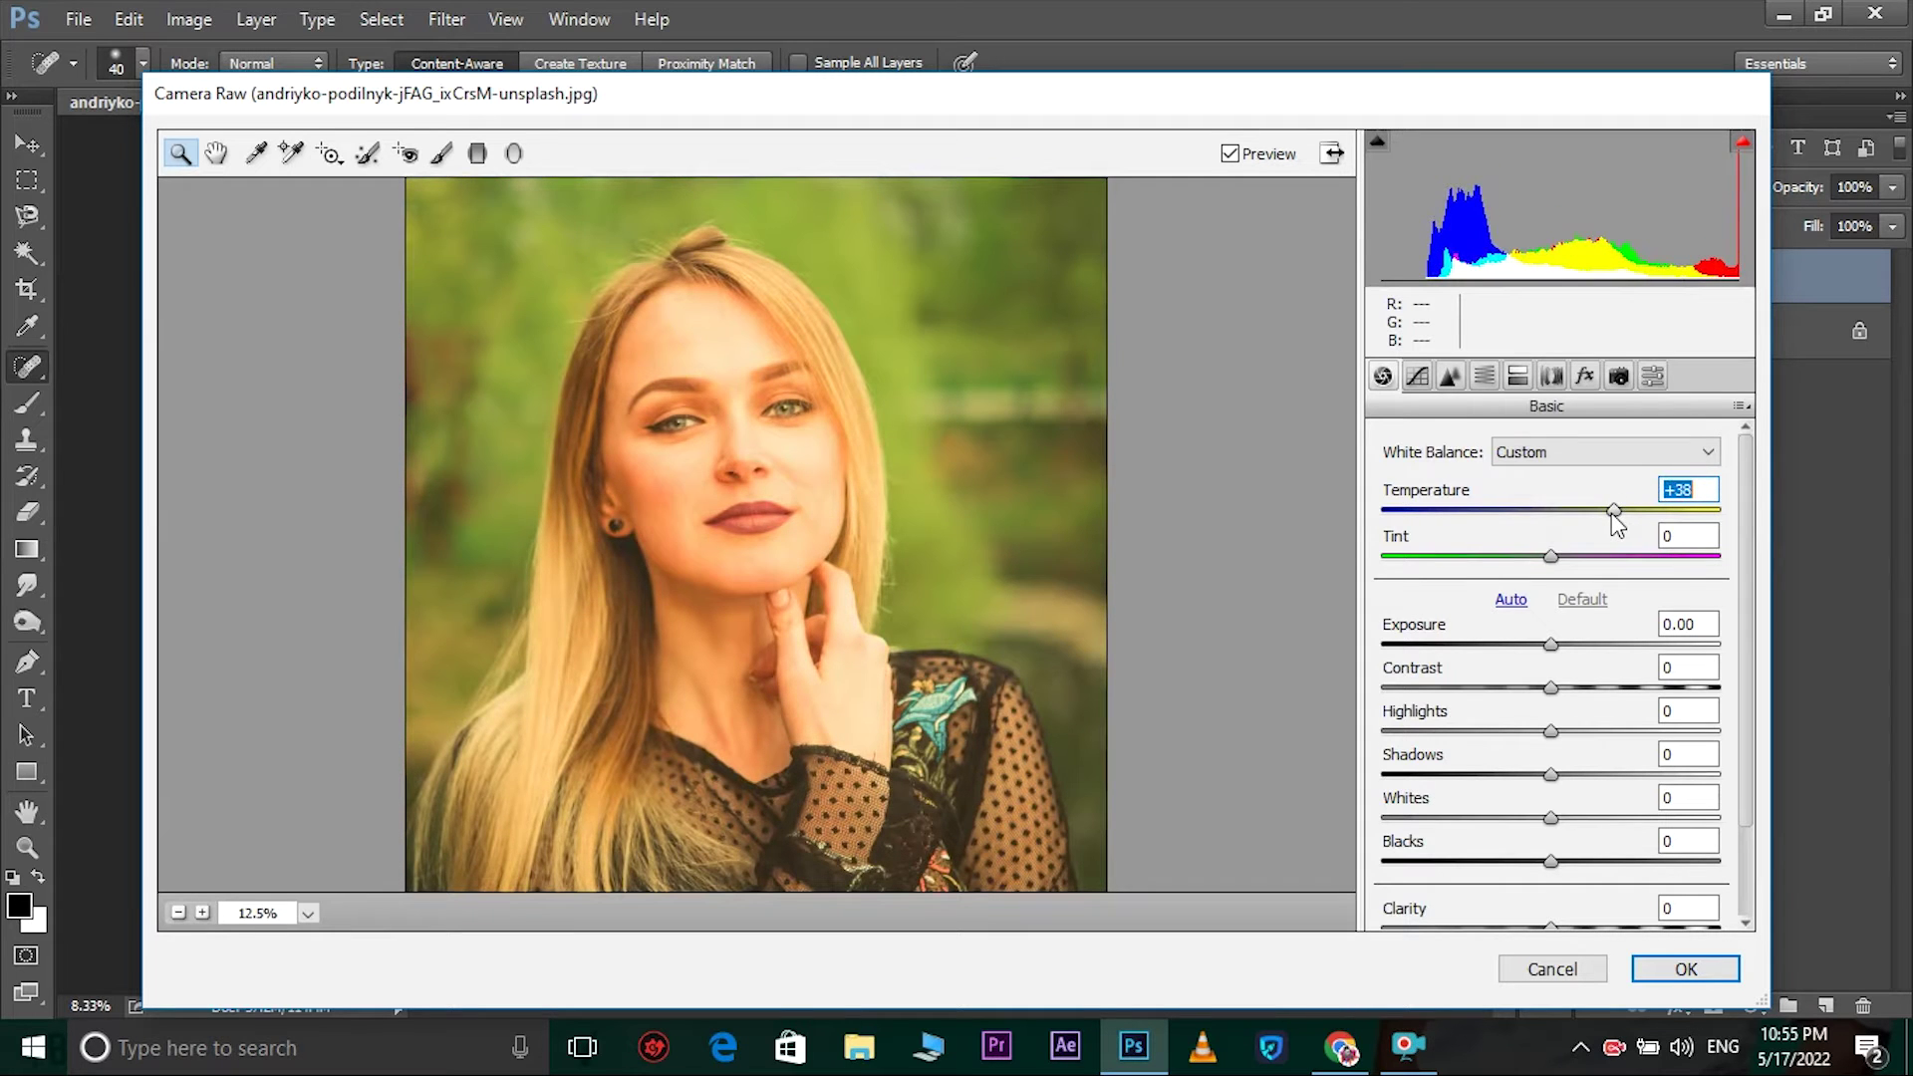
mouse_move(1612, 516)
mouse_down()
mouse_move(1548, 513)
mouse_move(1560, 528)
mouse_up()
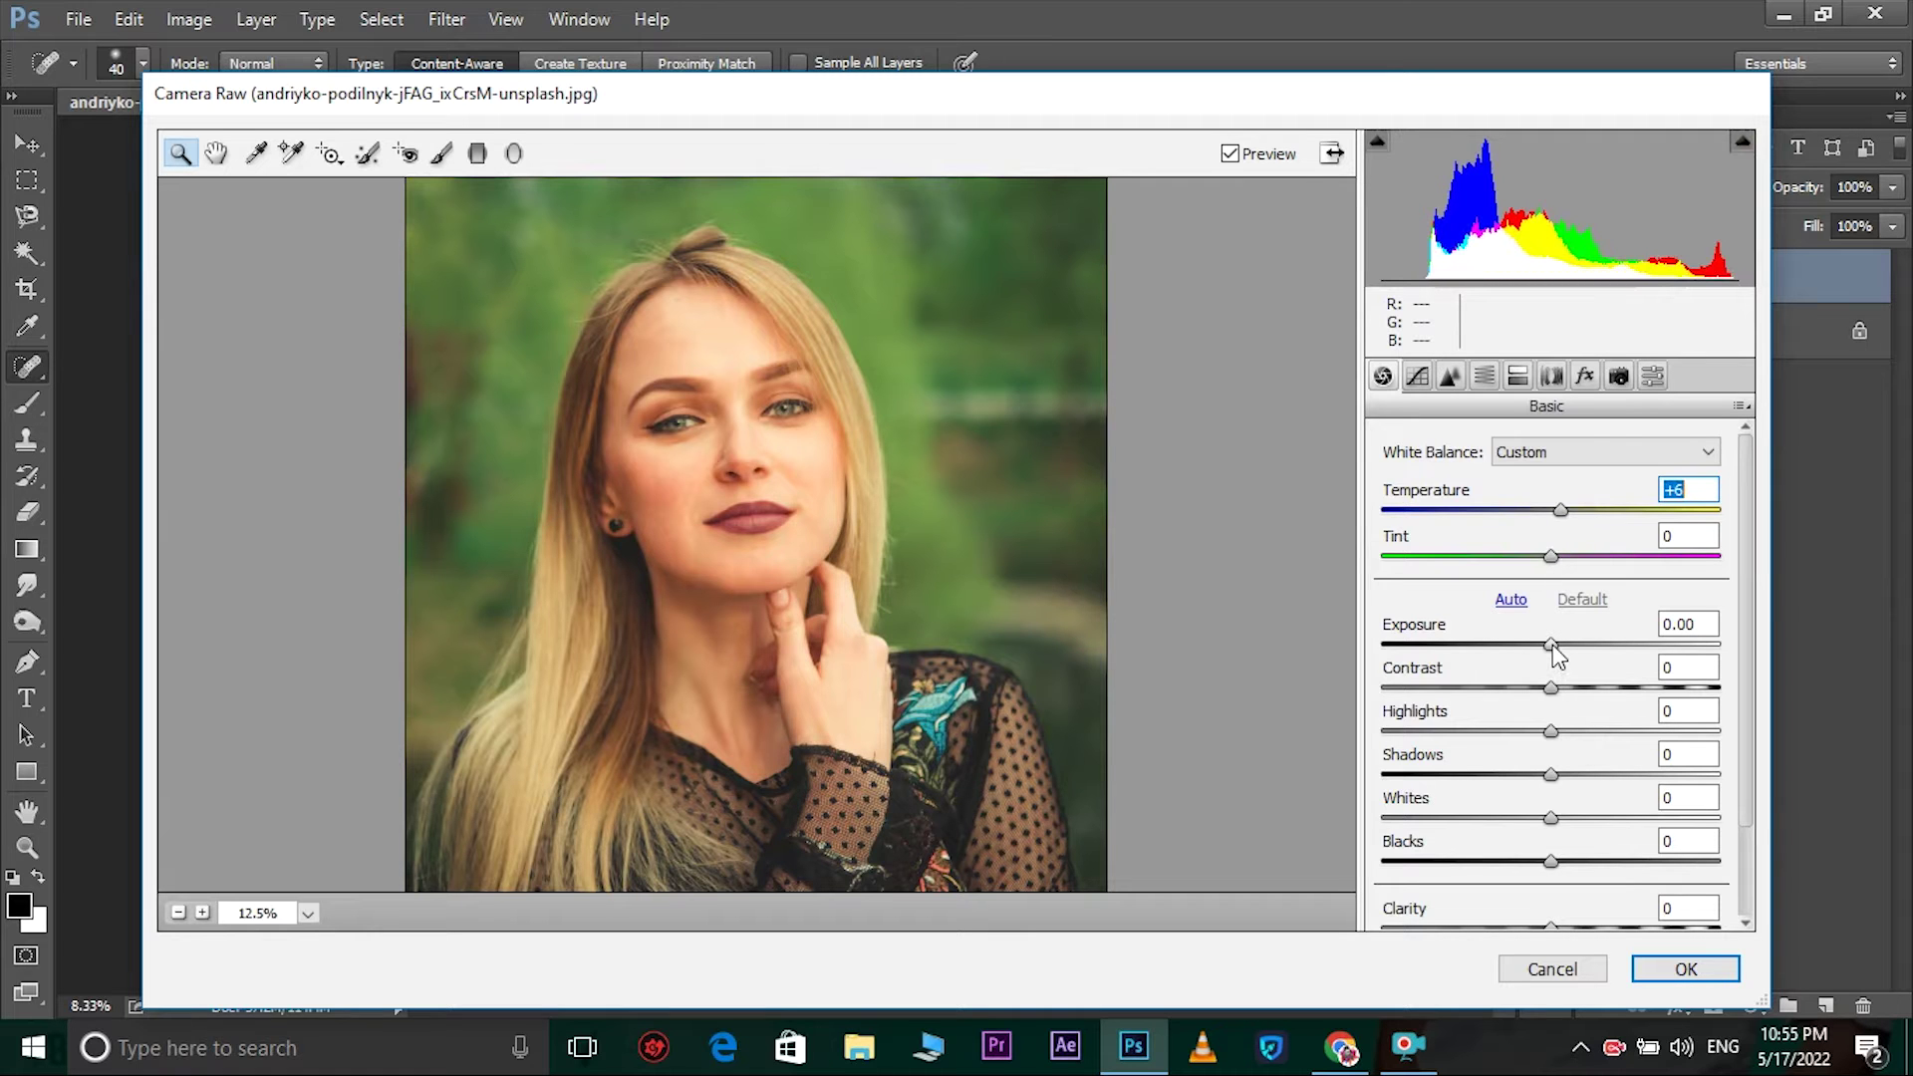
- Set Exposure +0.30, Contrast +24, Highlights -7, Shadows -25, Whites -22, Blacks -27
drag(1552, 646, 1594, 650)
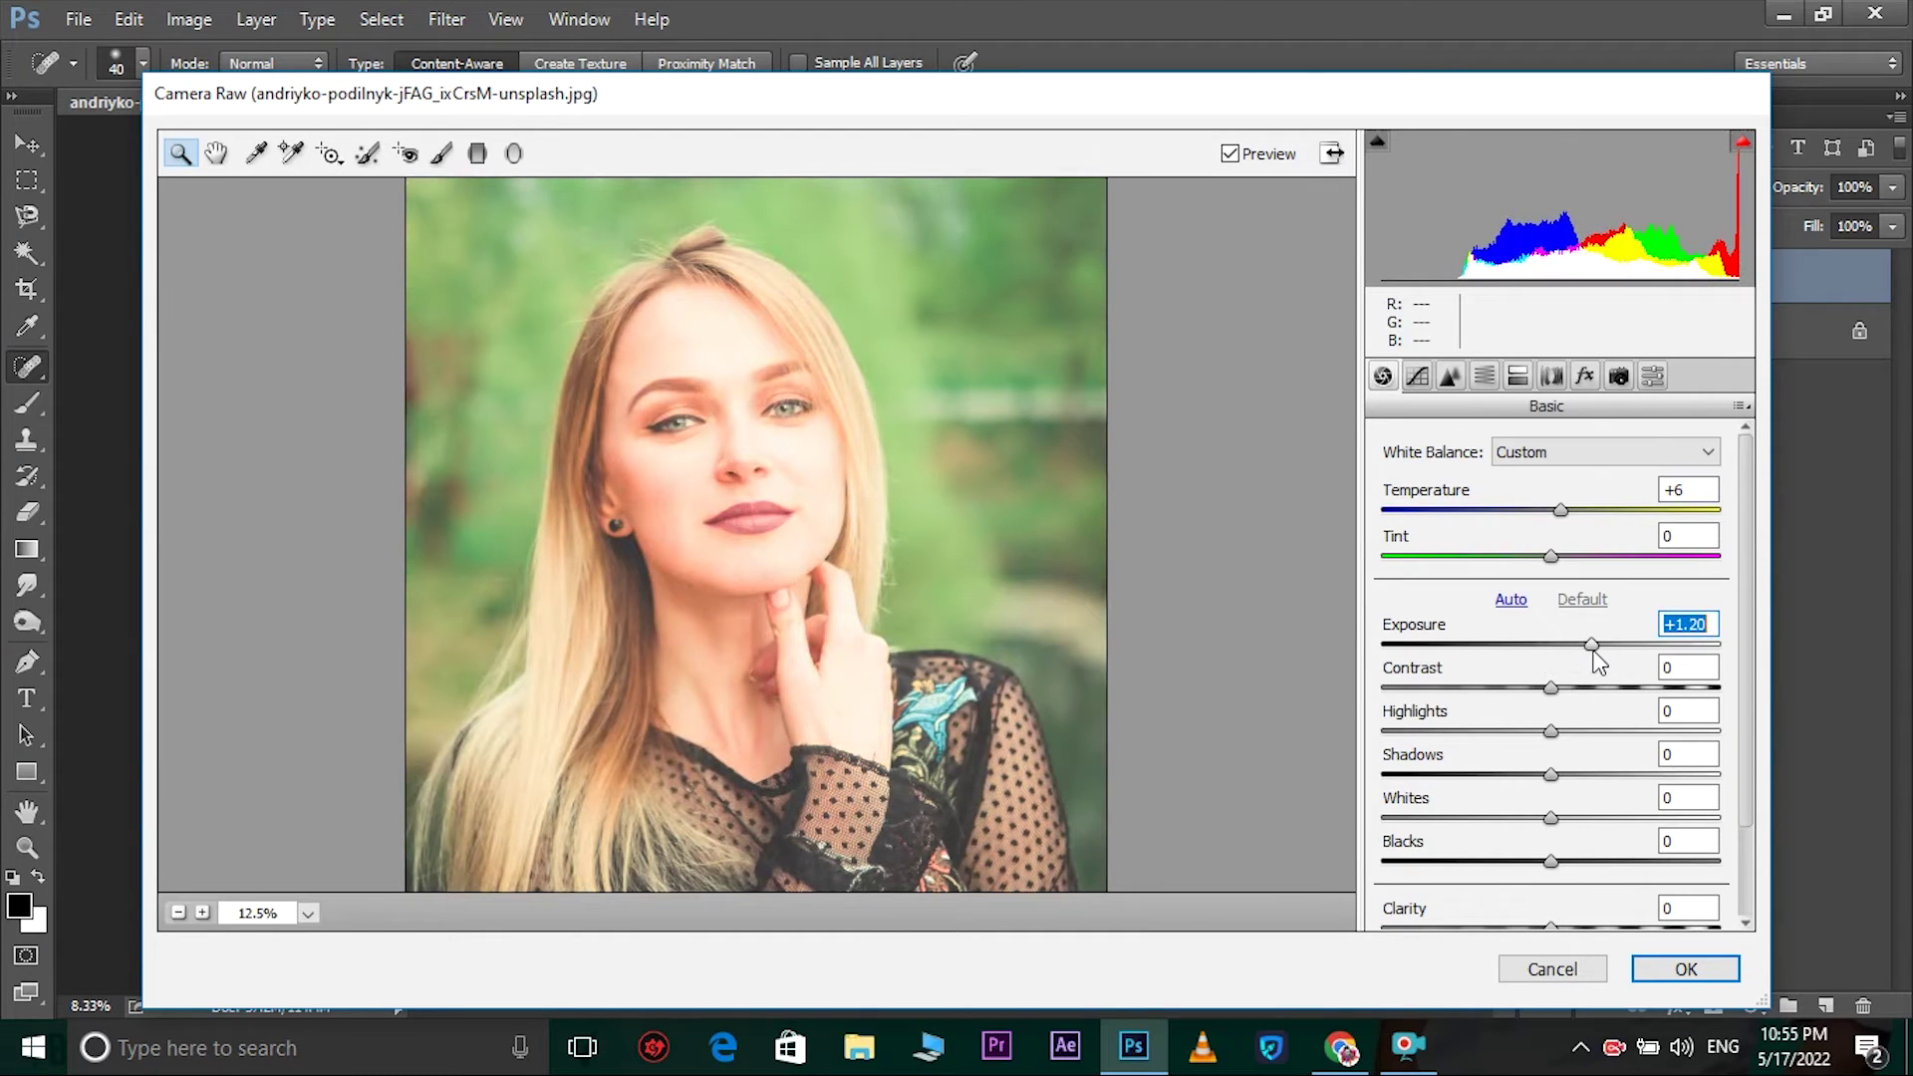
mouse_move(1592, 650)
mouse_down()
mouse_move(1550, 657)
mouse_move(1564, 662)
mouse_up()
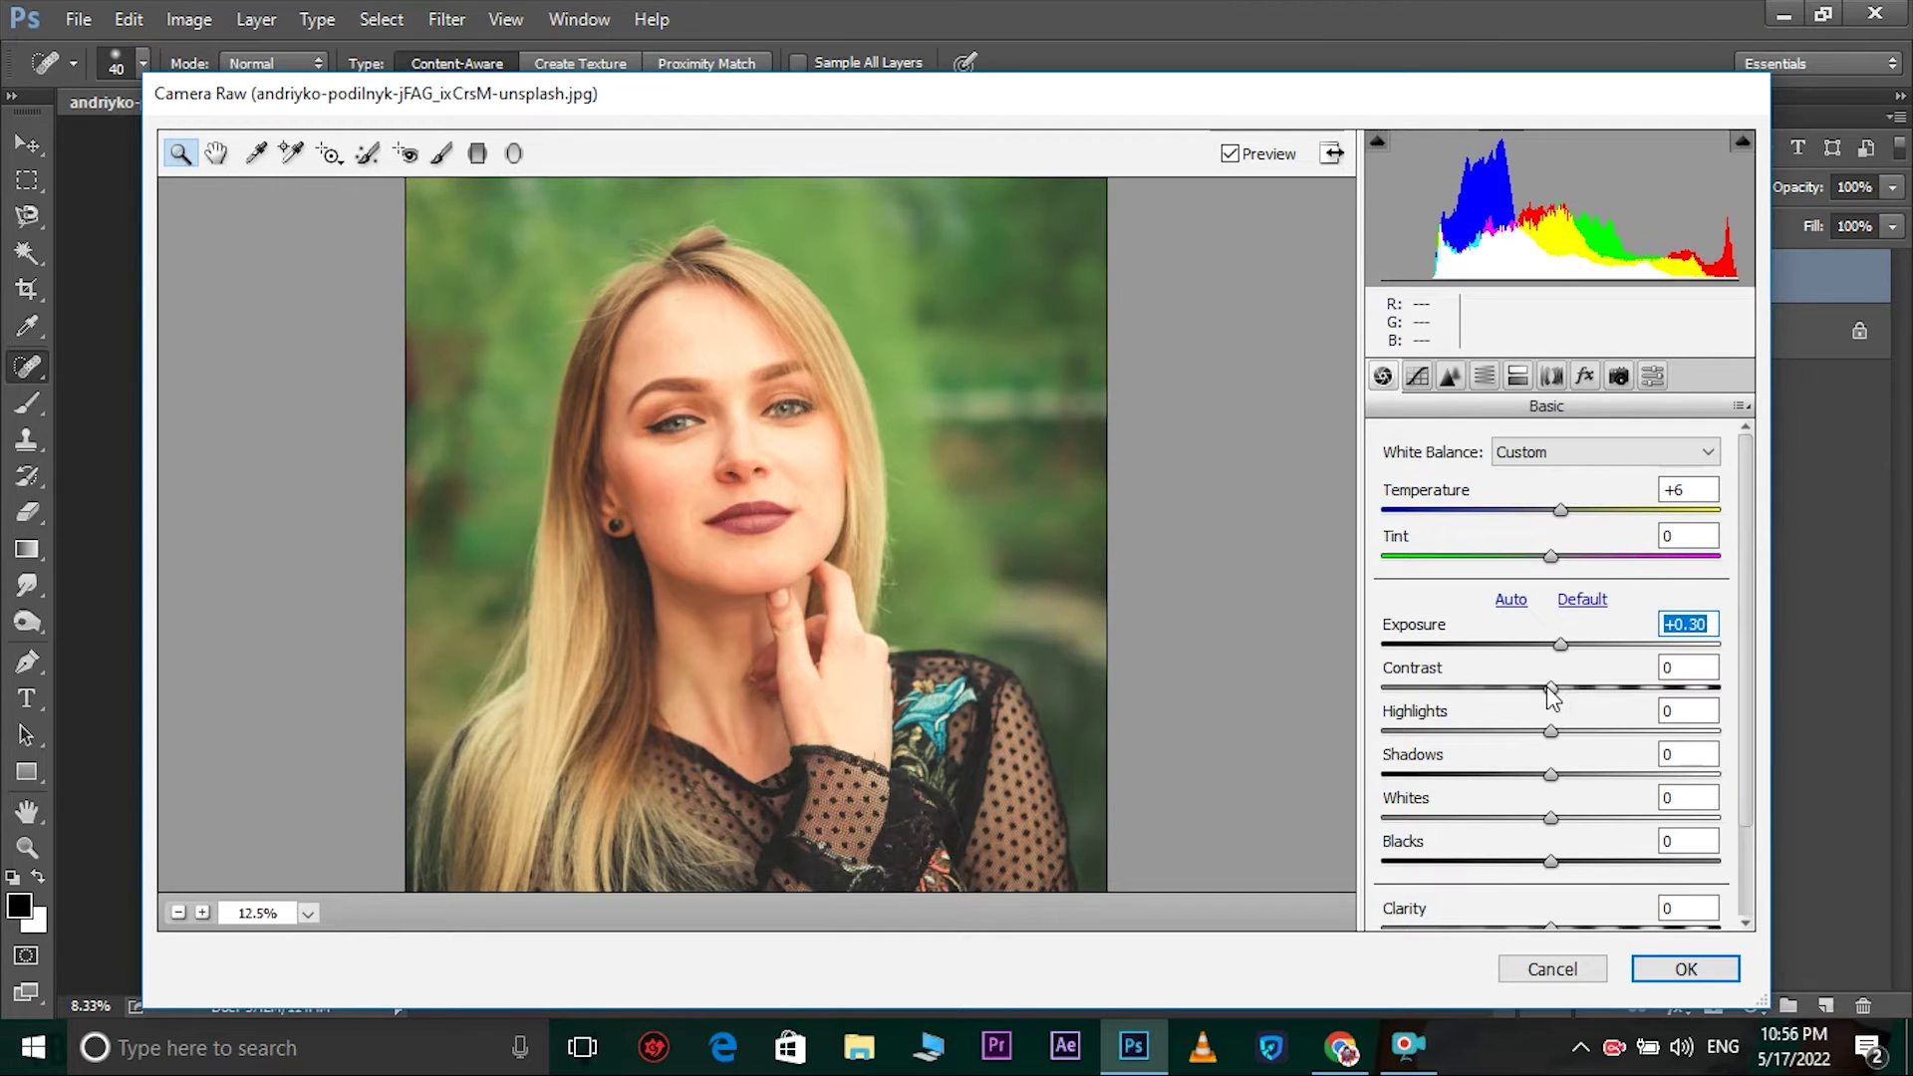
mouse_move(1550, 688)
mouse_down()
mouse_move(1415, 717)
mouse_move(1594, 718)
mouse_move(1516, 737)
mouse_move(1562, 738)
mouse_move(1525, 742)
mouse_move(1563, 739)
mouse_move(1537, 745)
mouse_move(1557, 781)
mouse_move(1491, 783)
mouse_move(1555, 819)
mouse_move(1522, 816)
mouse_move(1465, 863)
mouse_move(1514, 866)
mouse_move(1500, 874)
mouse_up()
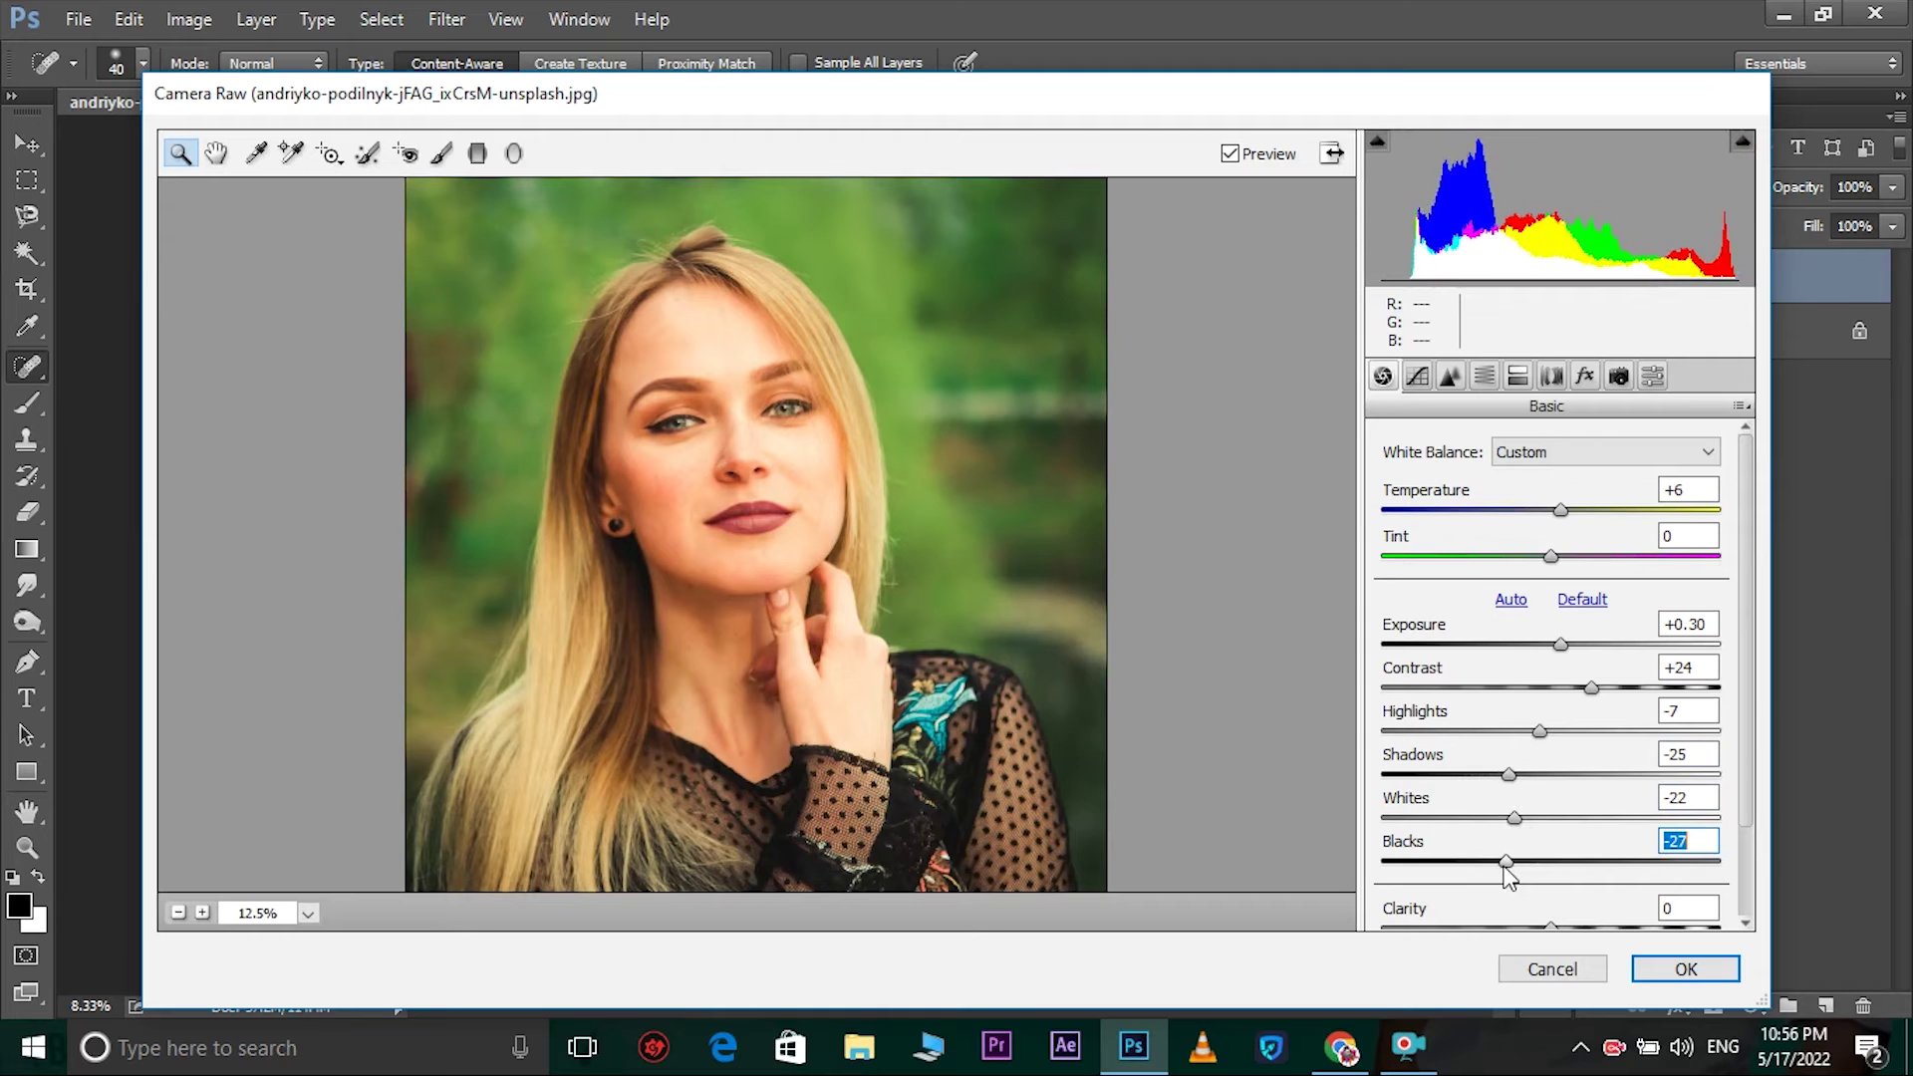
- Set Blacks to -30, Clarity to +10 and Vibrance to -3 in the Basic panel
scroll(1505, 848, down, 2)
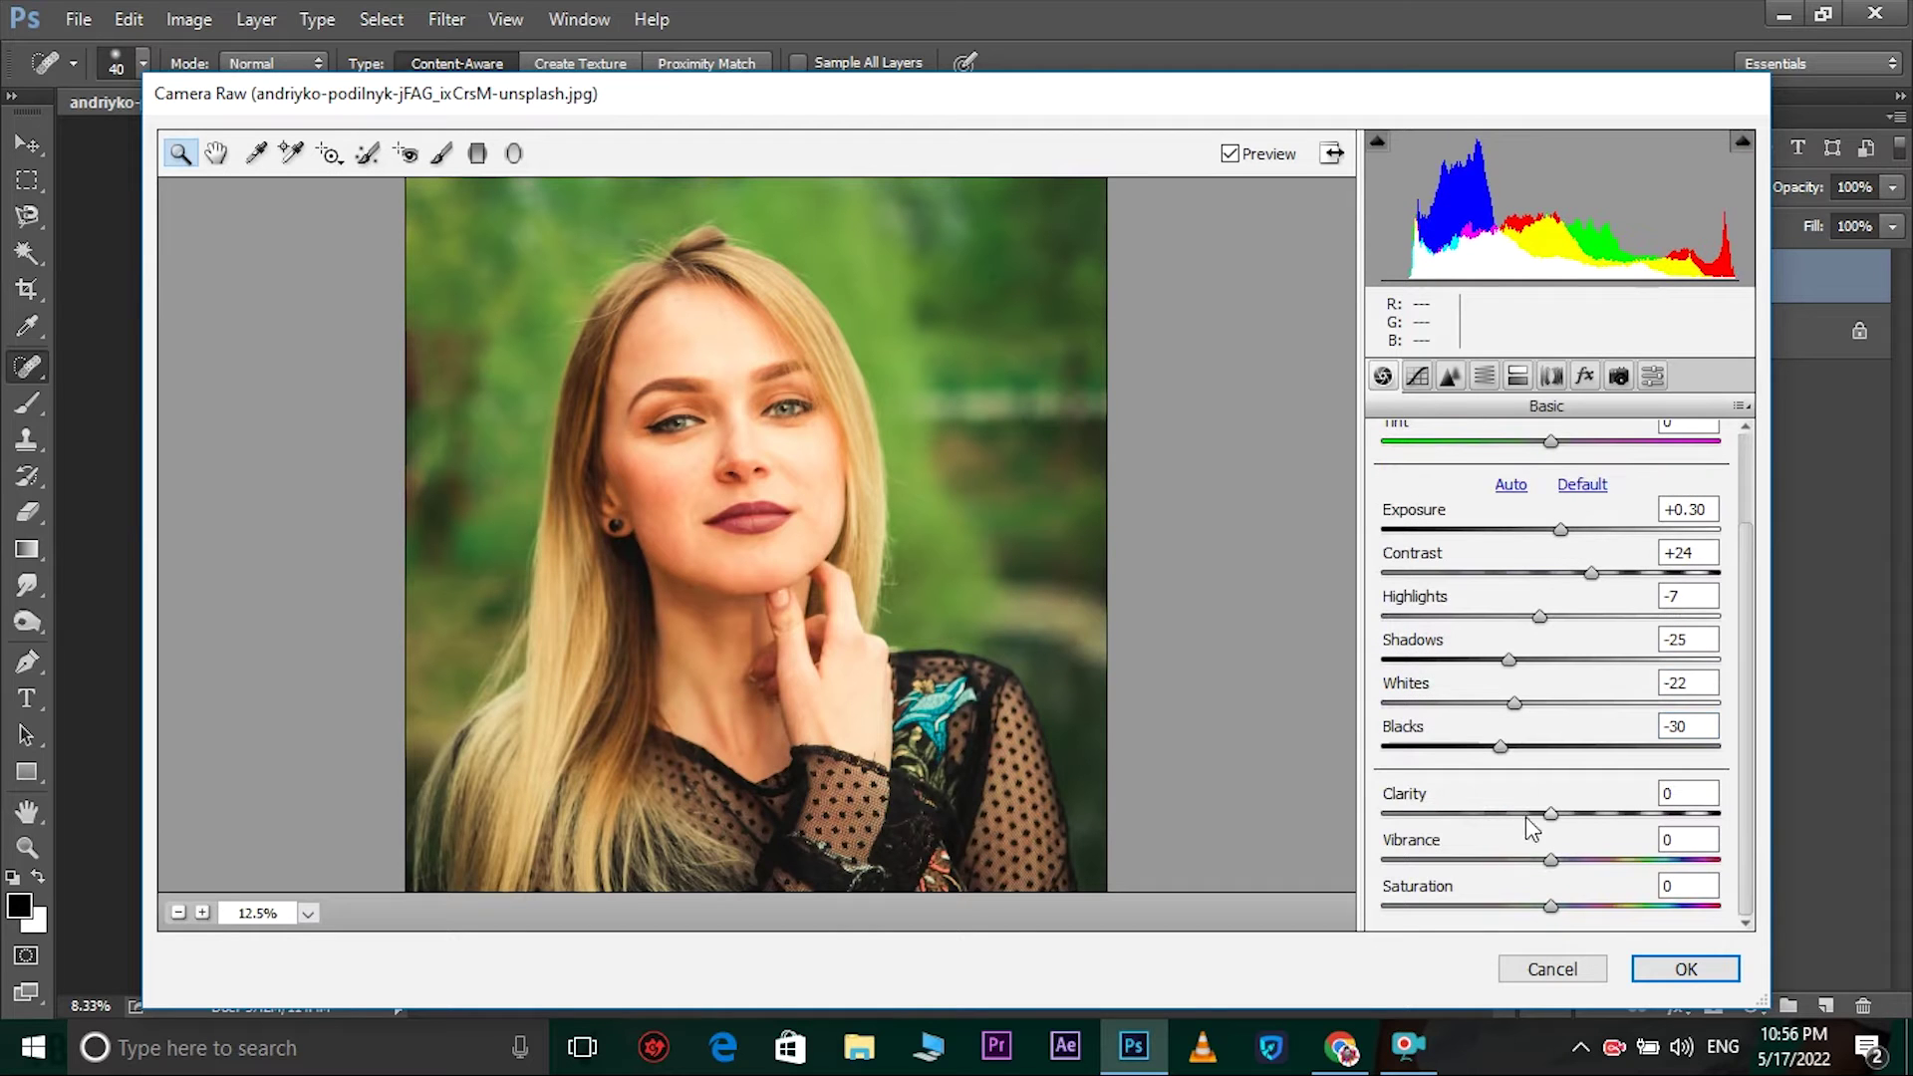
drag(1556, 817, 1431, 847)
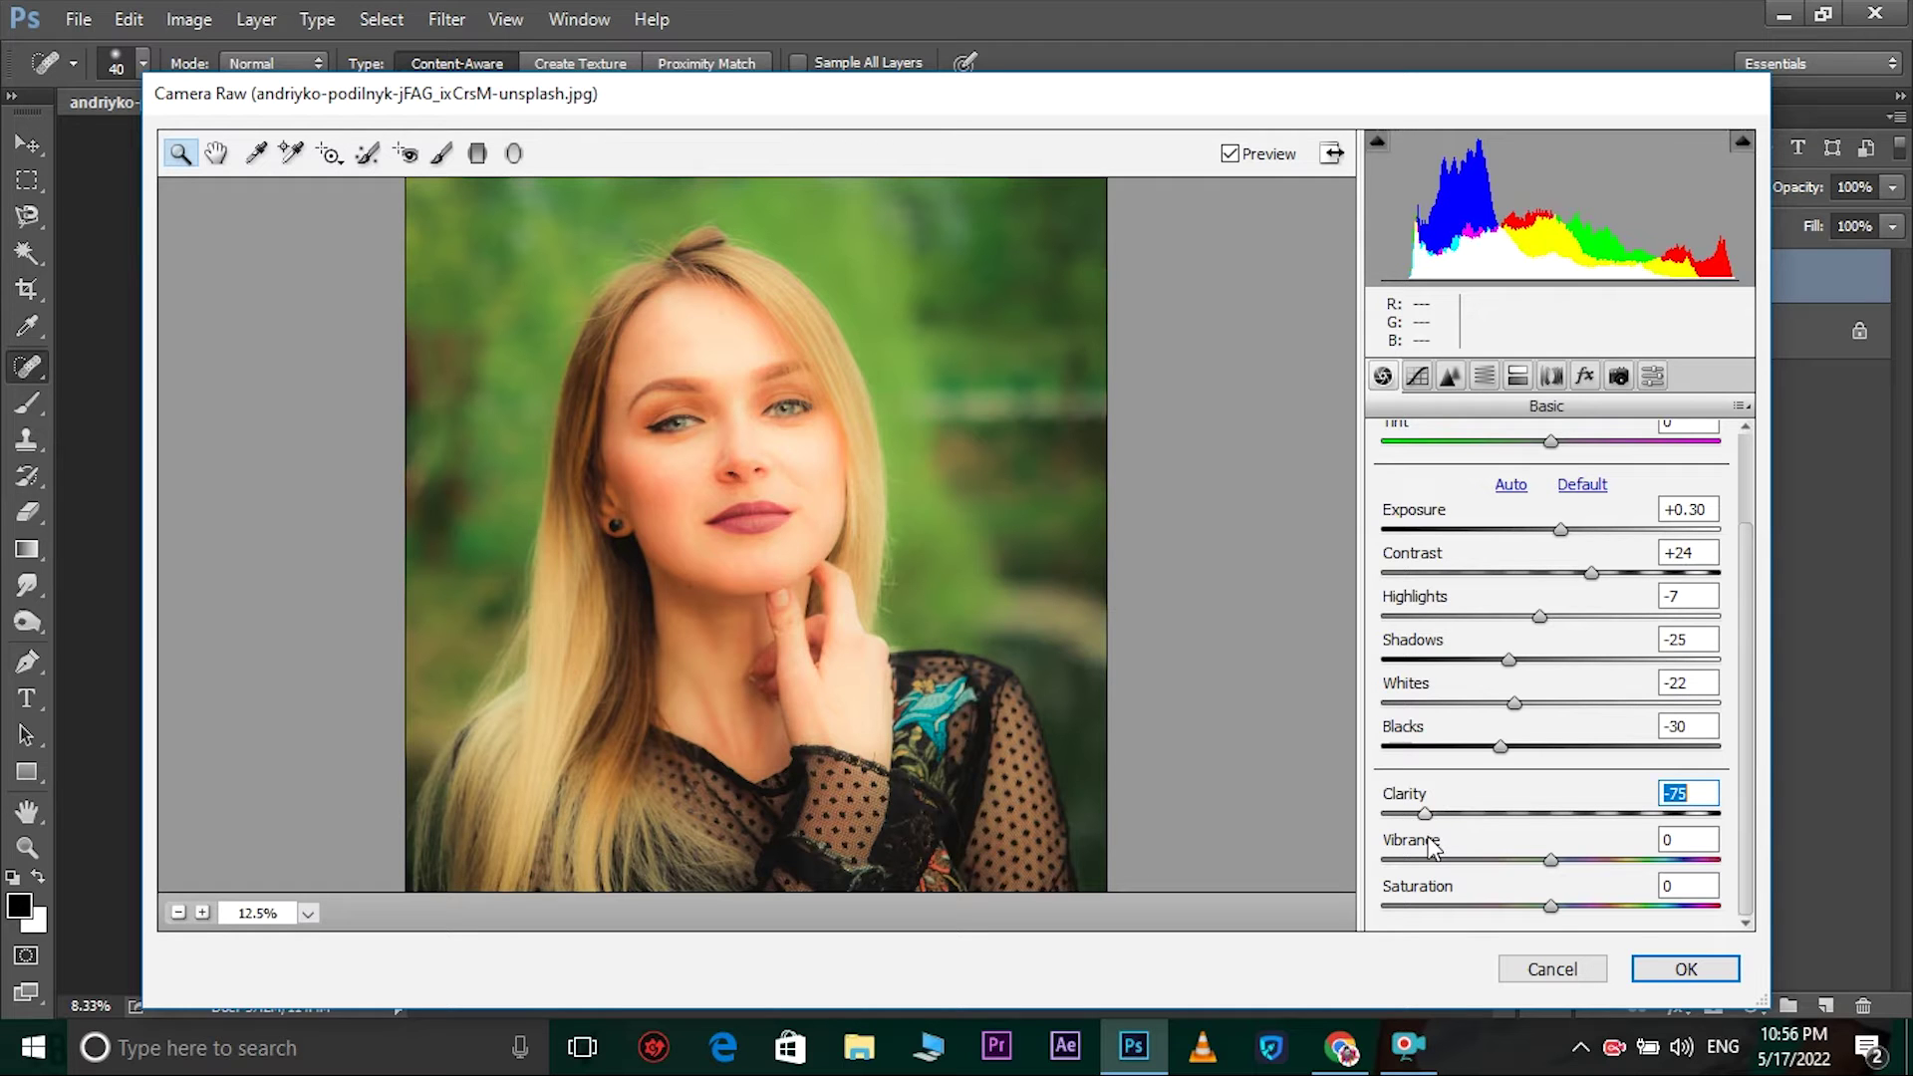
mouse_move(1432, 847)
mouse_down()
mouse_move(1629, 847)
mouse_move(1556, 857)
mouse_move(1598, 857)
mouse_up()
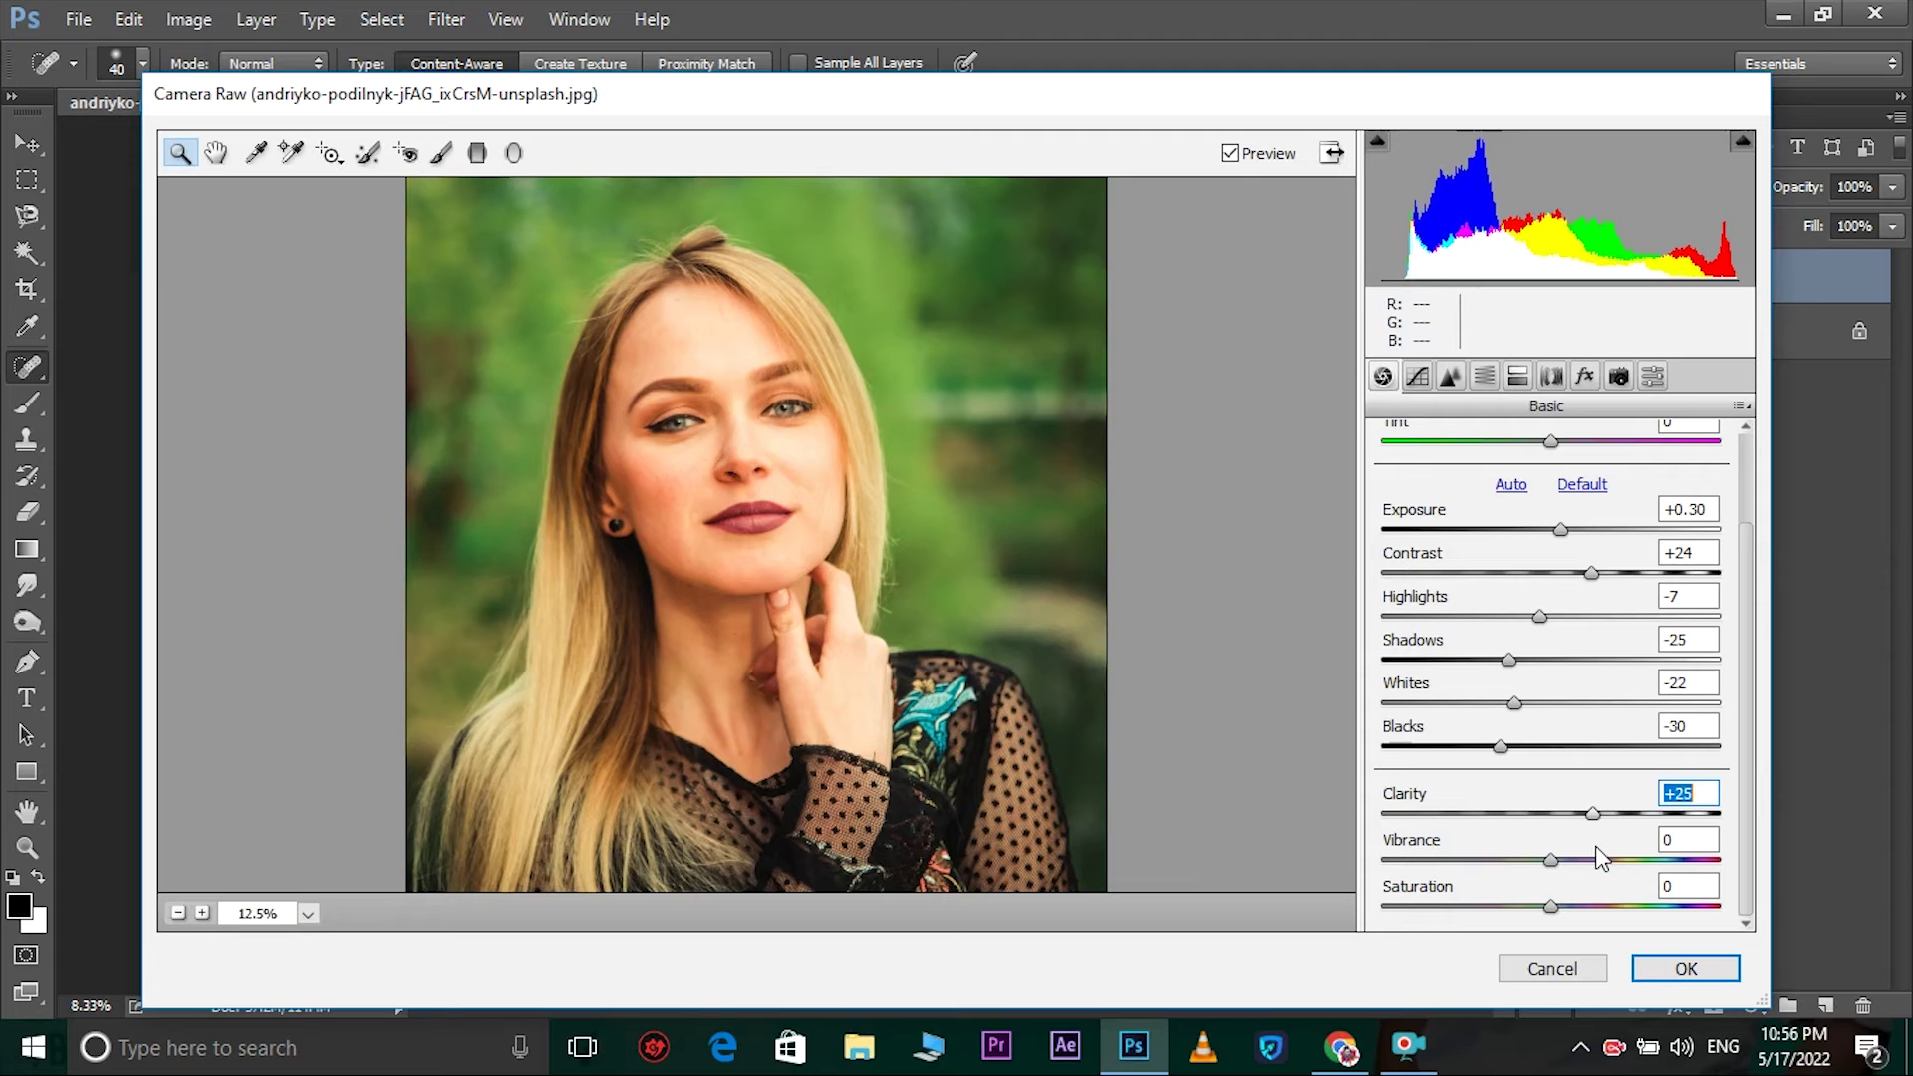
drag(1600, 856, 1661, 853)
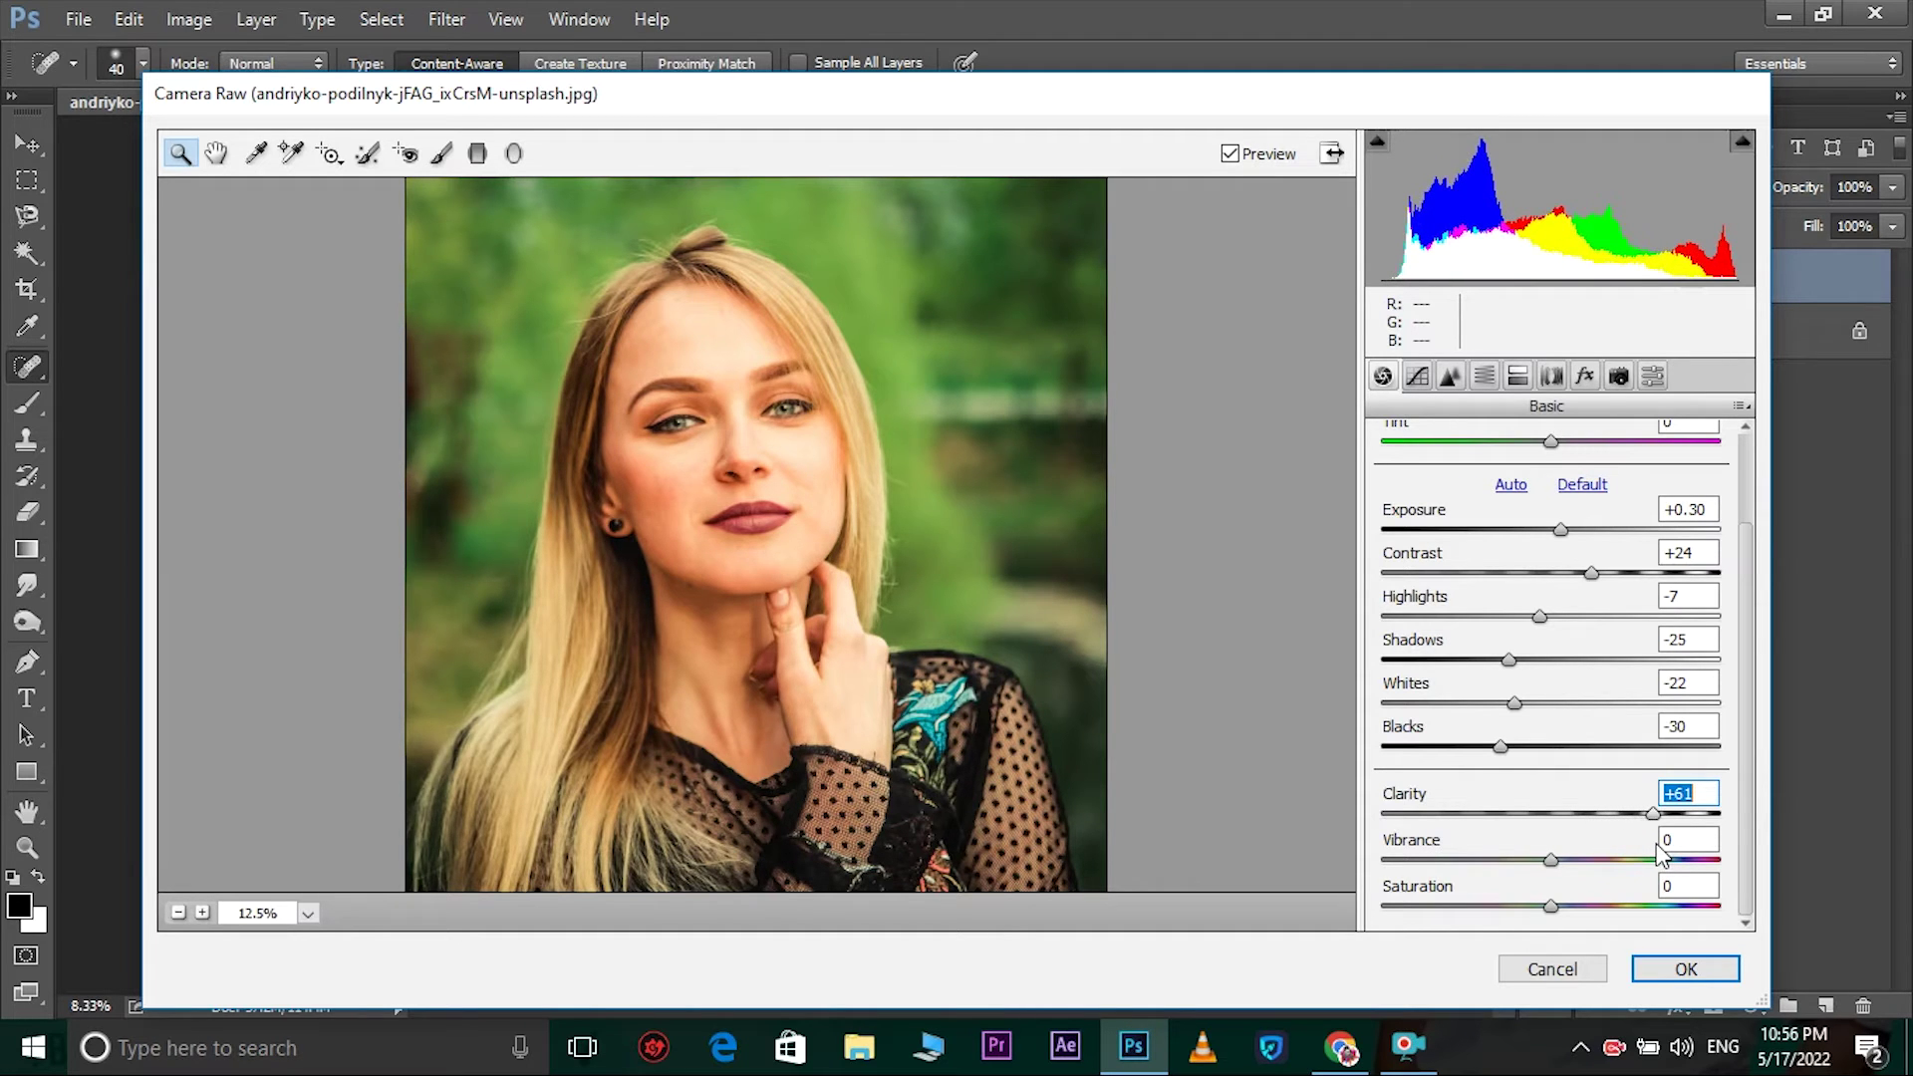
drag(1659, 855, 1595, 856)
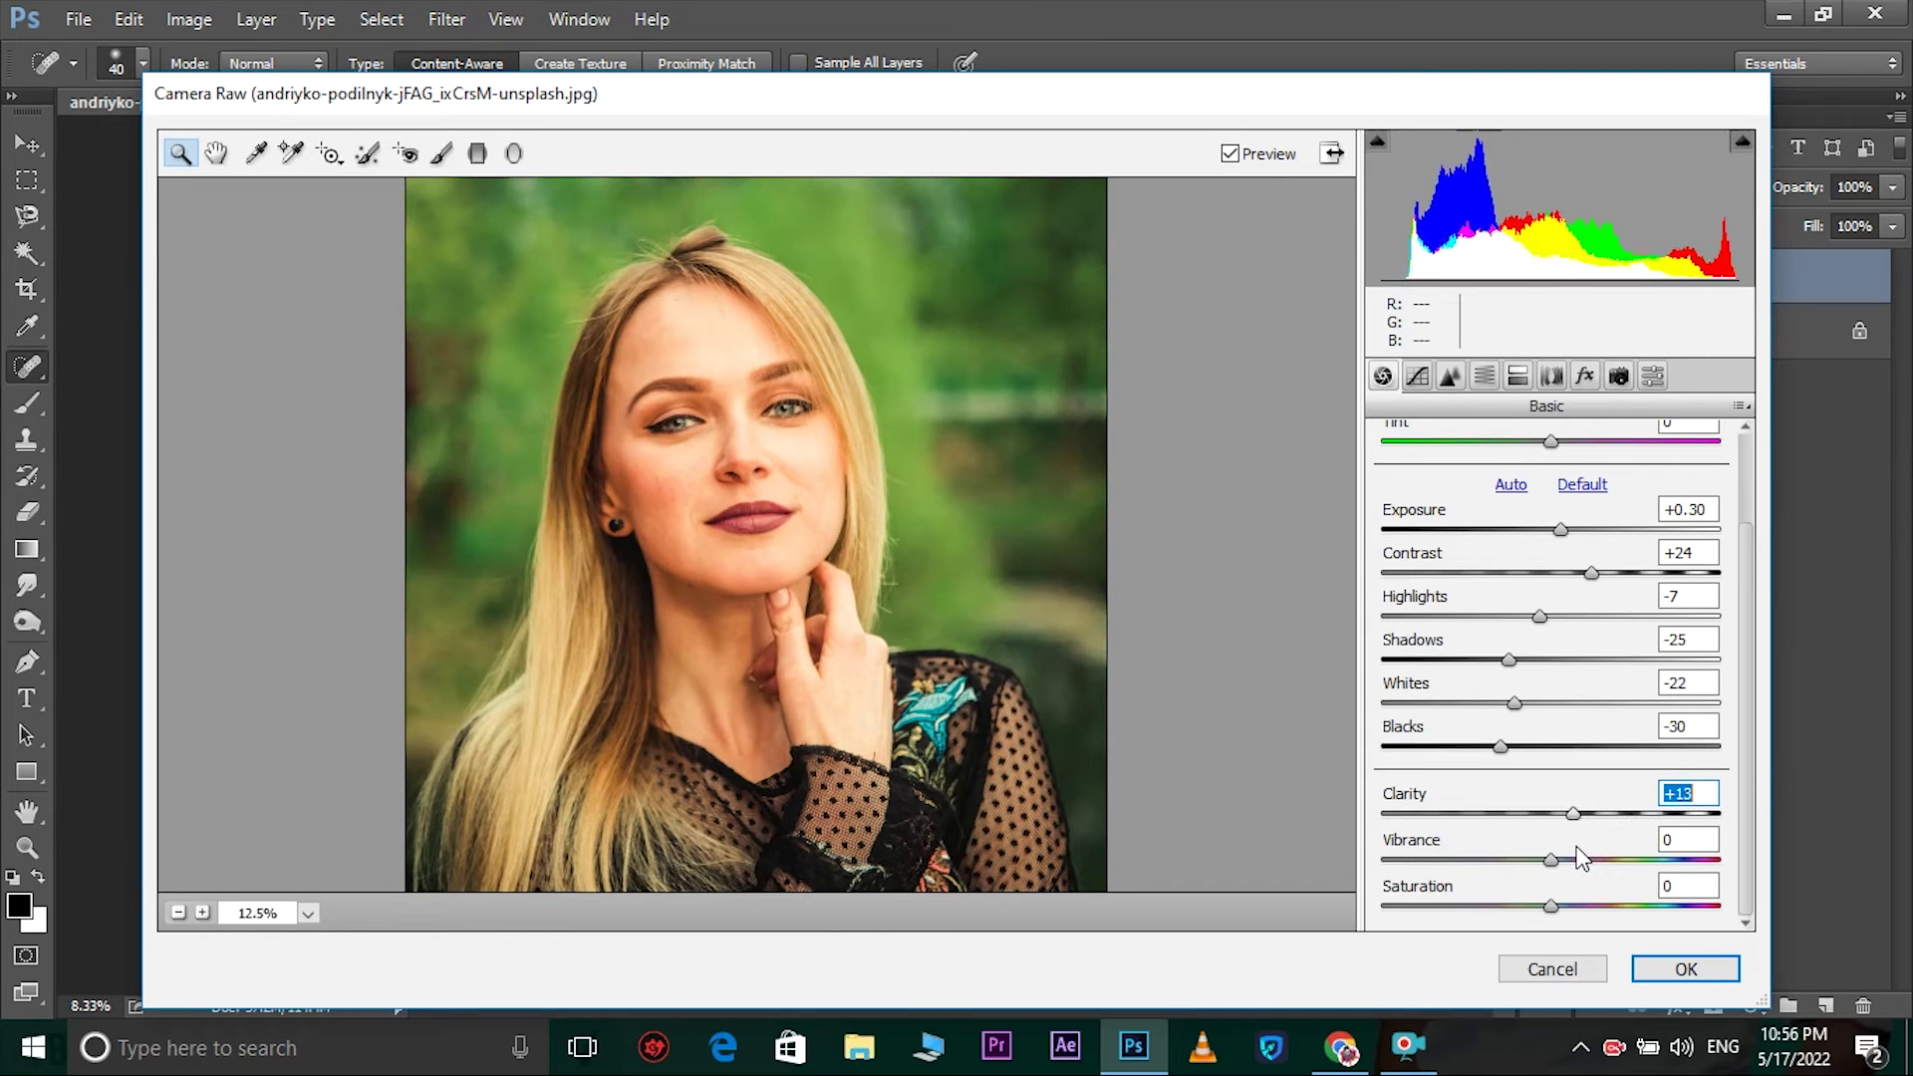
drag(1597, 856, 1540, 858)
drag(1512, 871, 1548, 877)
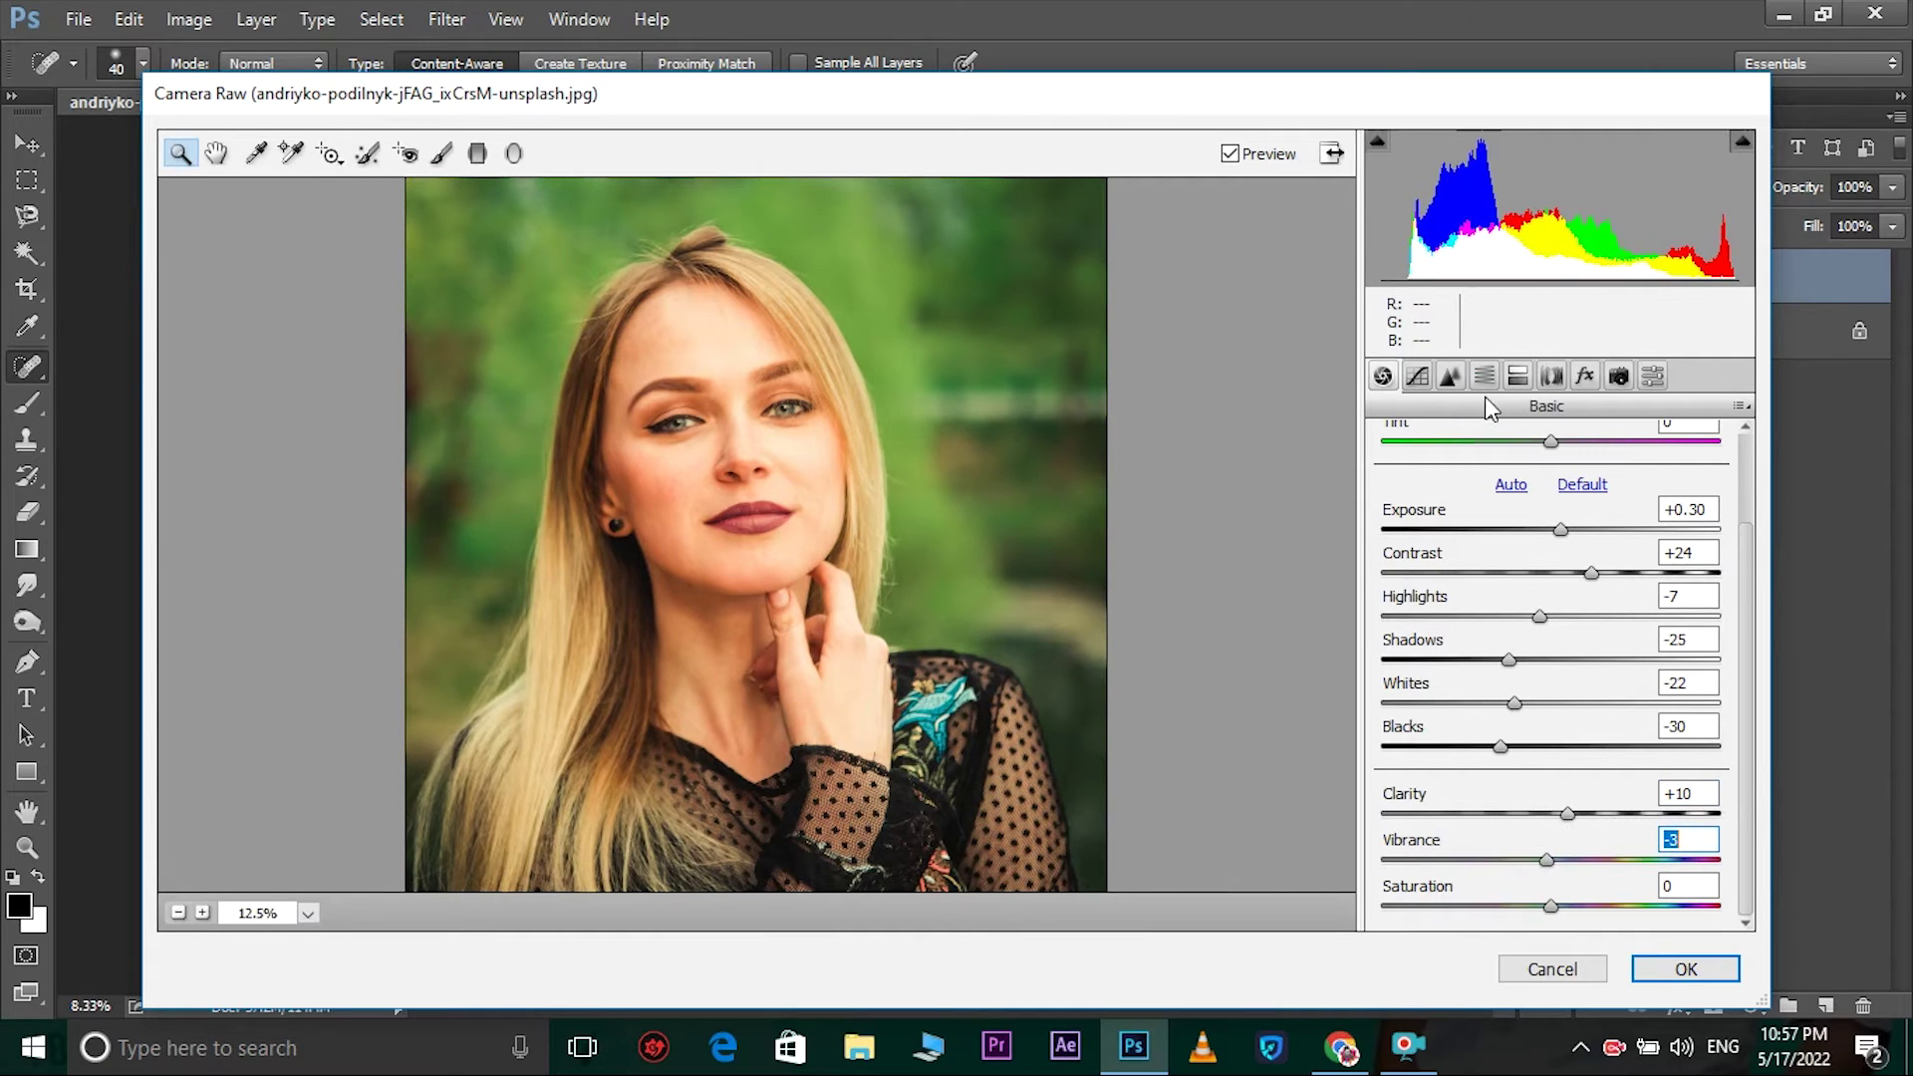
- In the Detail panel, settle Noise Reduction Luminance at 13
click(1456, 380)
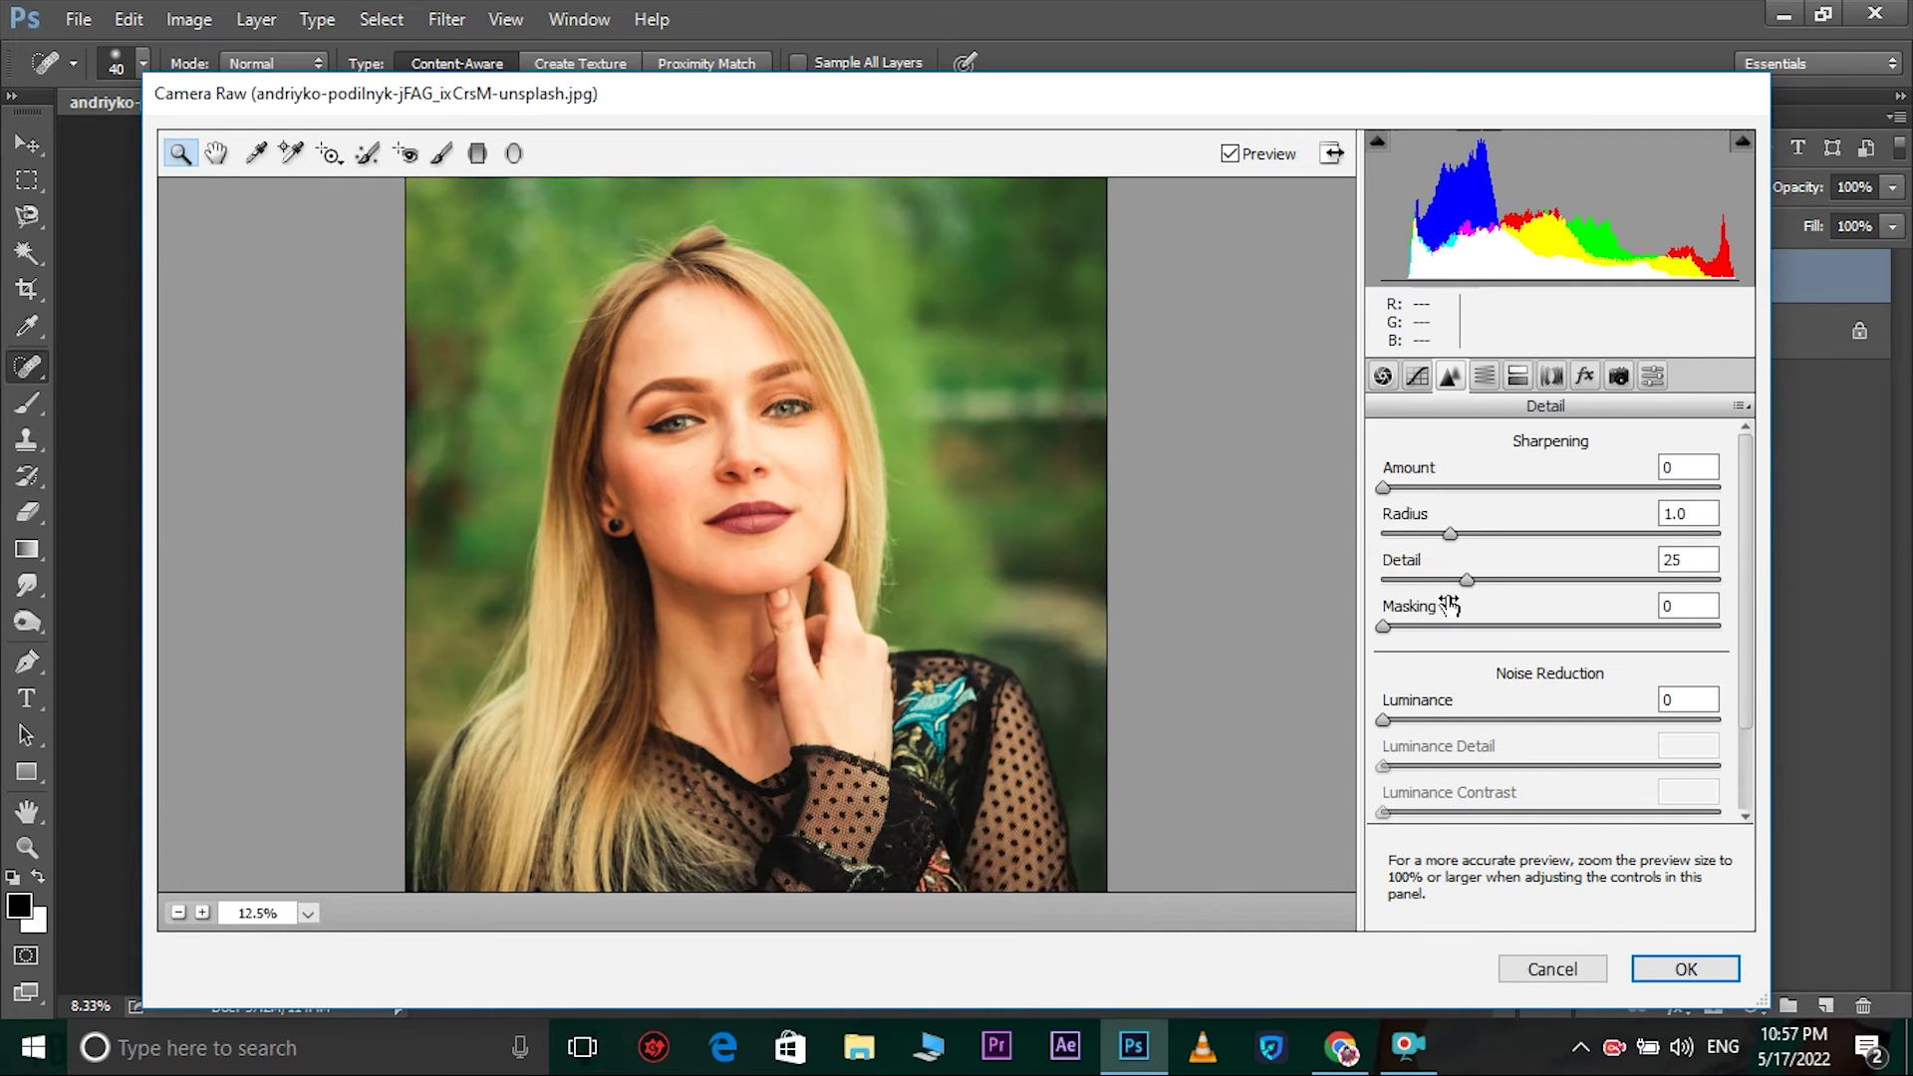
click(1389, 717)
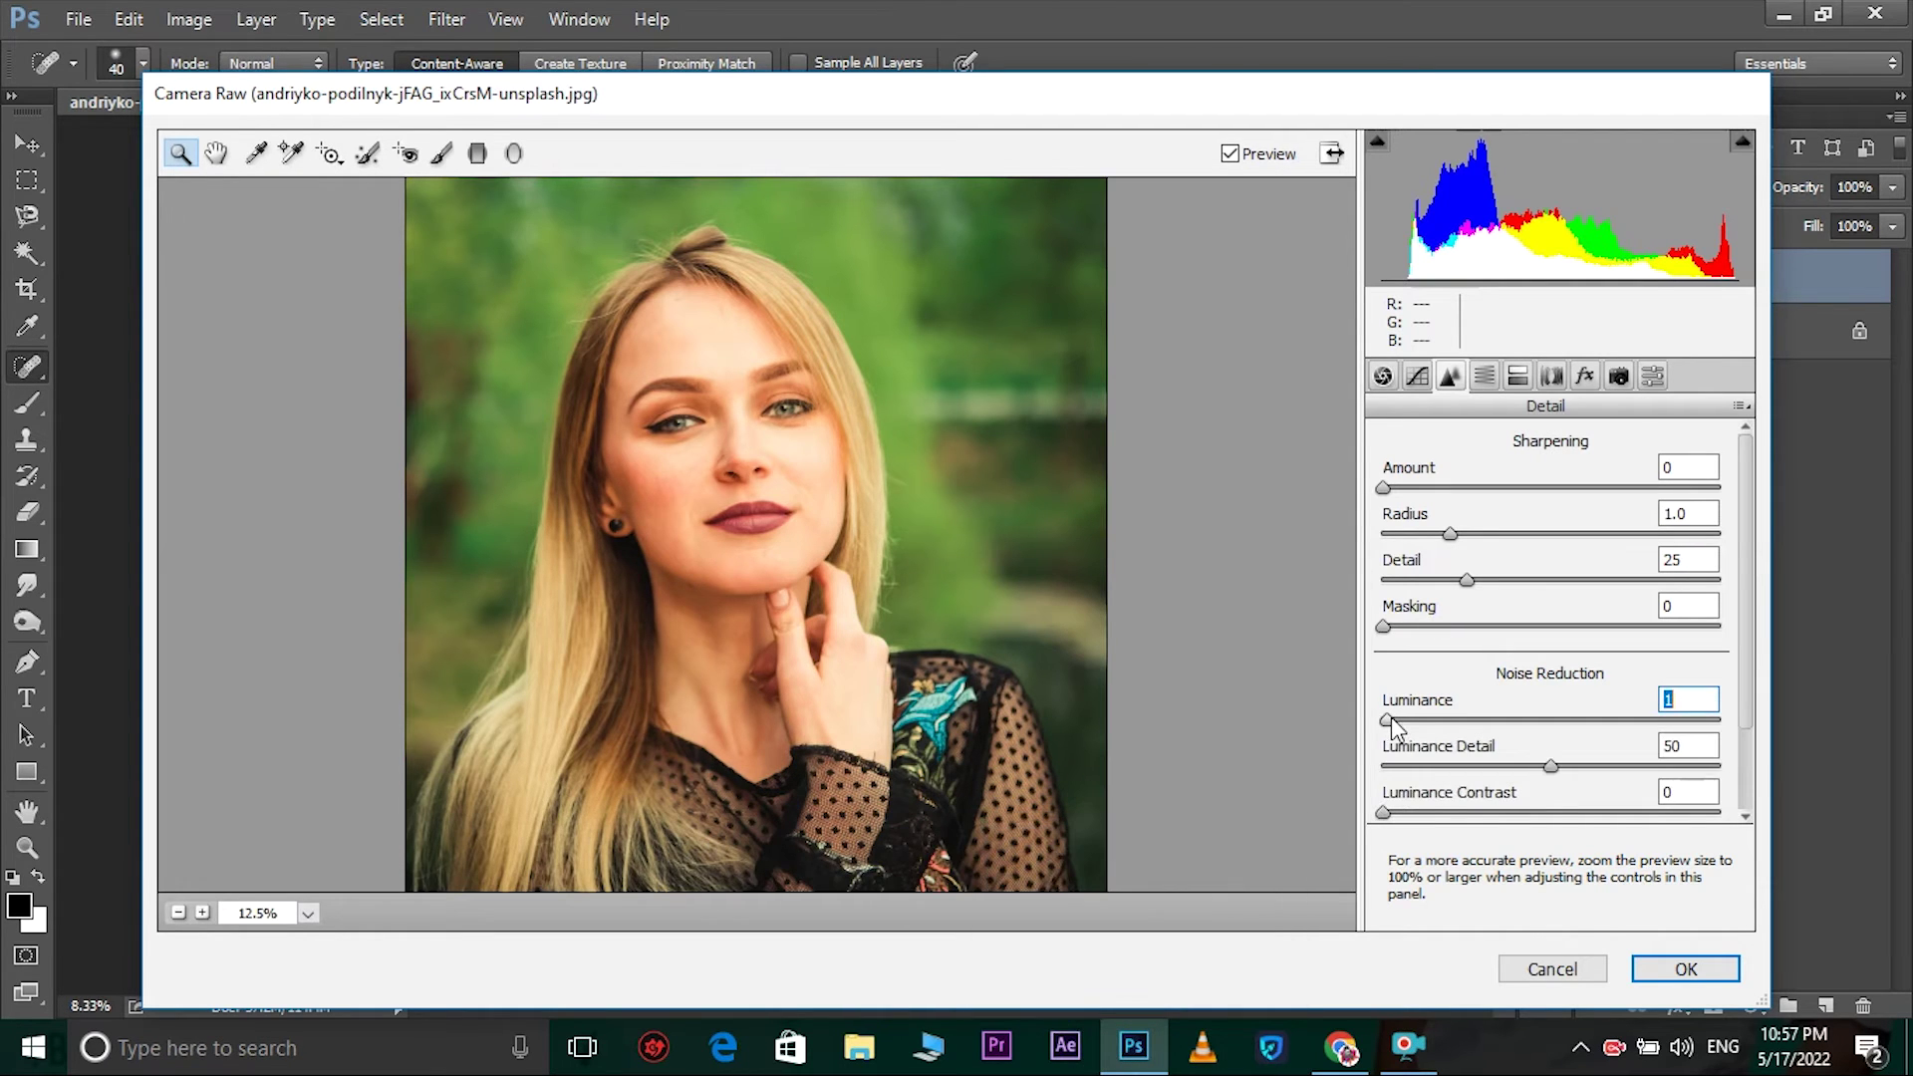
drag(1392, 718, 1421, 732)
drag(1413, 719, 1396, 722)
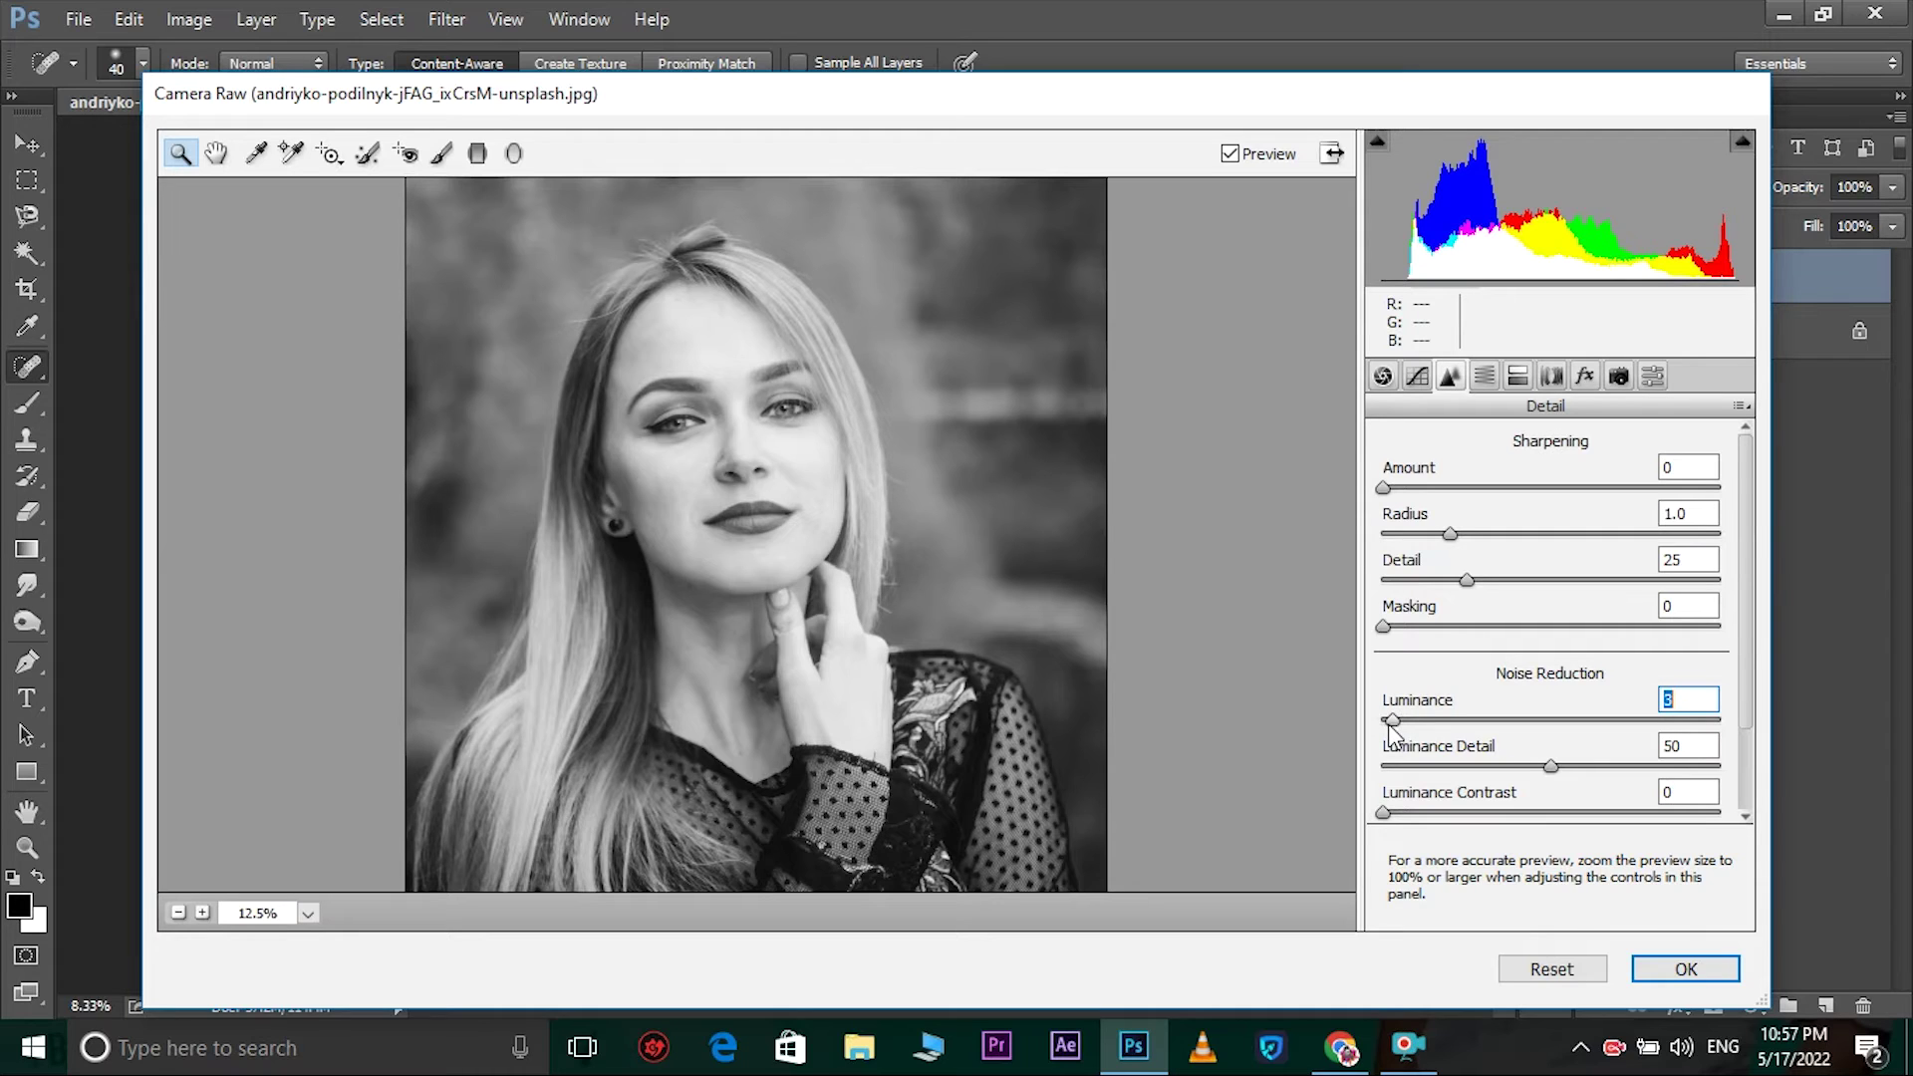
drag(1390, 730, 1452, 726)
key(Up)
key(Up)
key(Up)
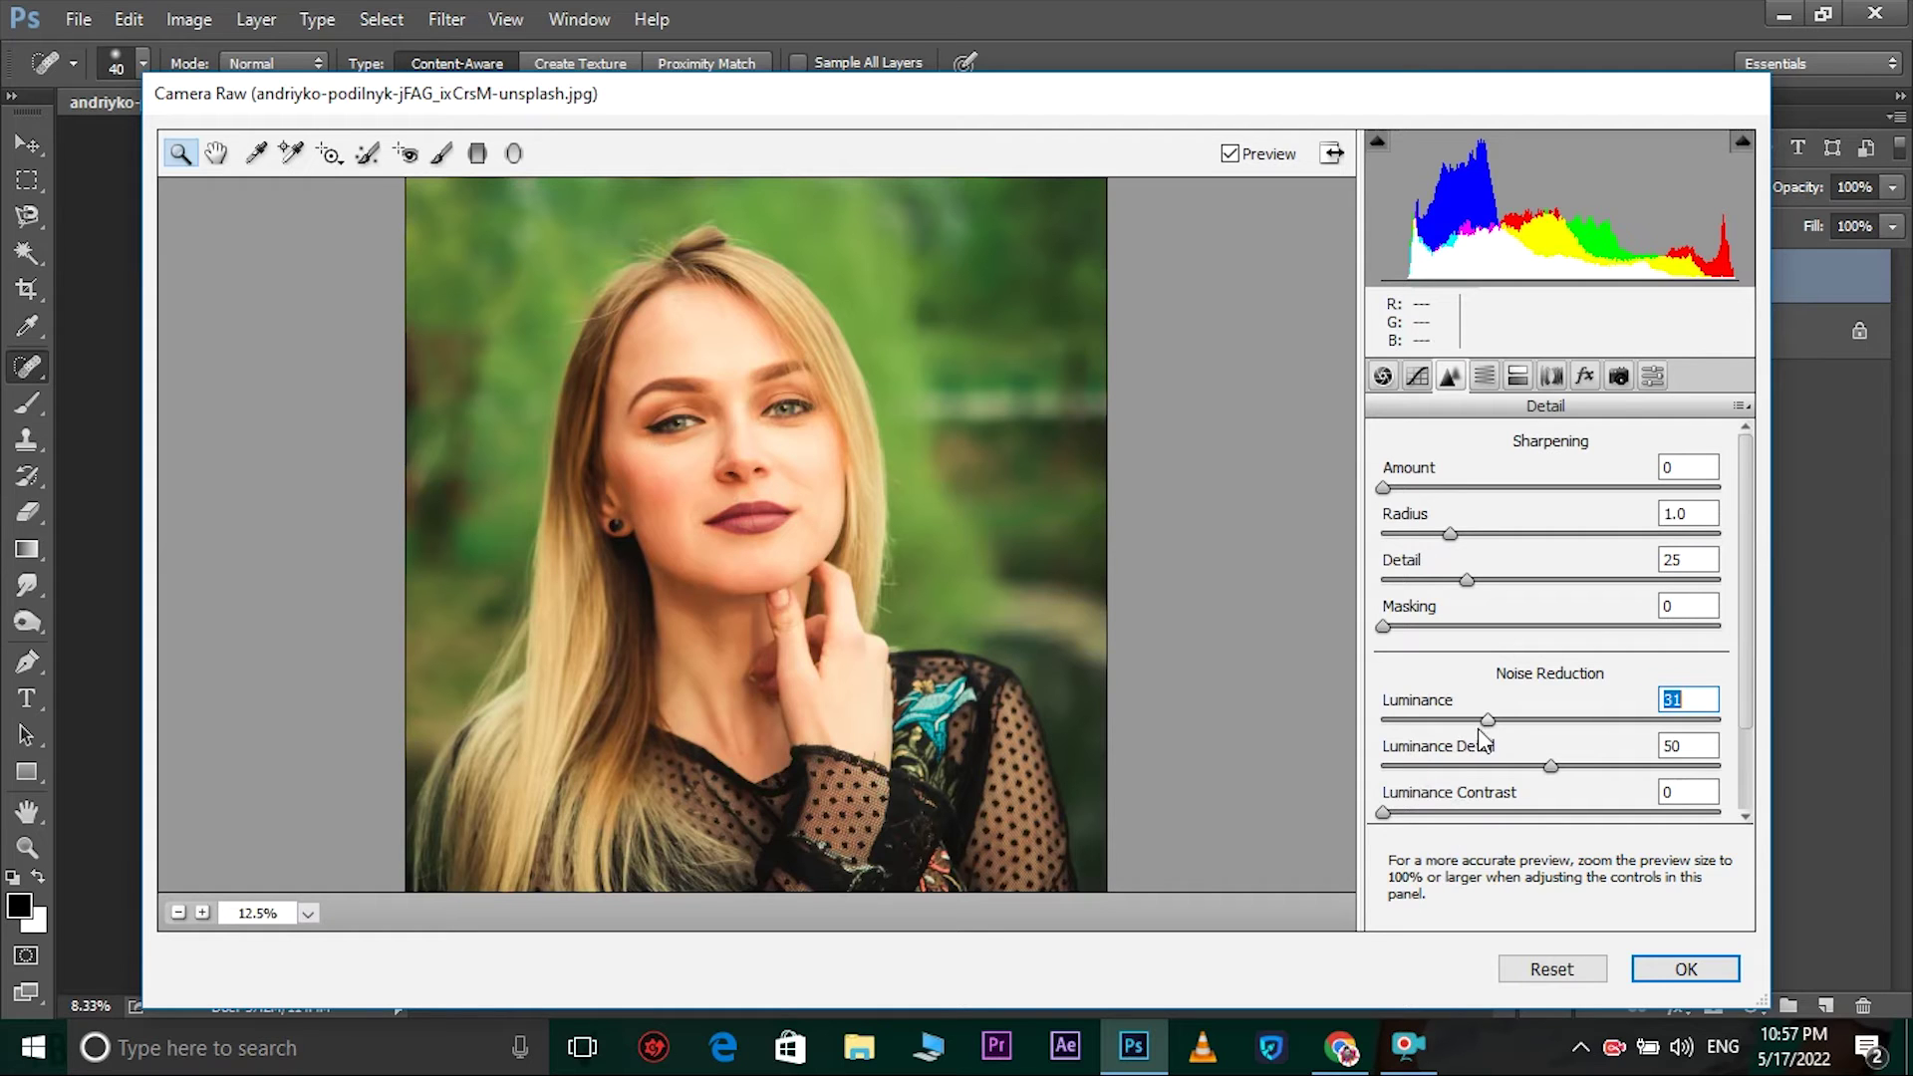
drag(1482, 730, 1395, 769)
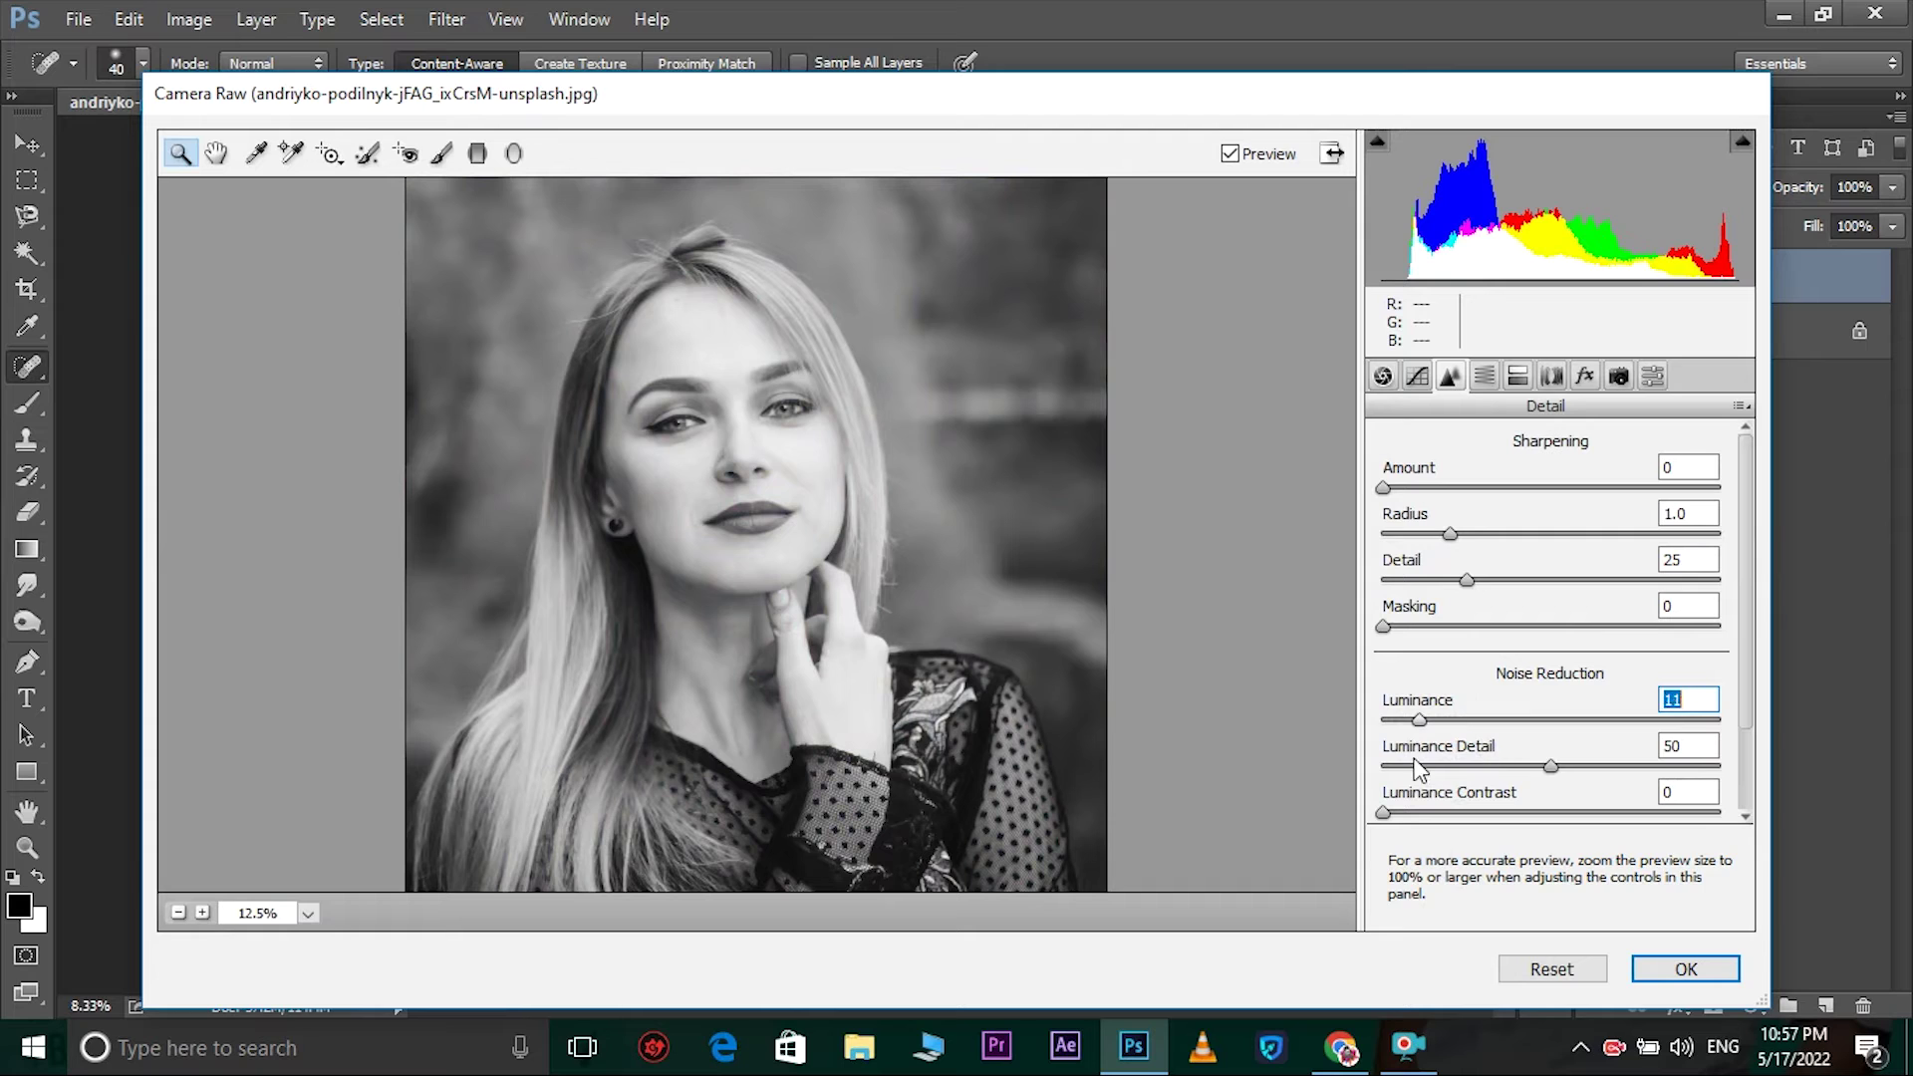
drag(1395, 769, 1398, 695)
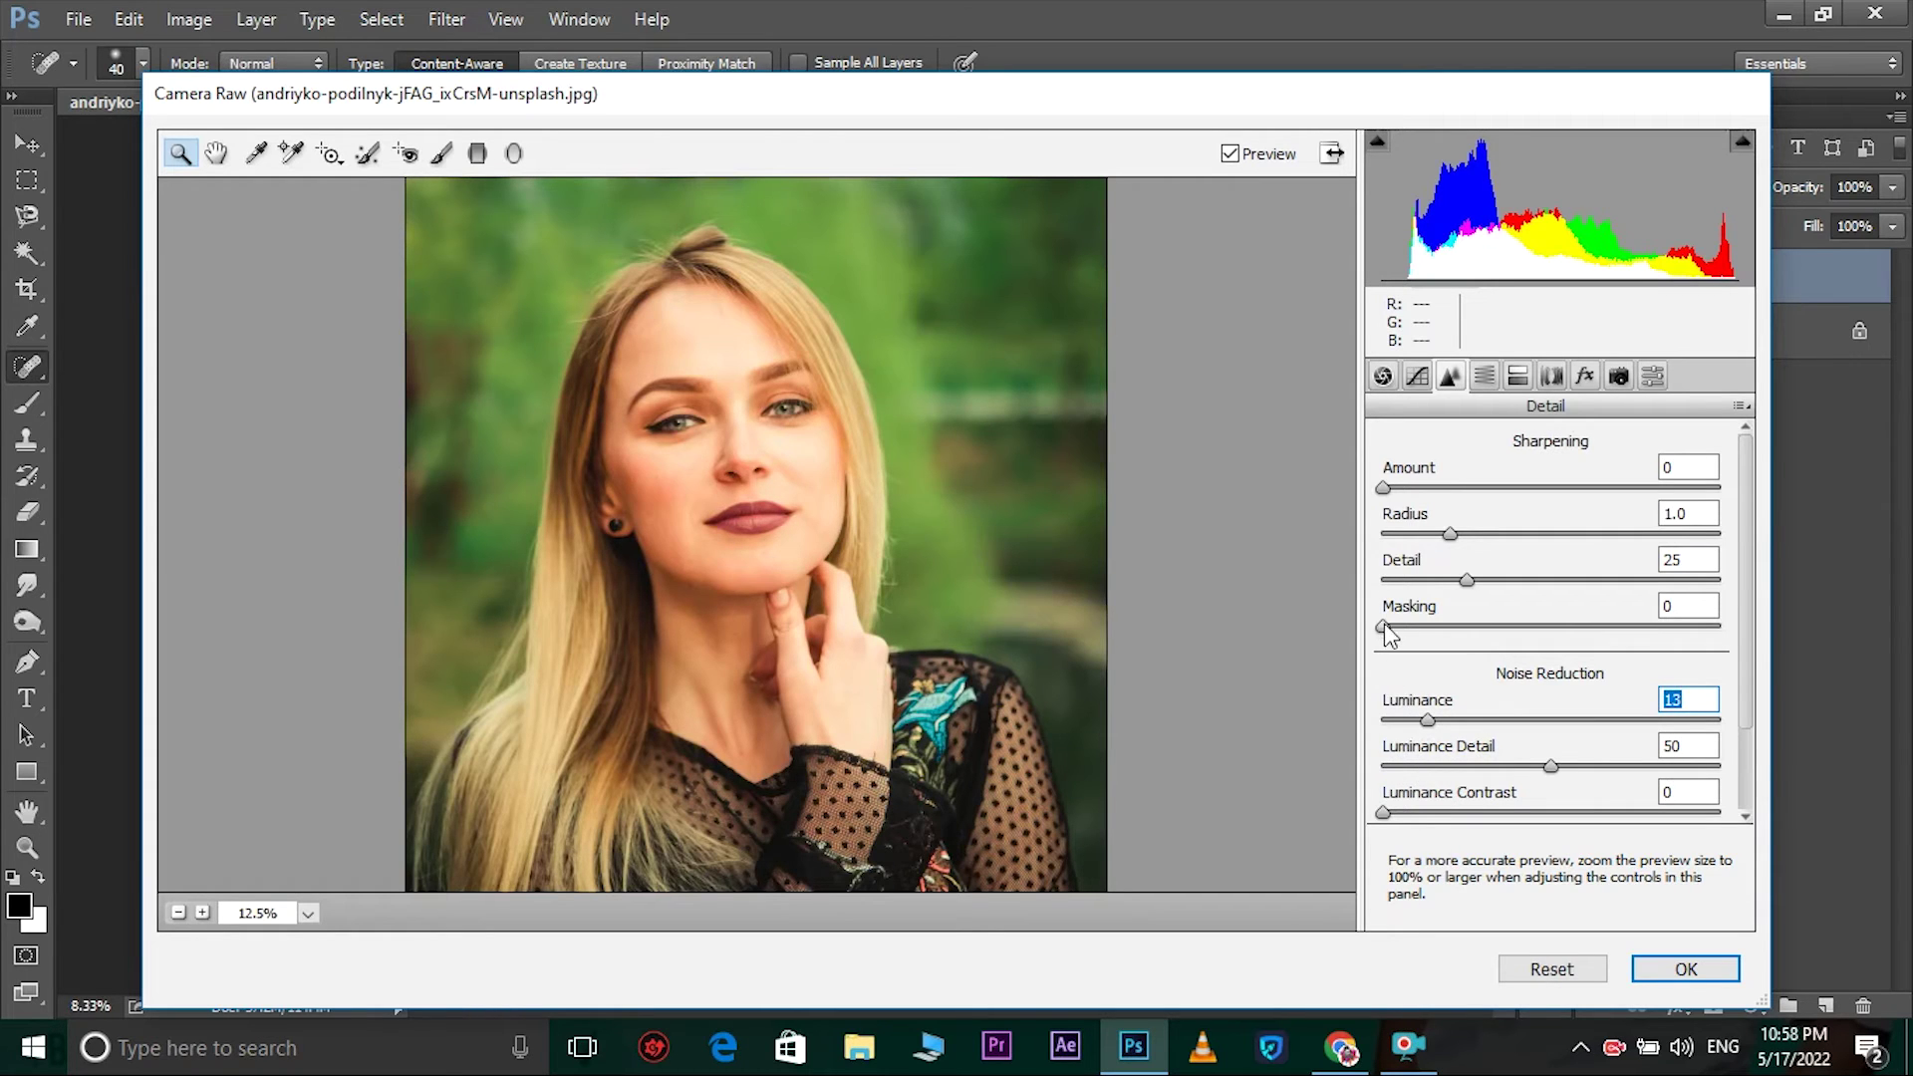
- Set sharpening Masking to 18 and Detail to 20, then open the HSL/Grayscale panel
drag(1384, 631, 1460, 640)
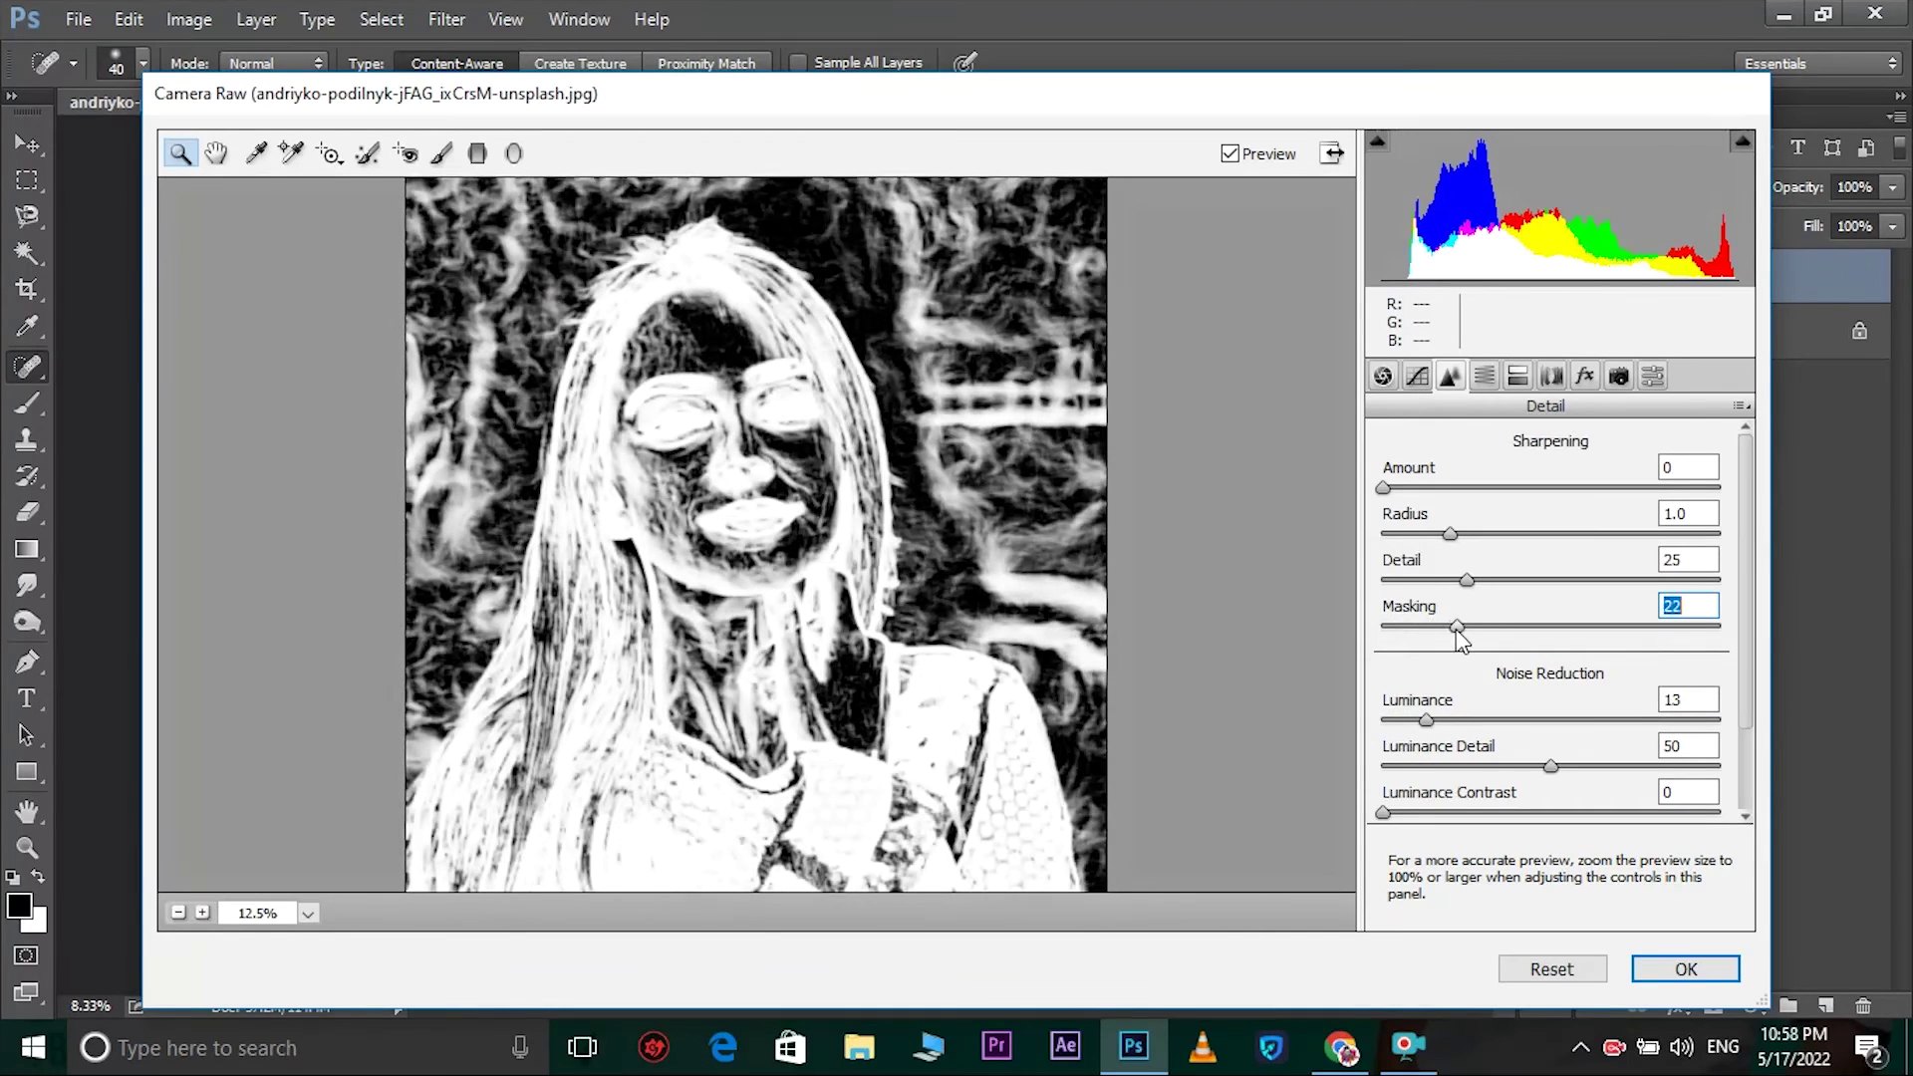
mouse_move(1461, 639)
mouse_down()
mouse_move(1415, 641)
mouse_move(1432, 645)
mouse_up()
key(alt)
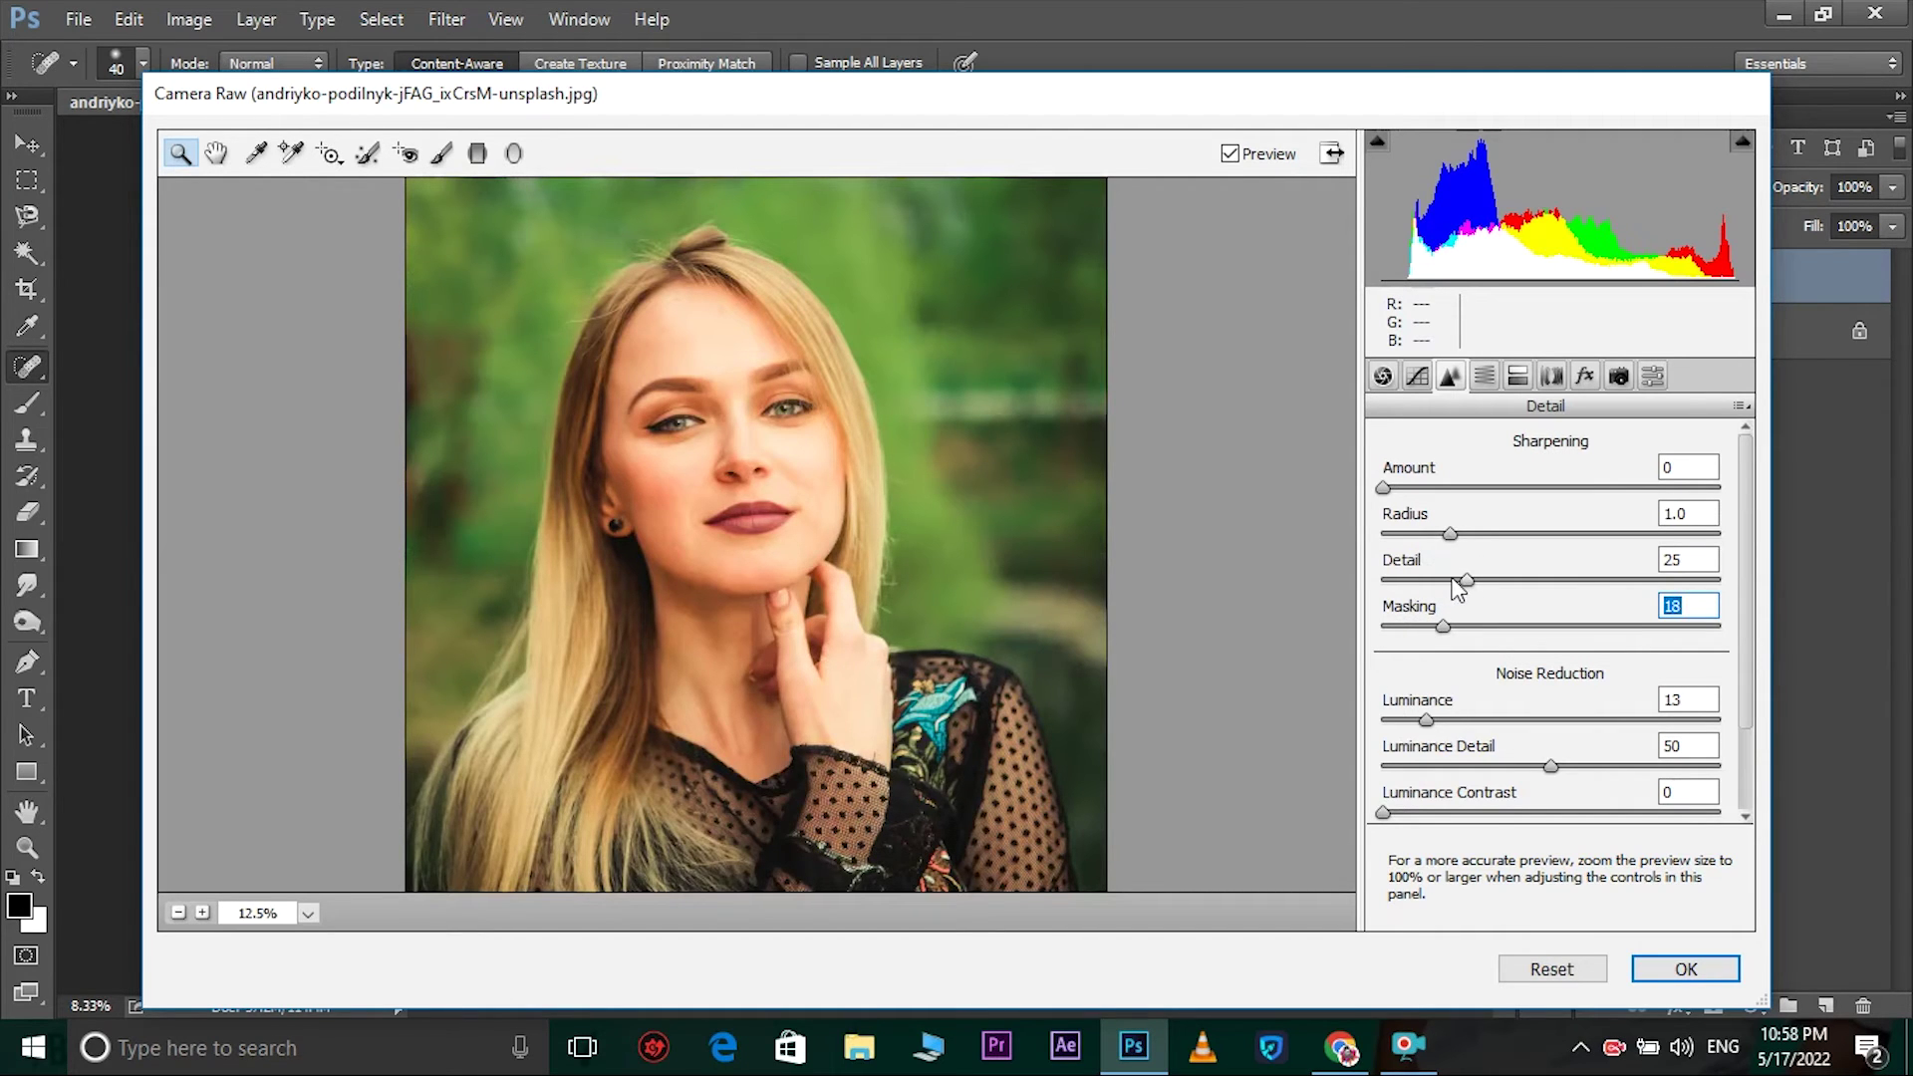
mouse_move(1466, 579)
mouse_down()
mouse_move(1436, 581)
mouse_move(1485, 580)
mouse_up()
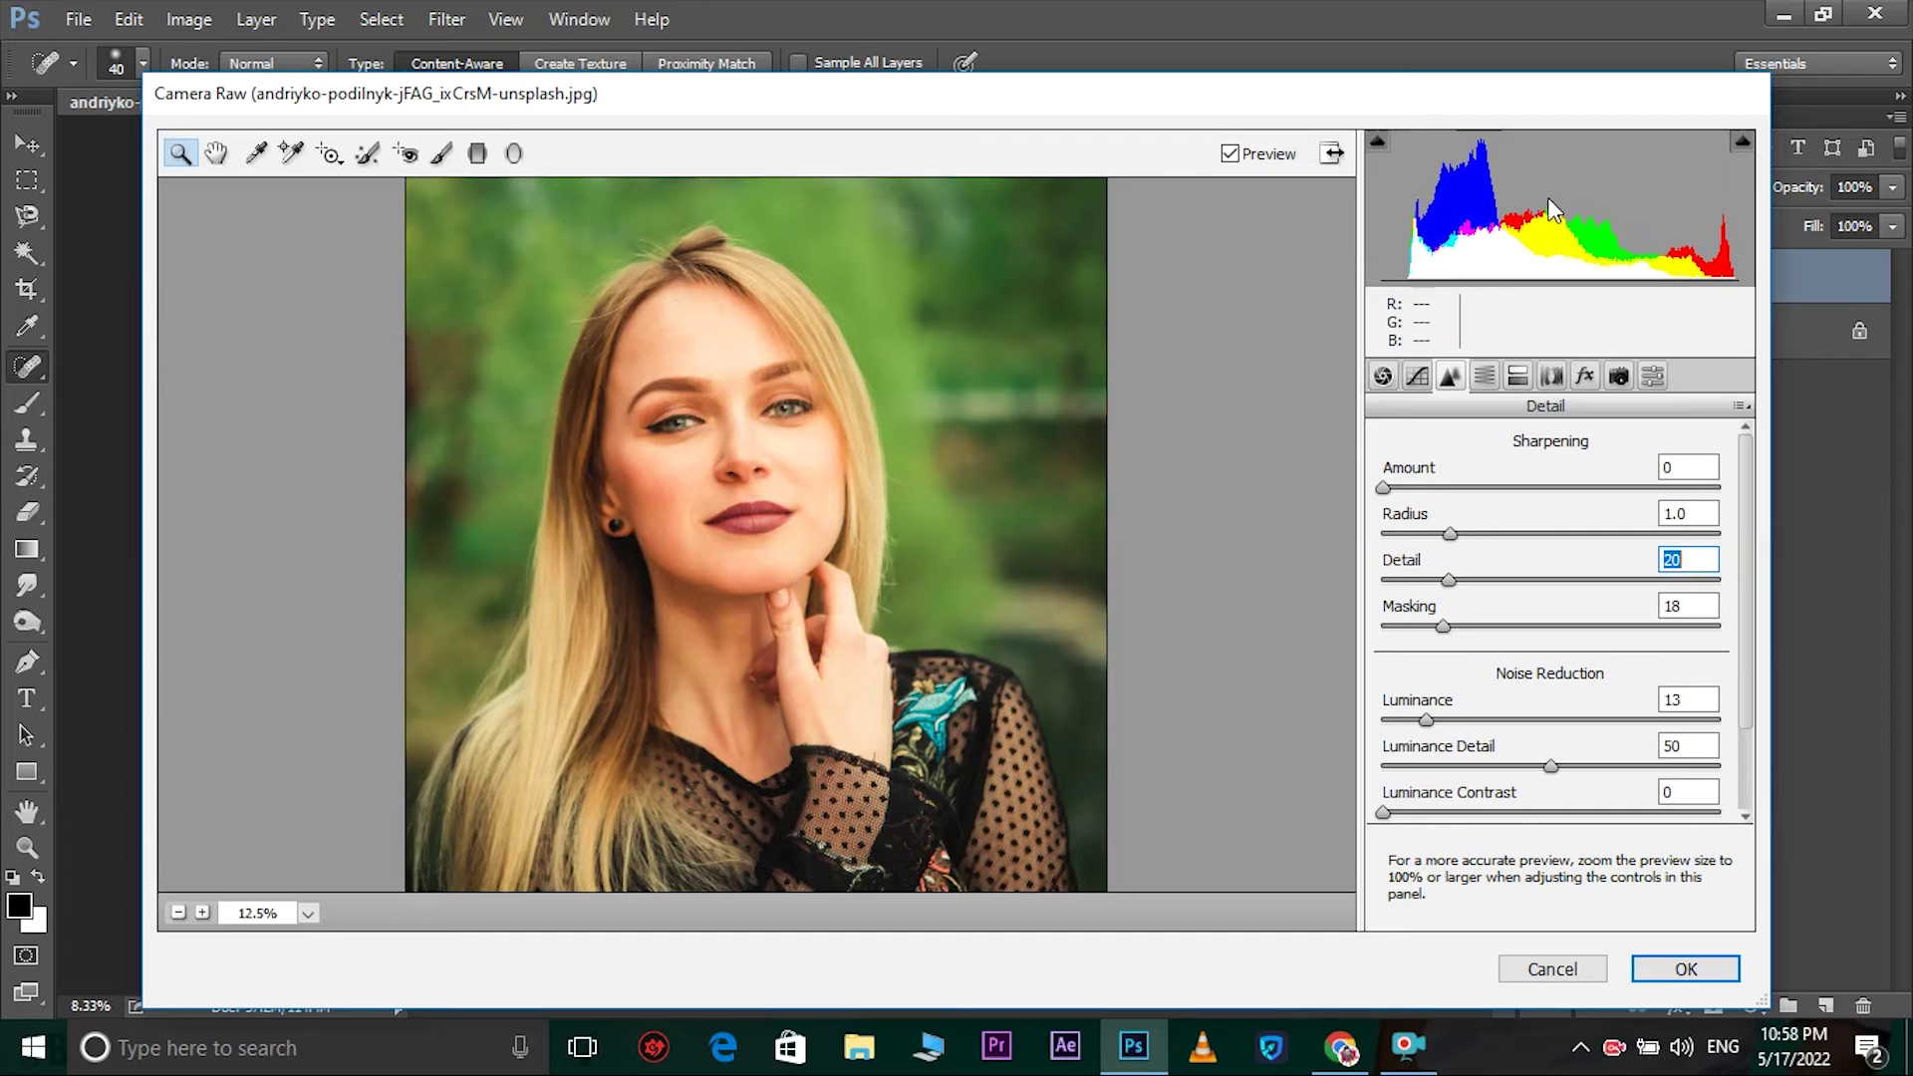
click(1481, 377)
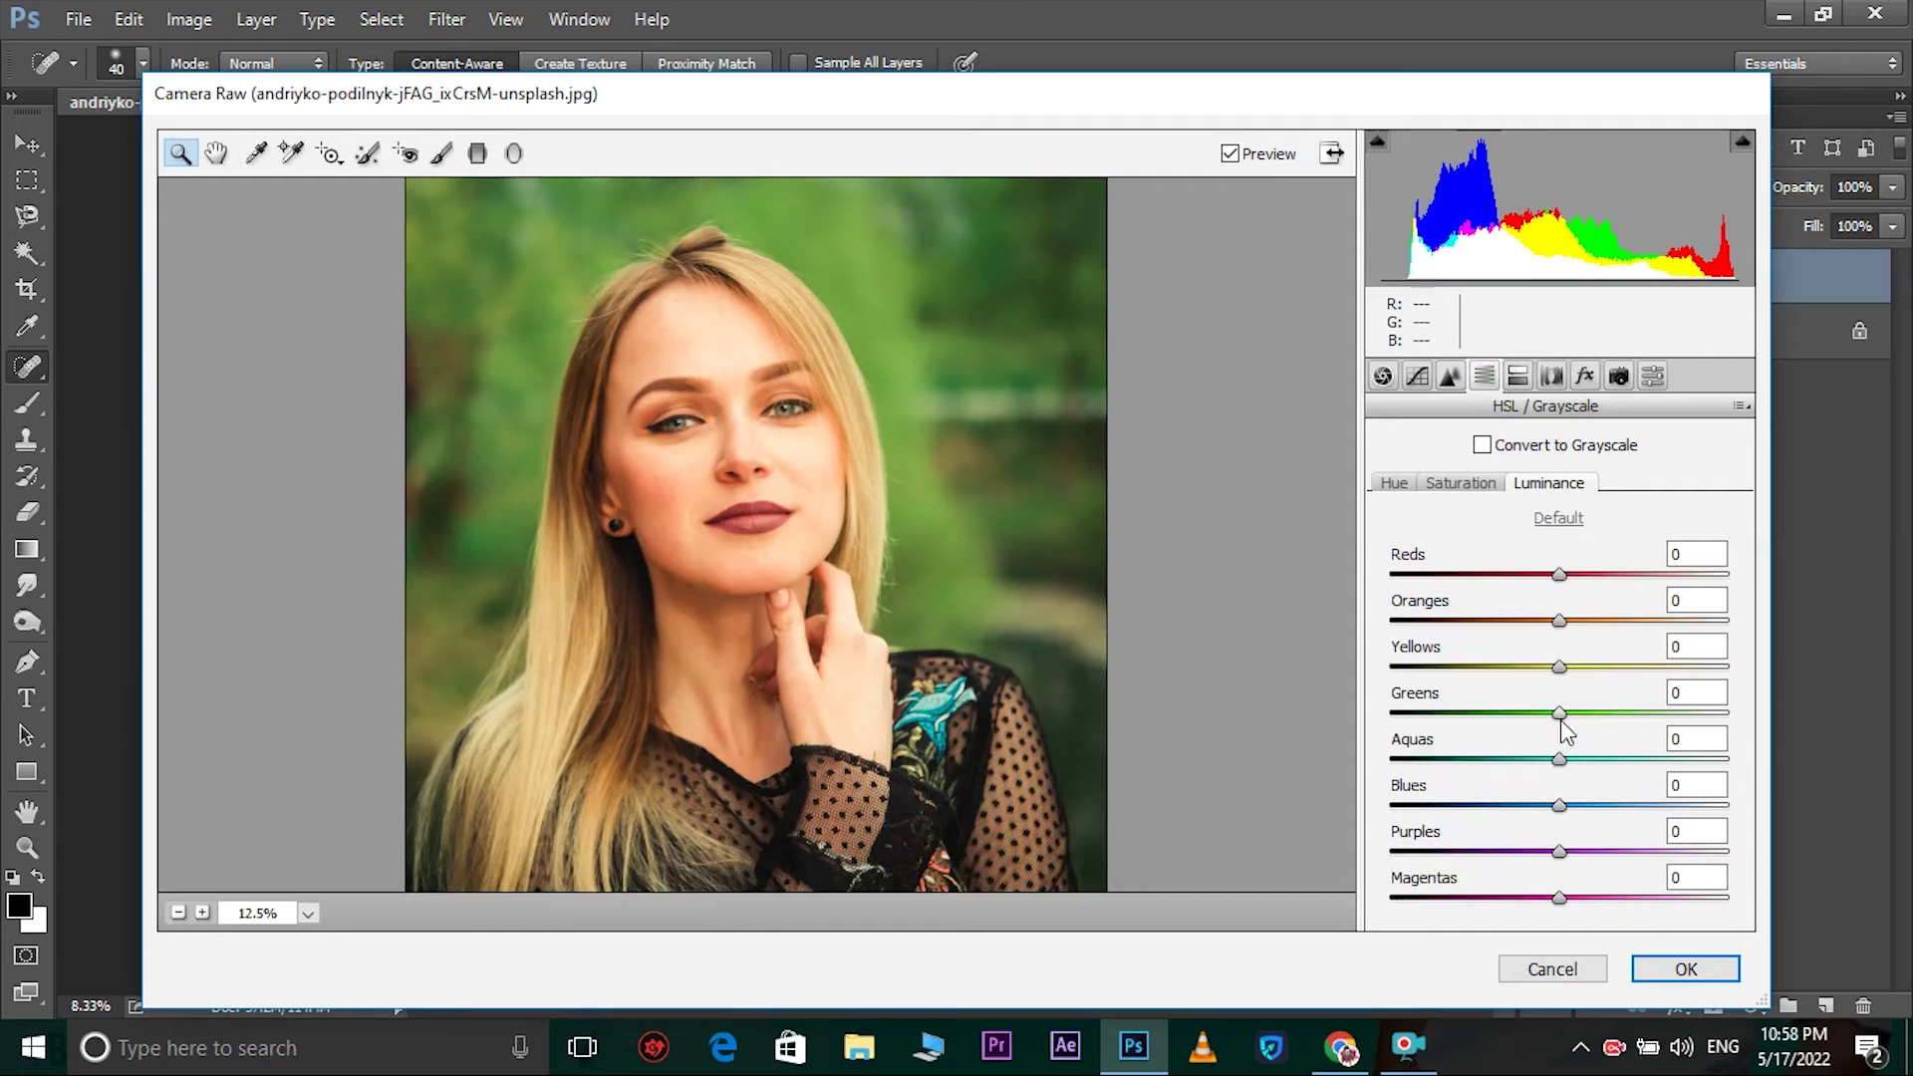
- Raise the Greens luminance slightly above zero
drag(1559, 714, 1536, 714)
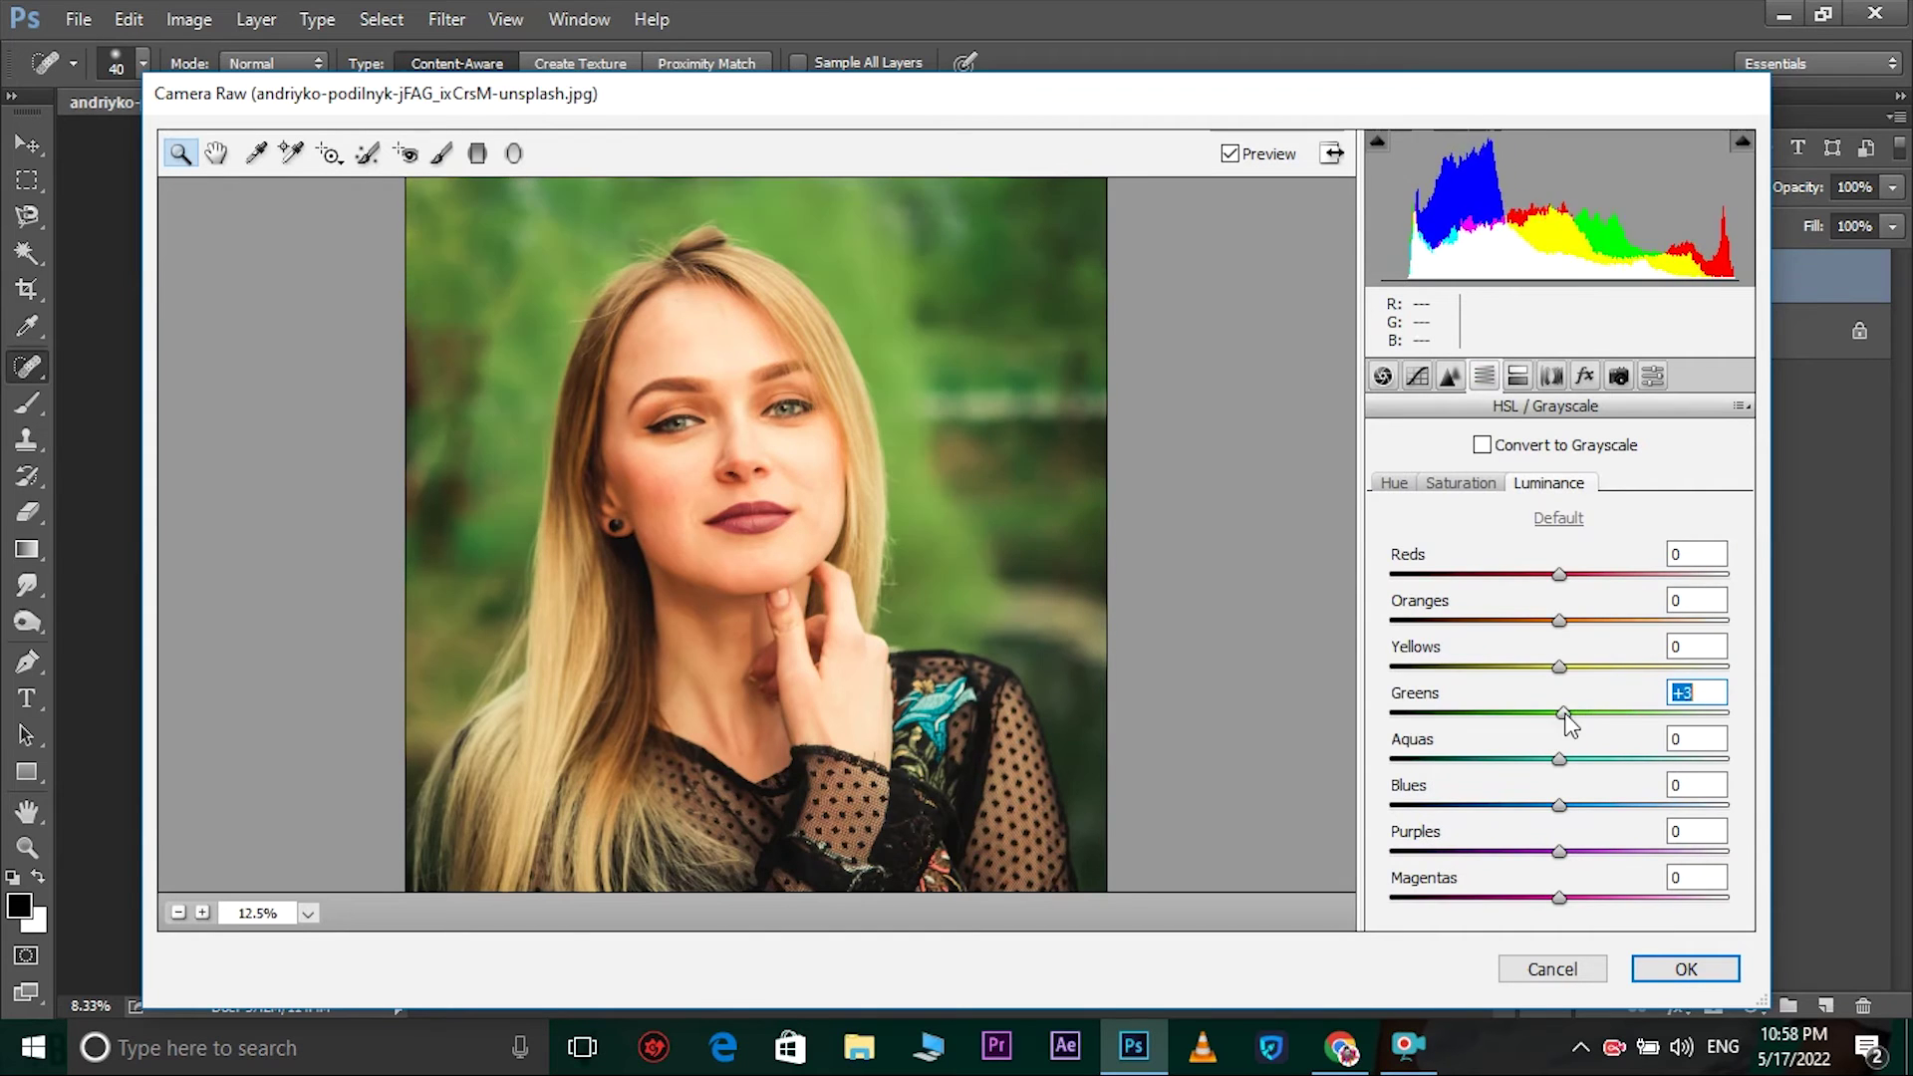
key(ctrl+minus)
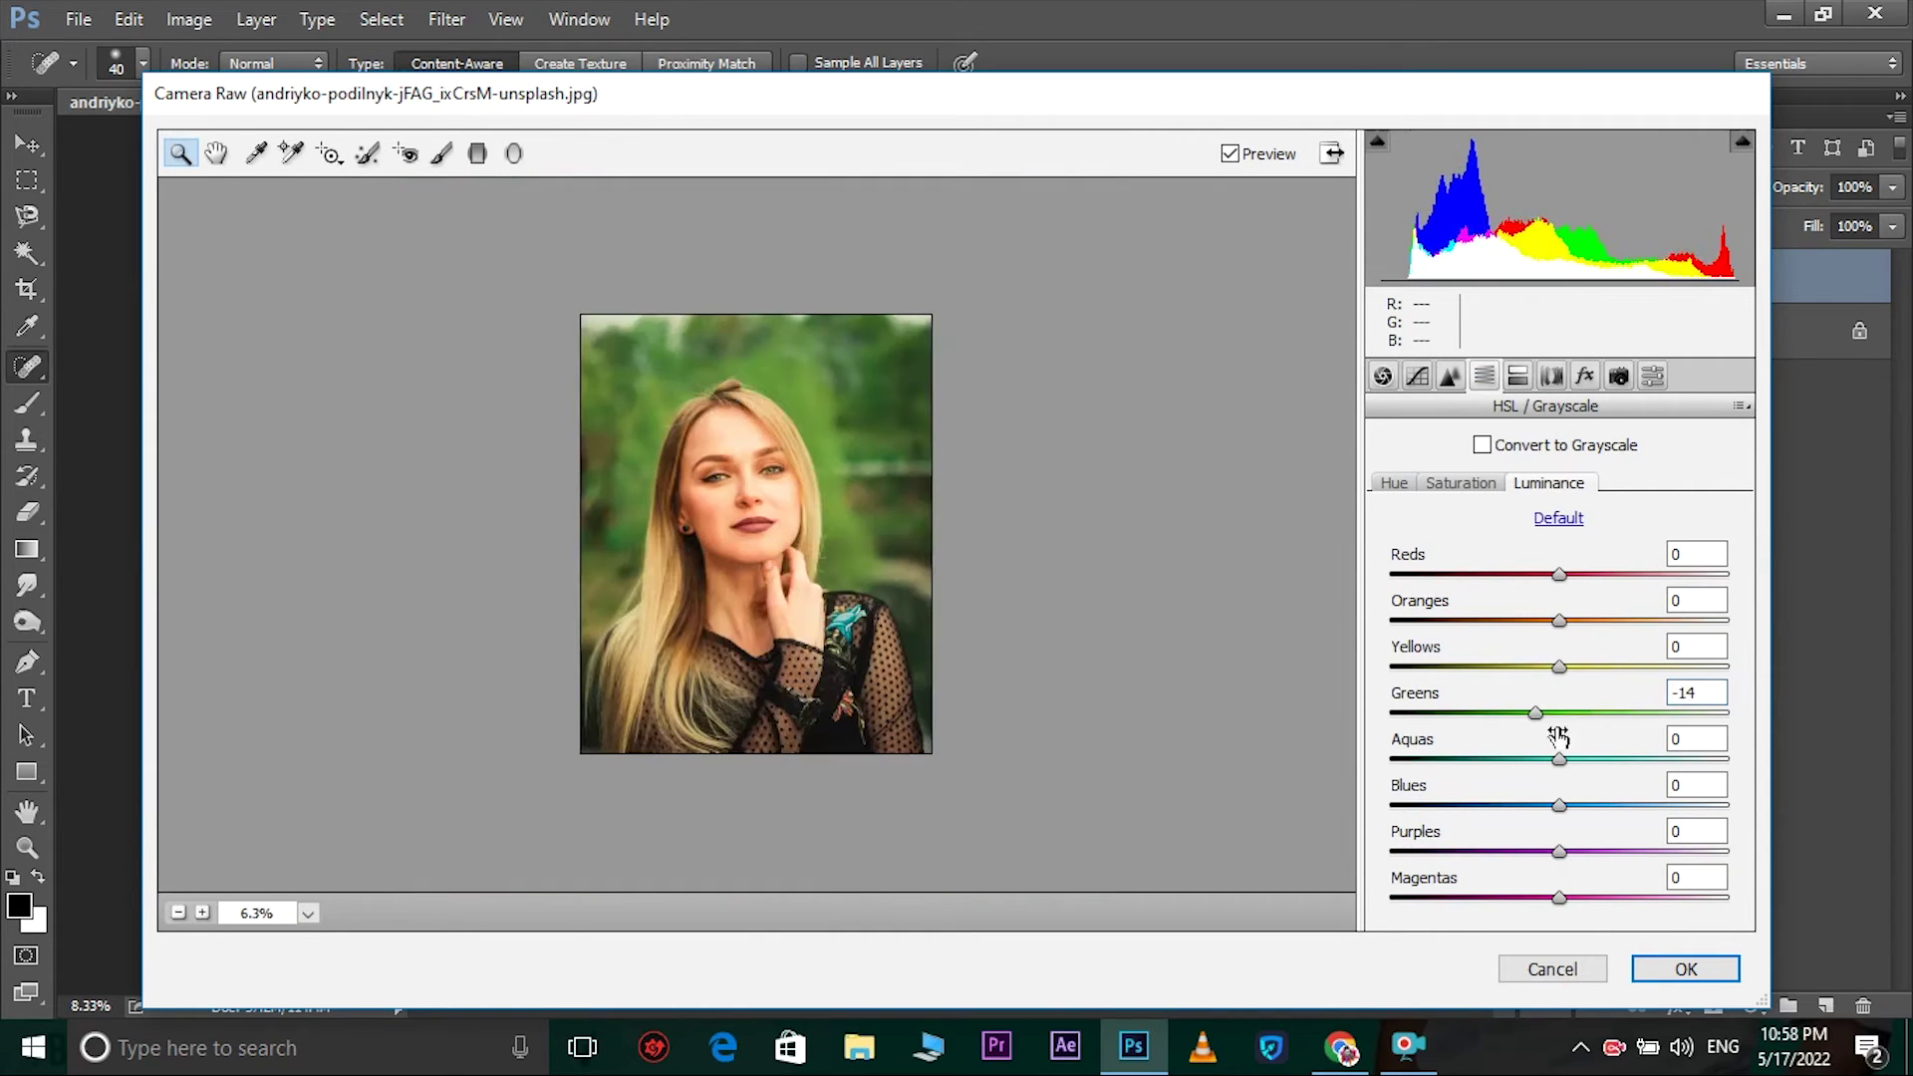
click(1569, 716)
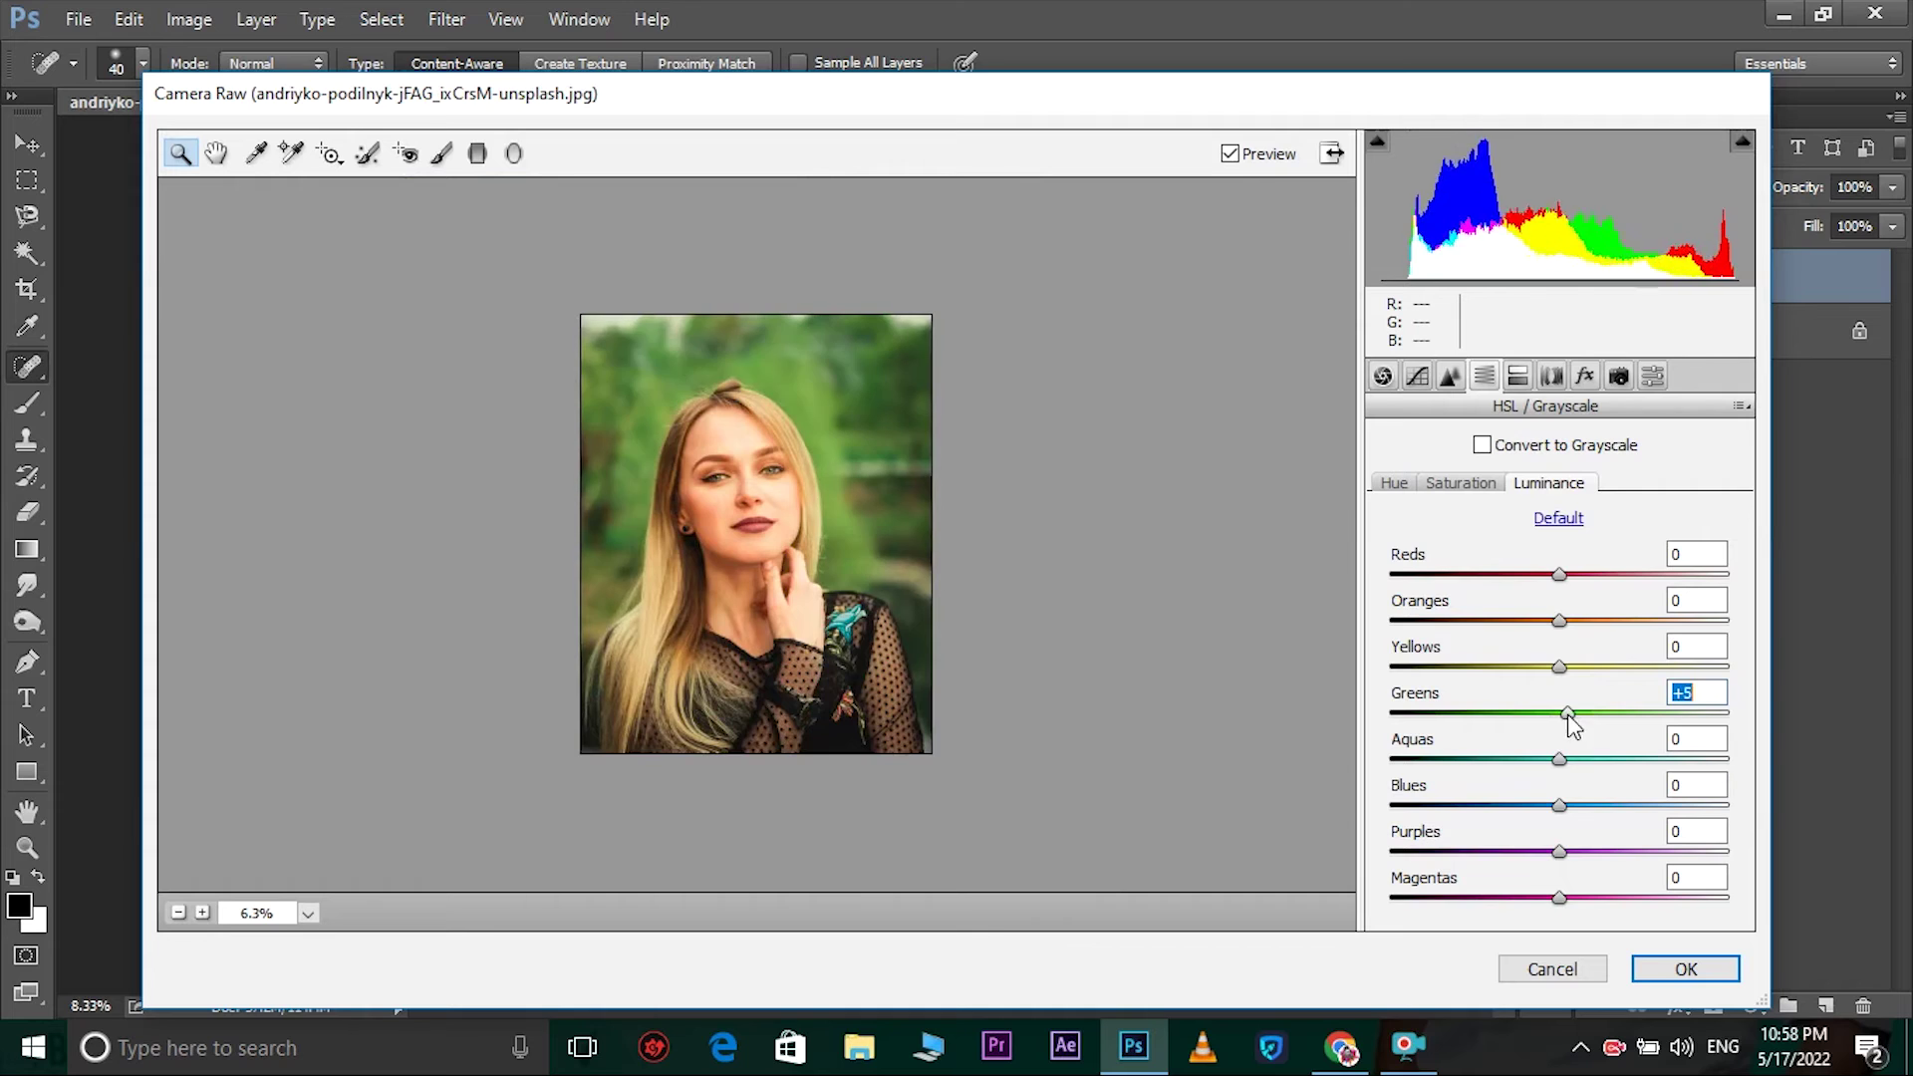
drag(1572, 721, 1575, 721)
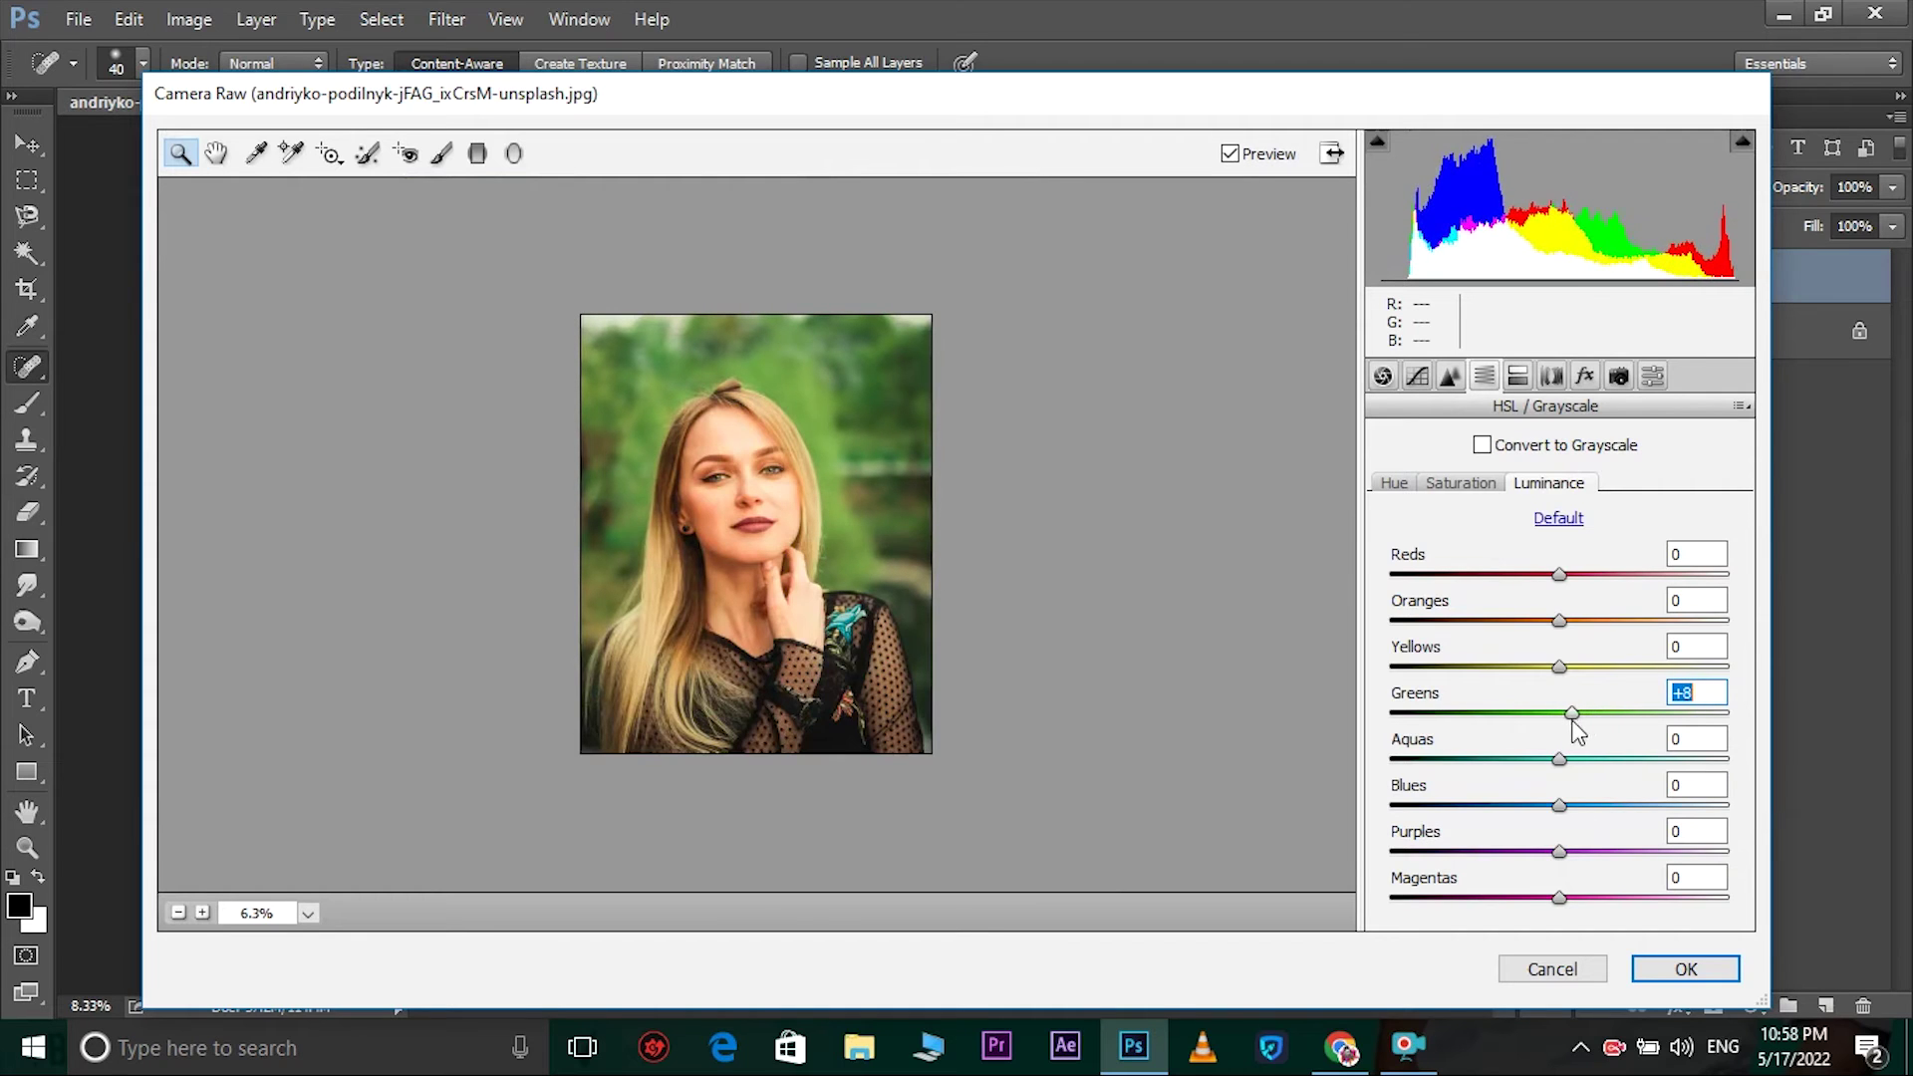
- Set Greens Saturation to -47 and Greens Hue to -32
click(1462, 488)
click(1560, 712)
mouse_move(1560, 712)
mouse_down()
mouse_move(1472, 726)
mouse_move(1623, 726)
mouse_move(1464, 734)
mouse_move(1492, 738)
mouse_up()
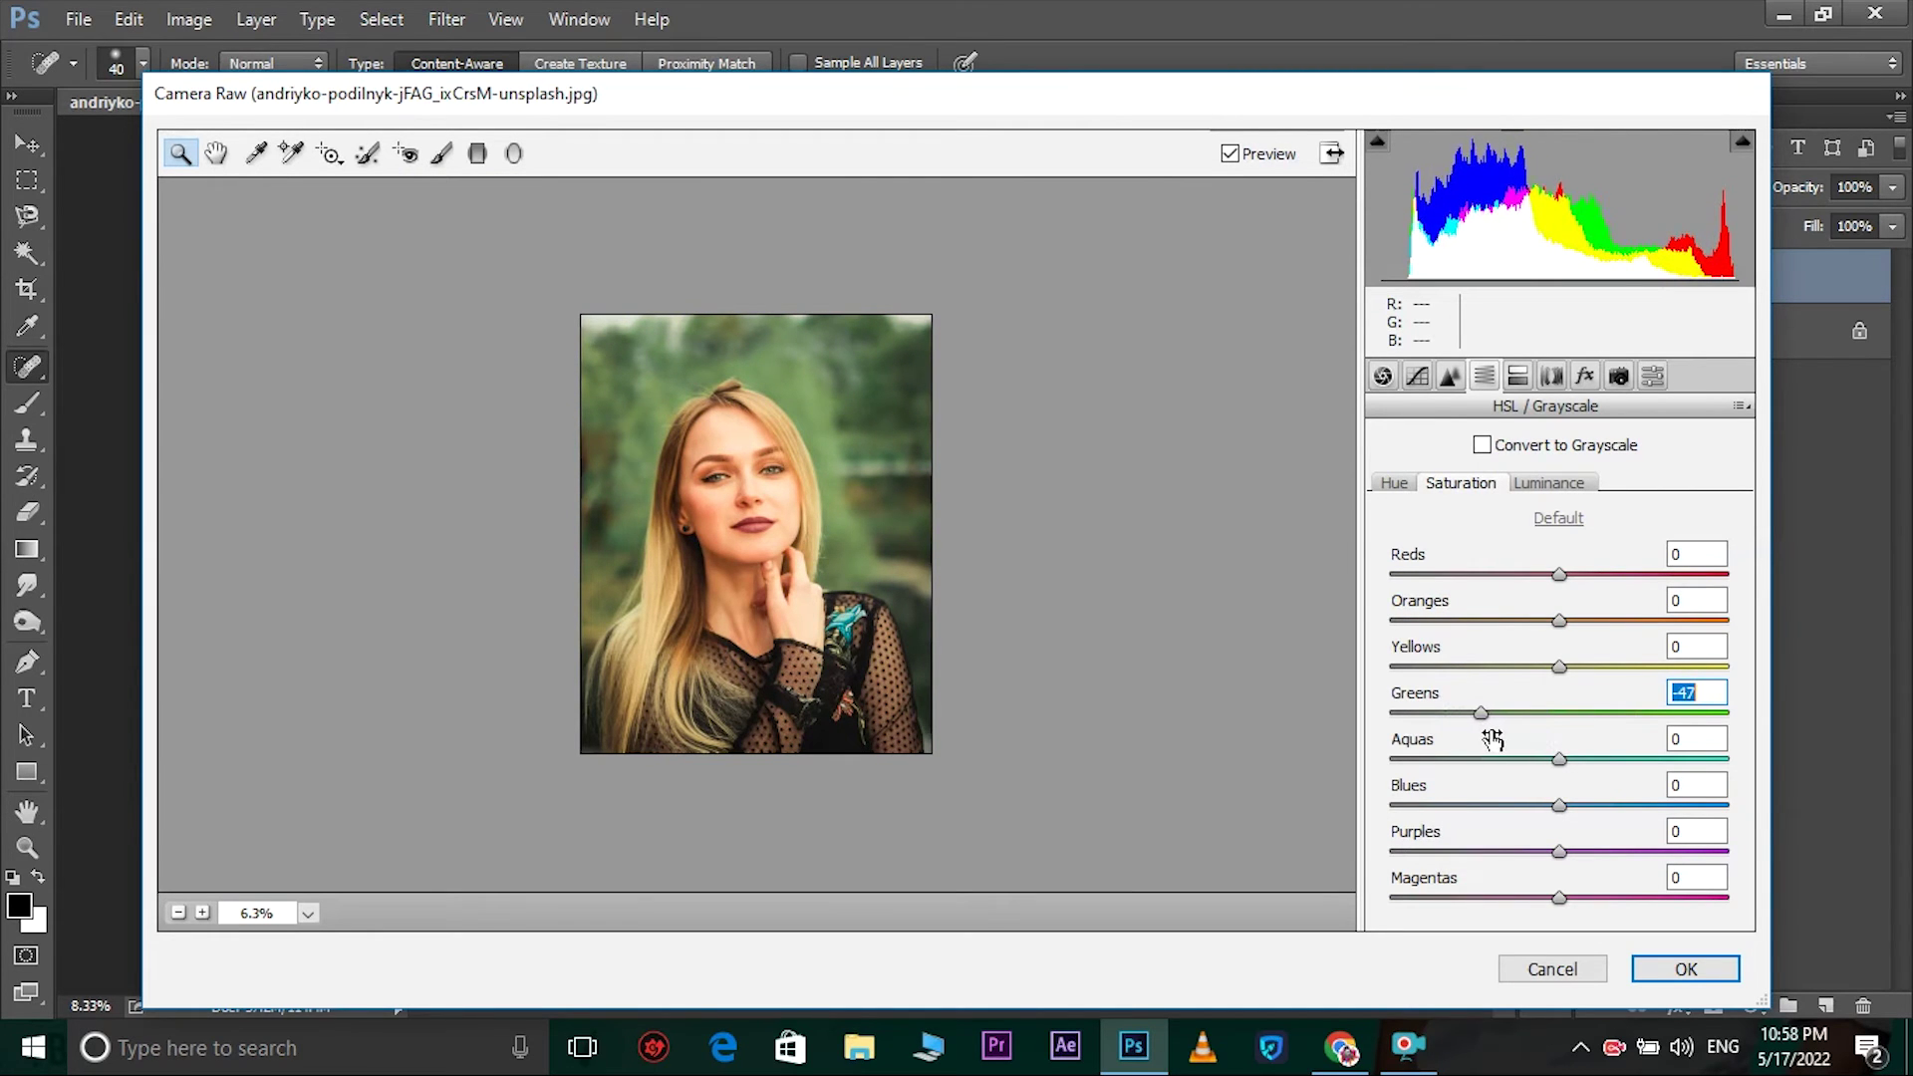
click(1396, 483)
mouse_move(1555, 712)
mouse_down()
mouse_move(1627, 714)
mouse_move(1497, 735)
mouse_move(1520, 741)
mouse_up()
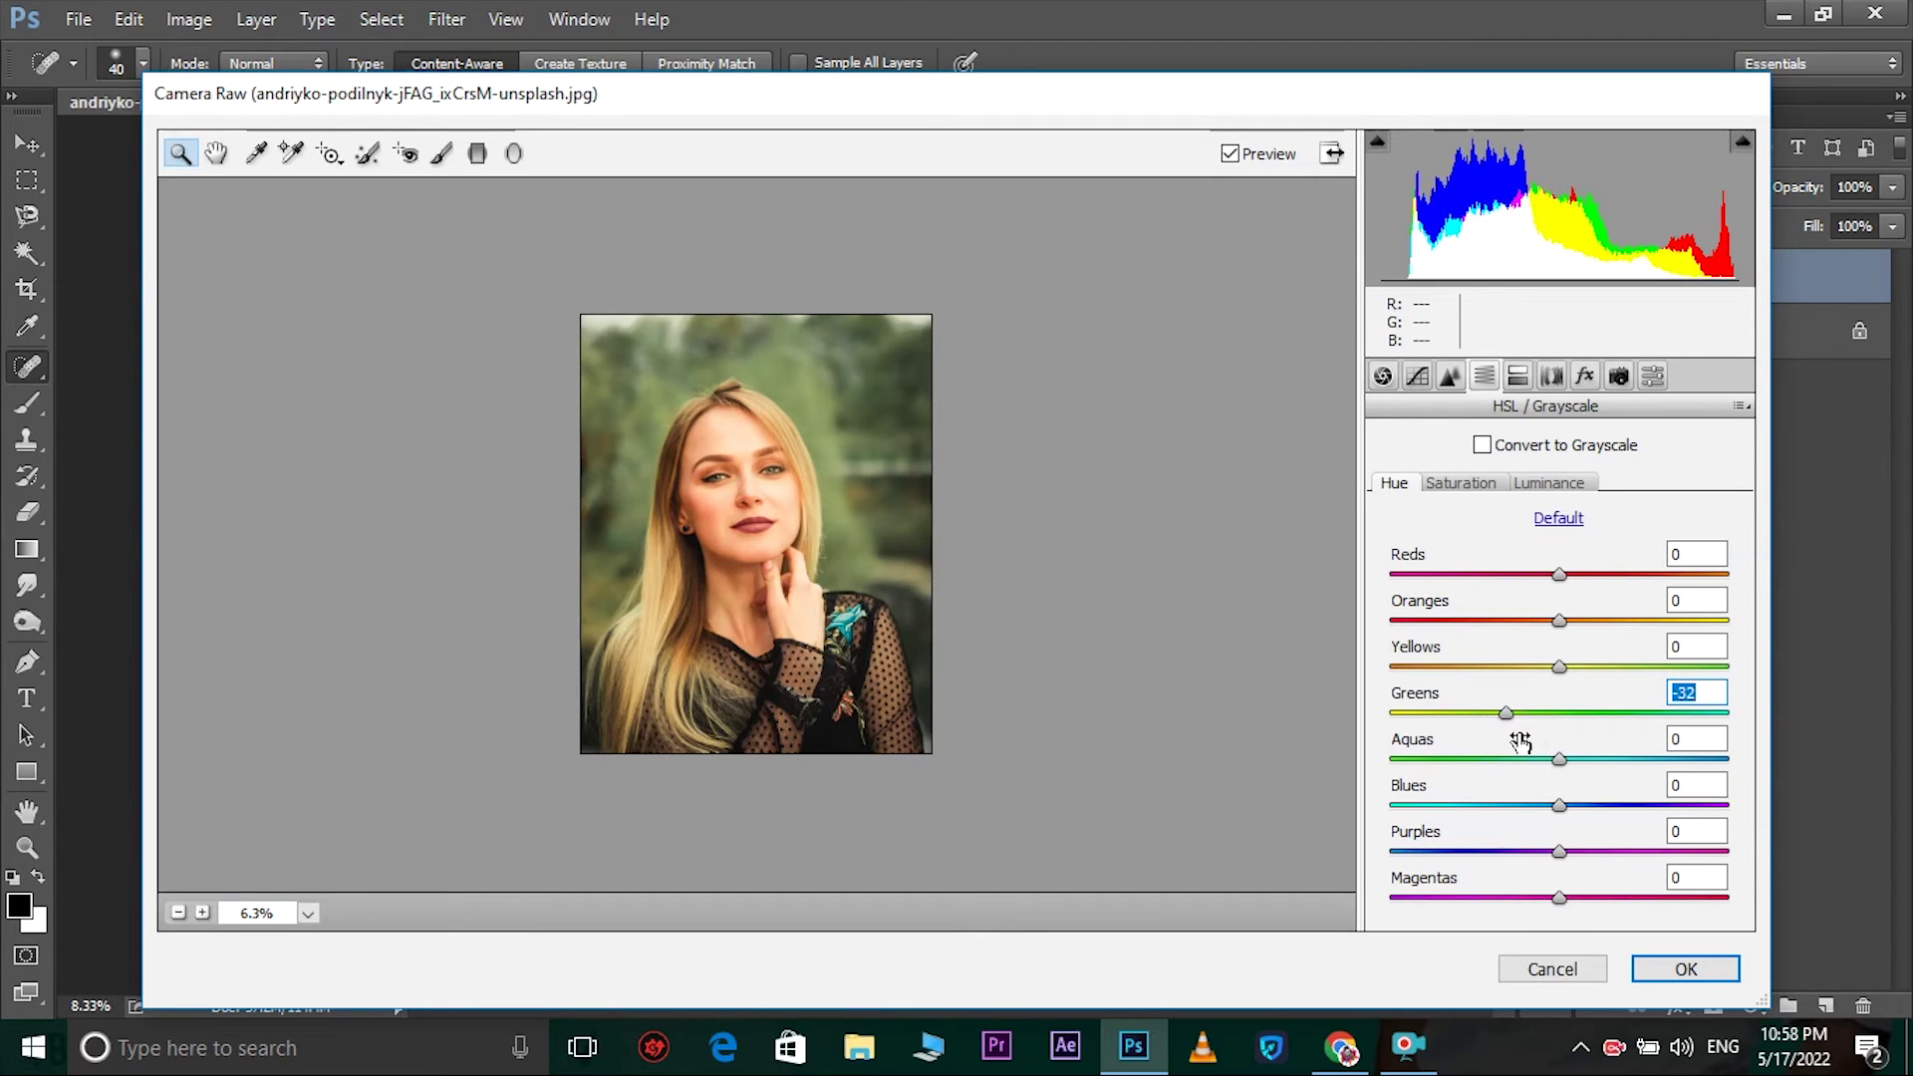
- Commit the Camera Raw adjustments to Layer 1
click(1677, 971)
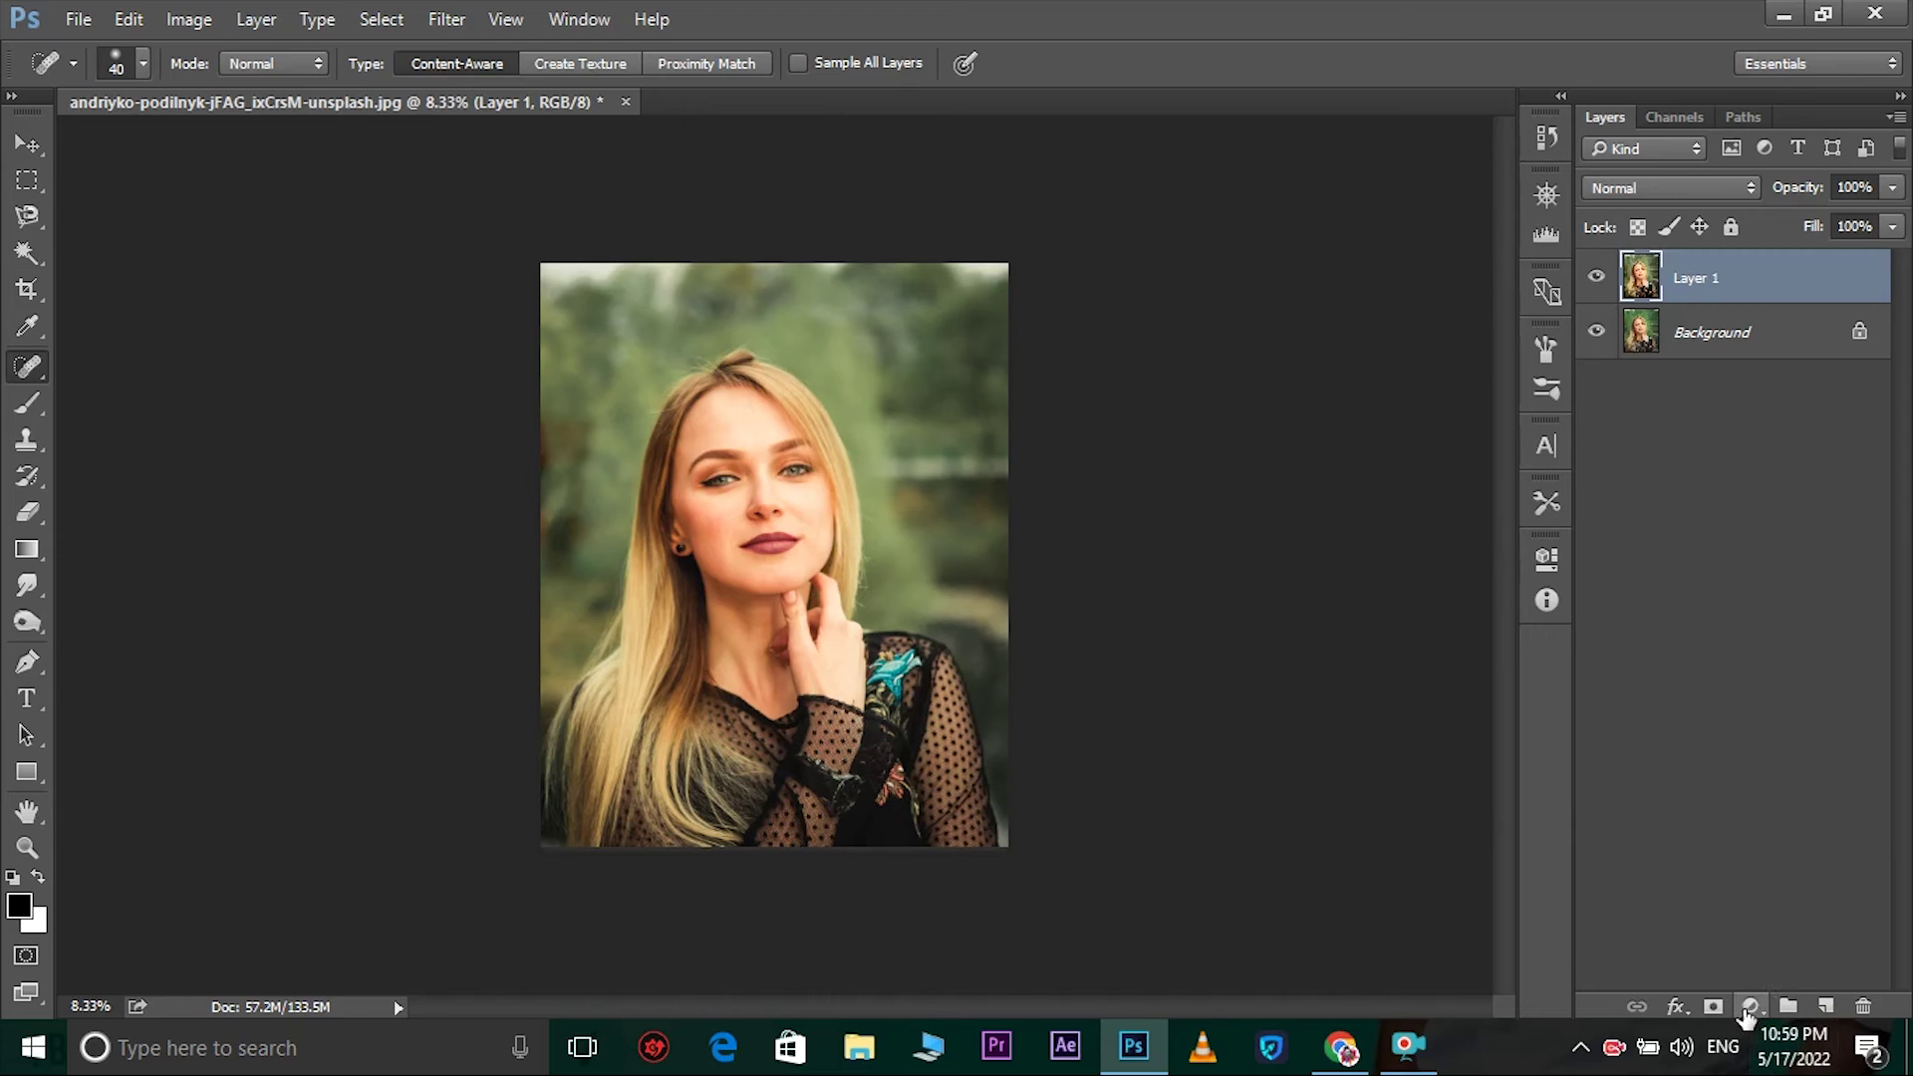
- Add a linear black-to-transparent Gradient Fill 1 layer, shifted lower on the photo
click(1749, 1008)
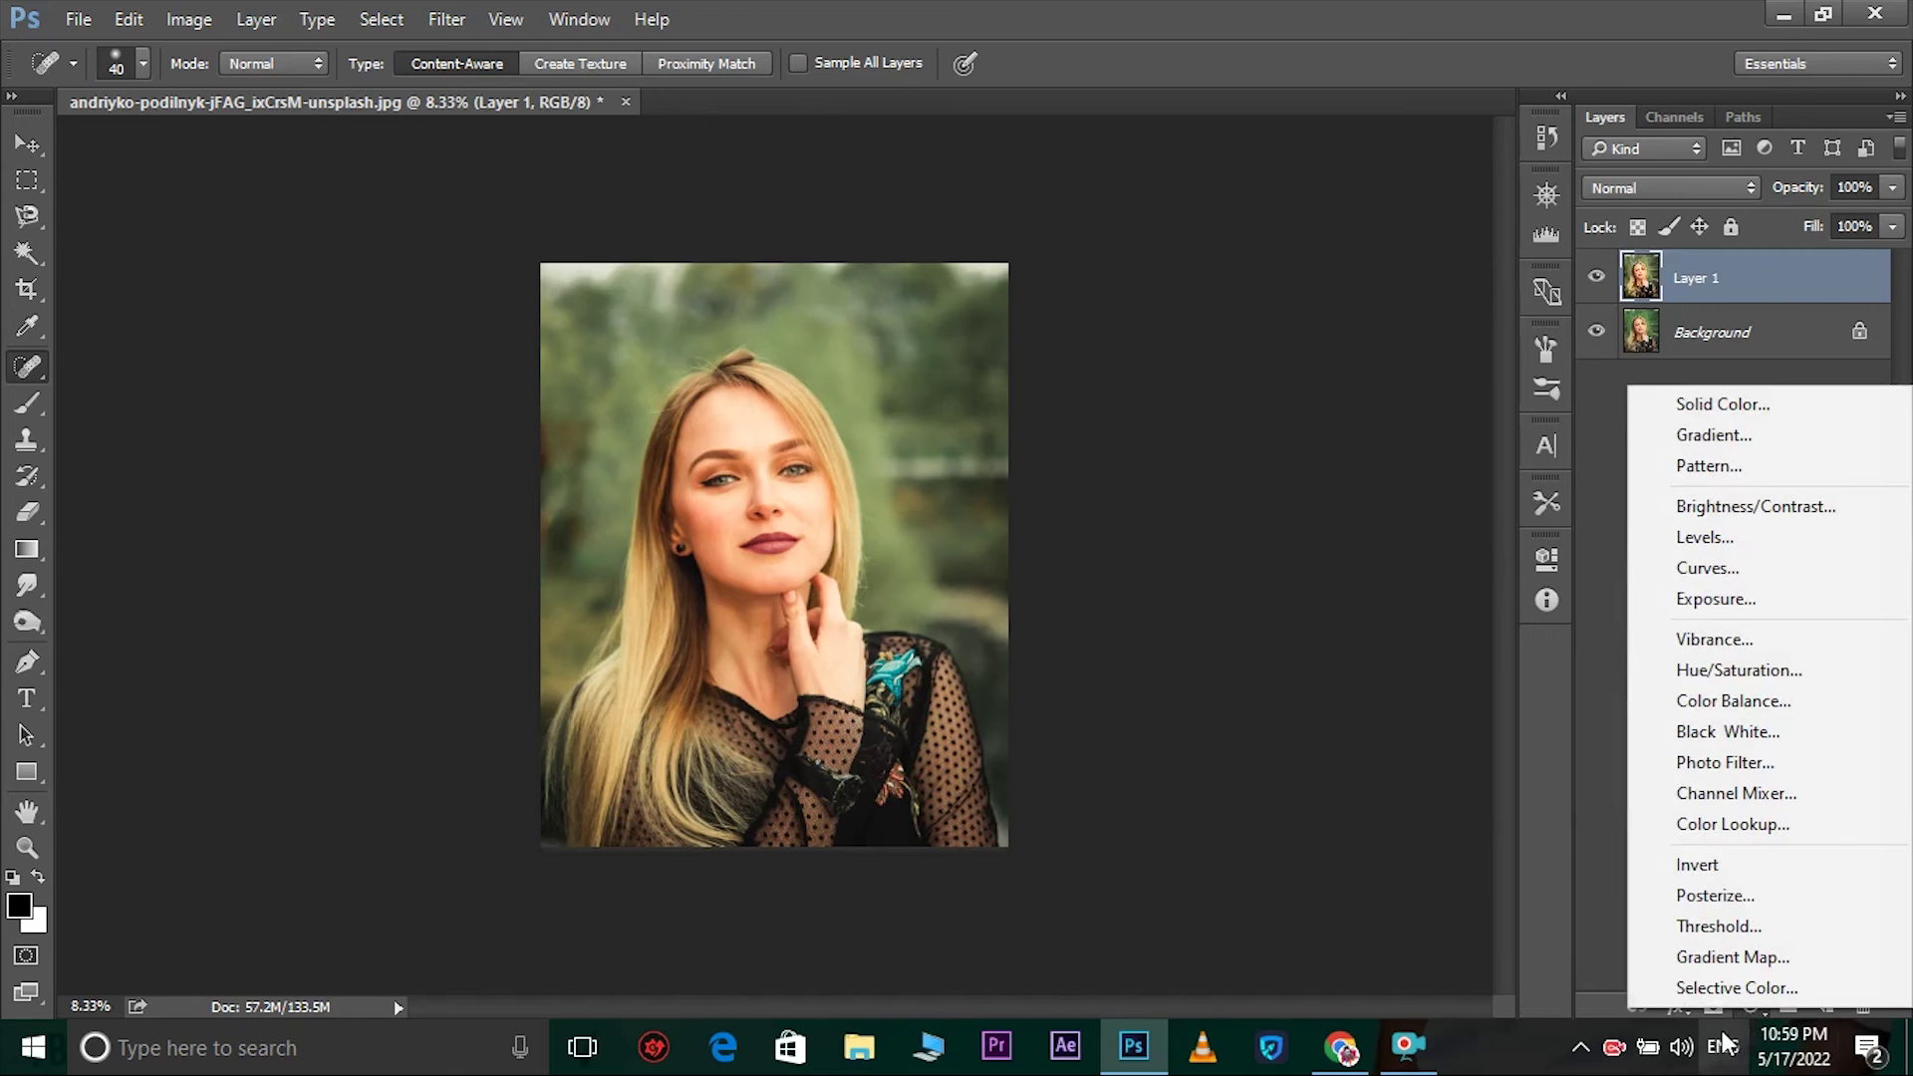
click(1687, 435)
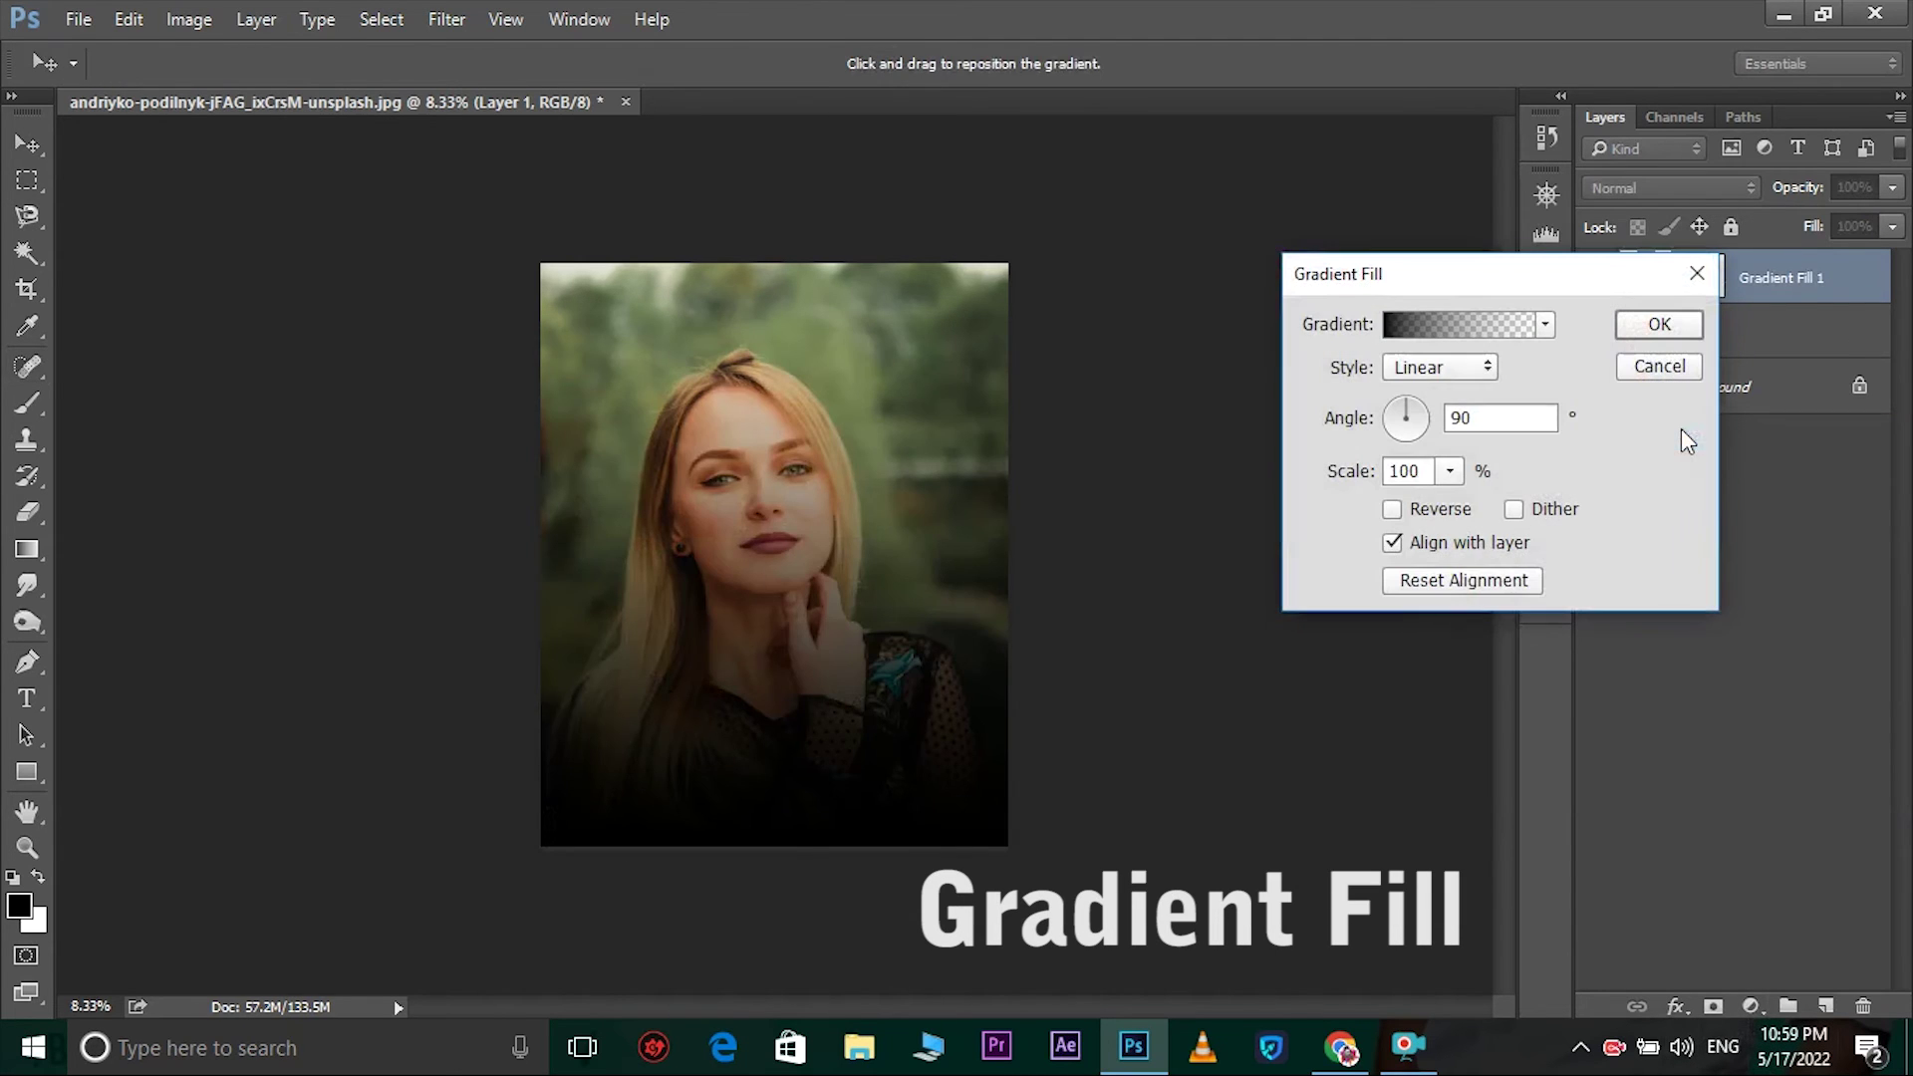
drag(901, 652, 877, 885)
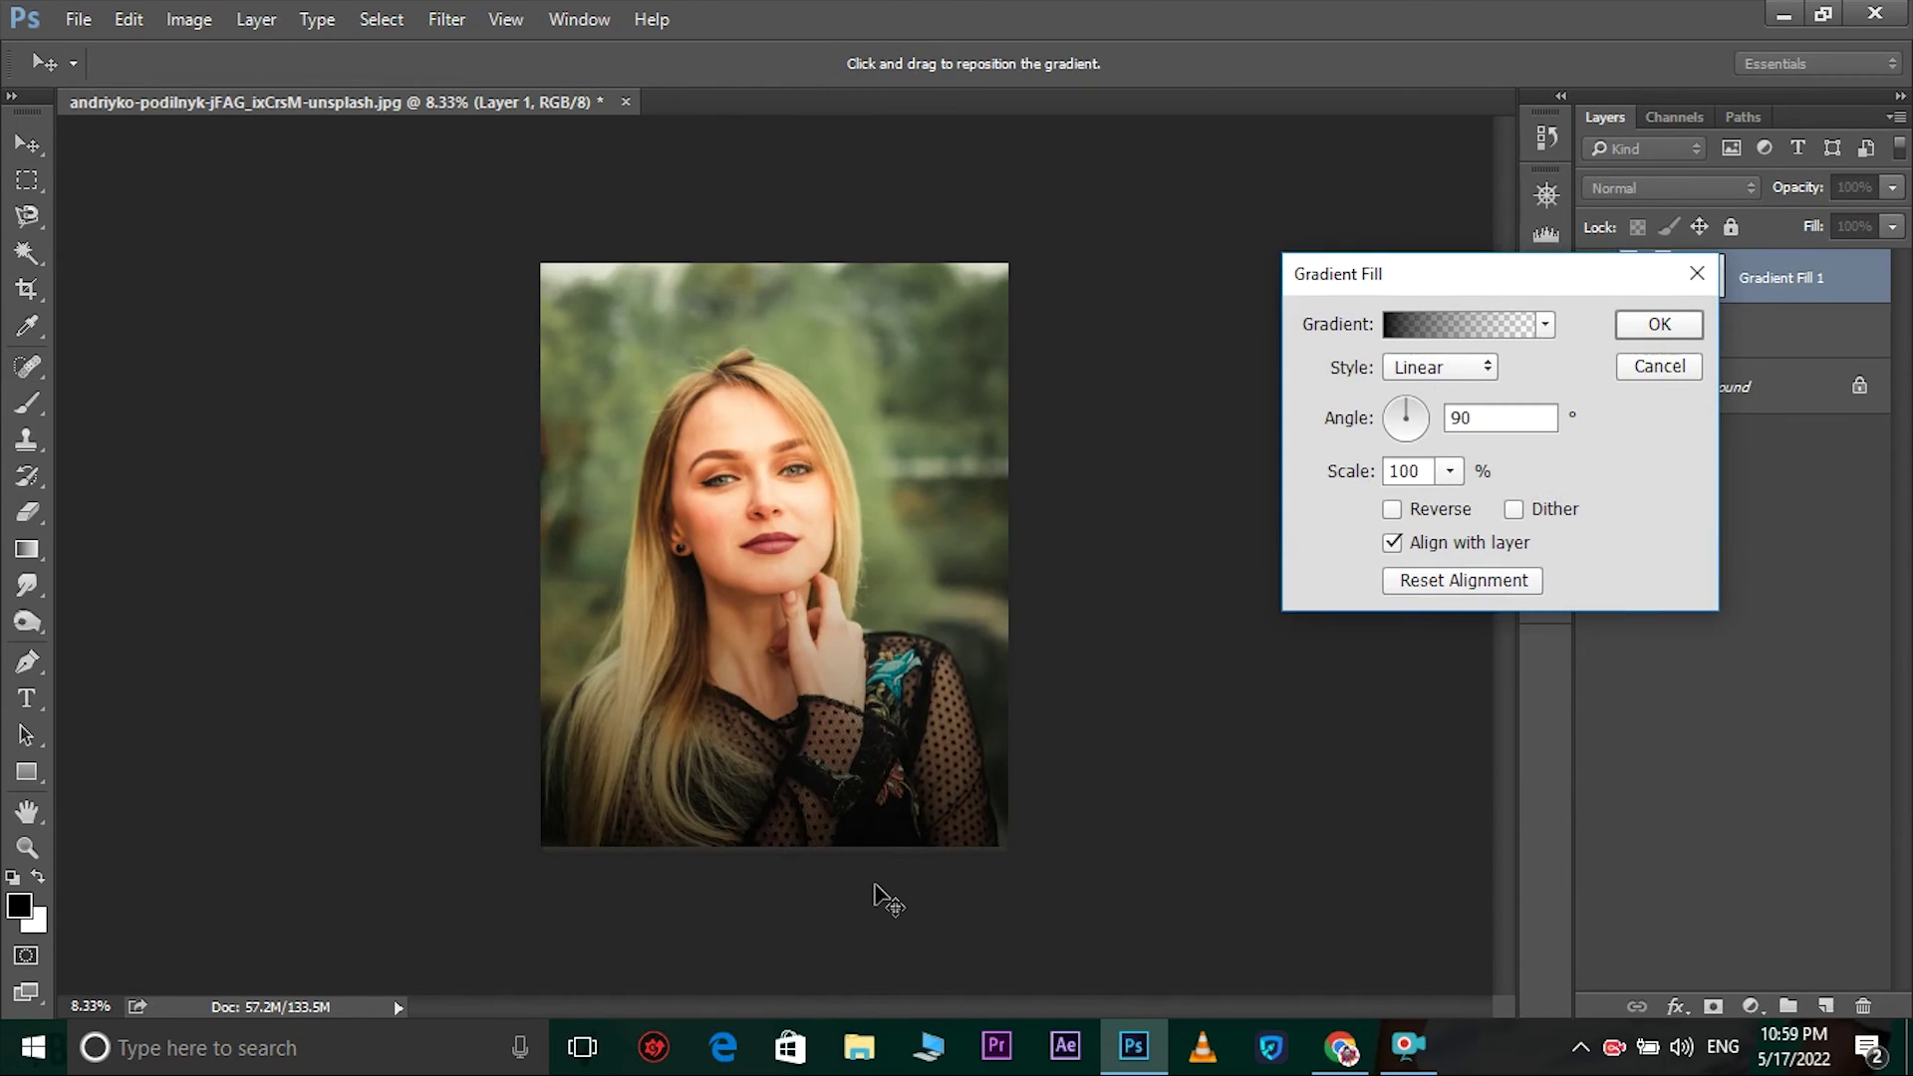
click(1660, 325)
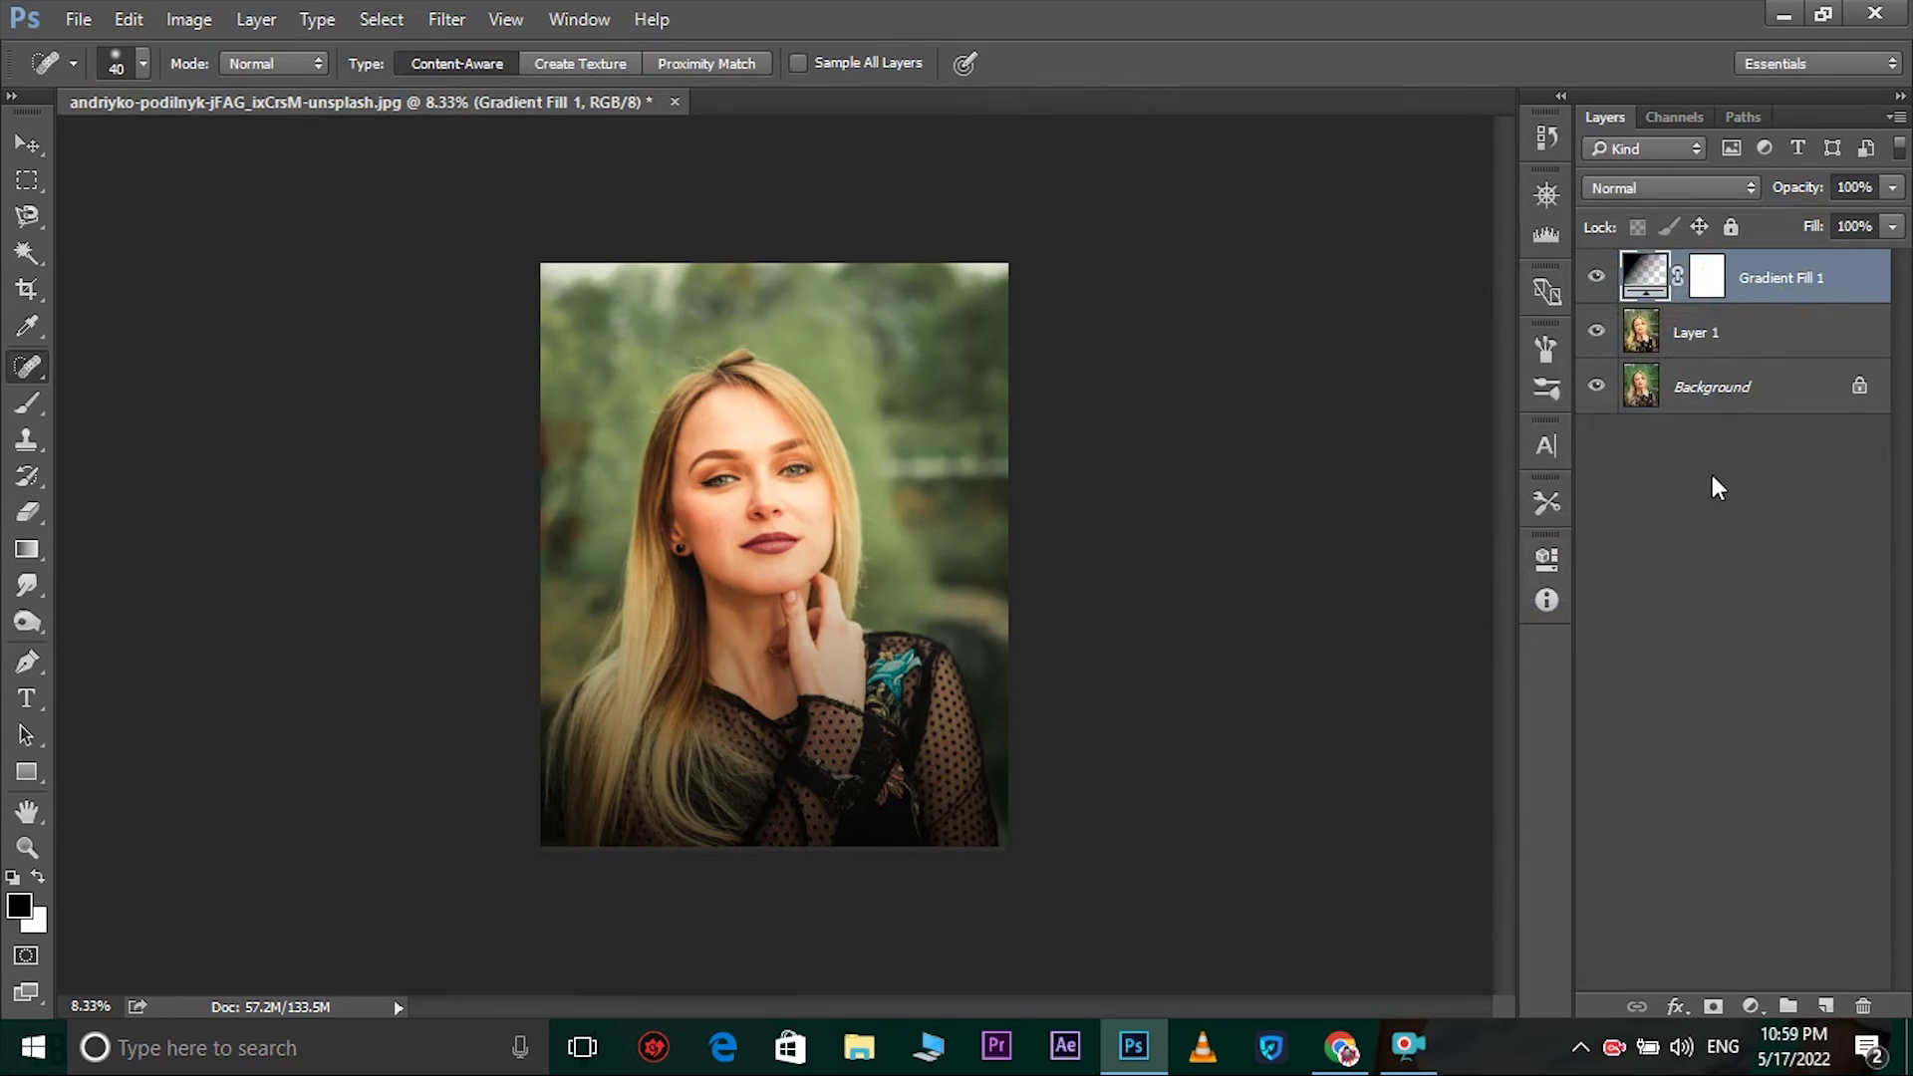
- Add a second gradient fill layer above Layer 1 with Radial style
click(1758, 349)
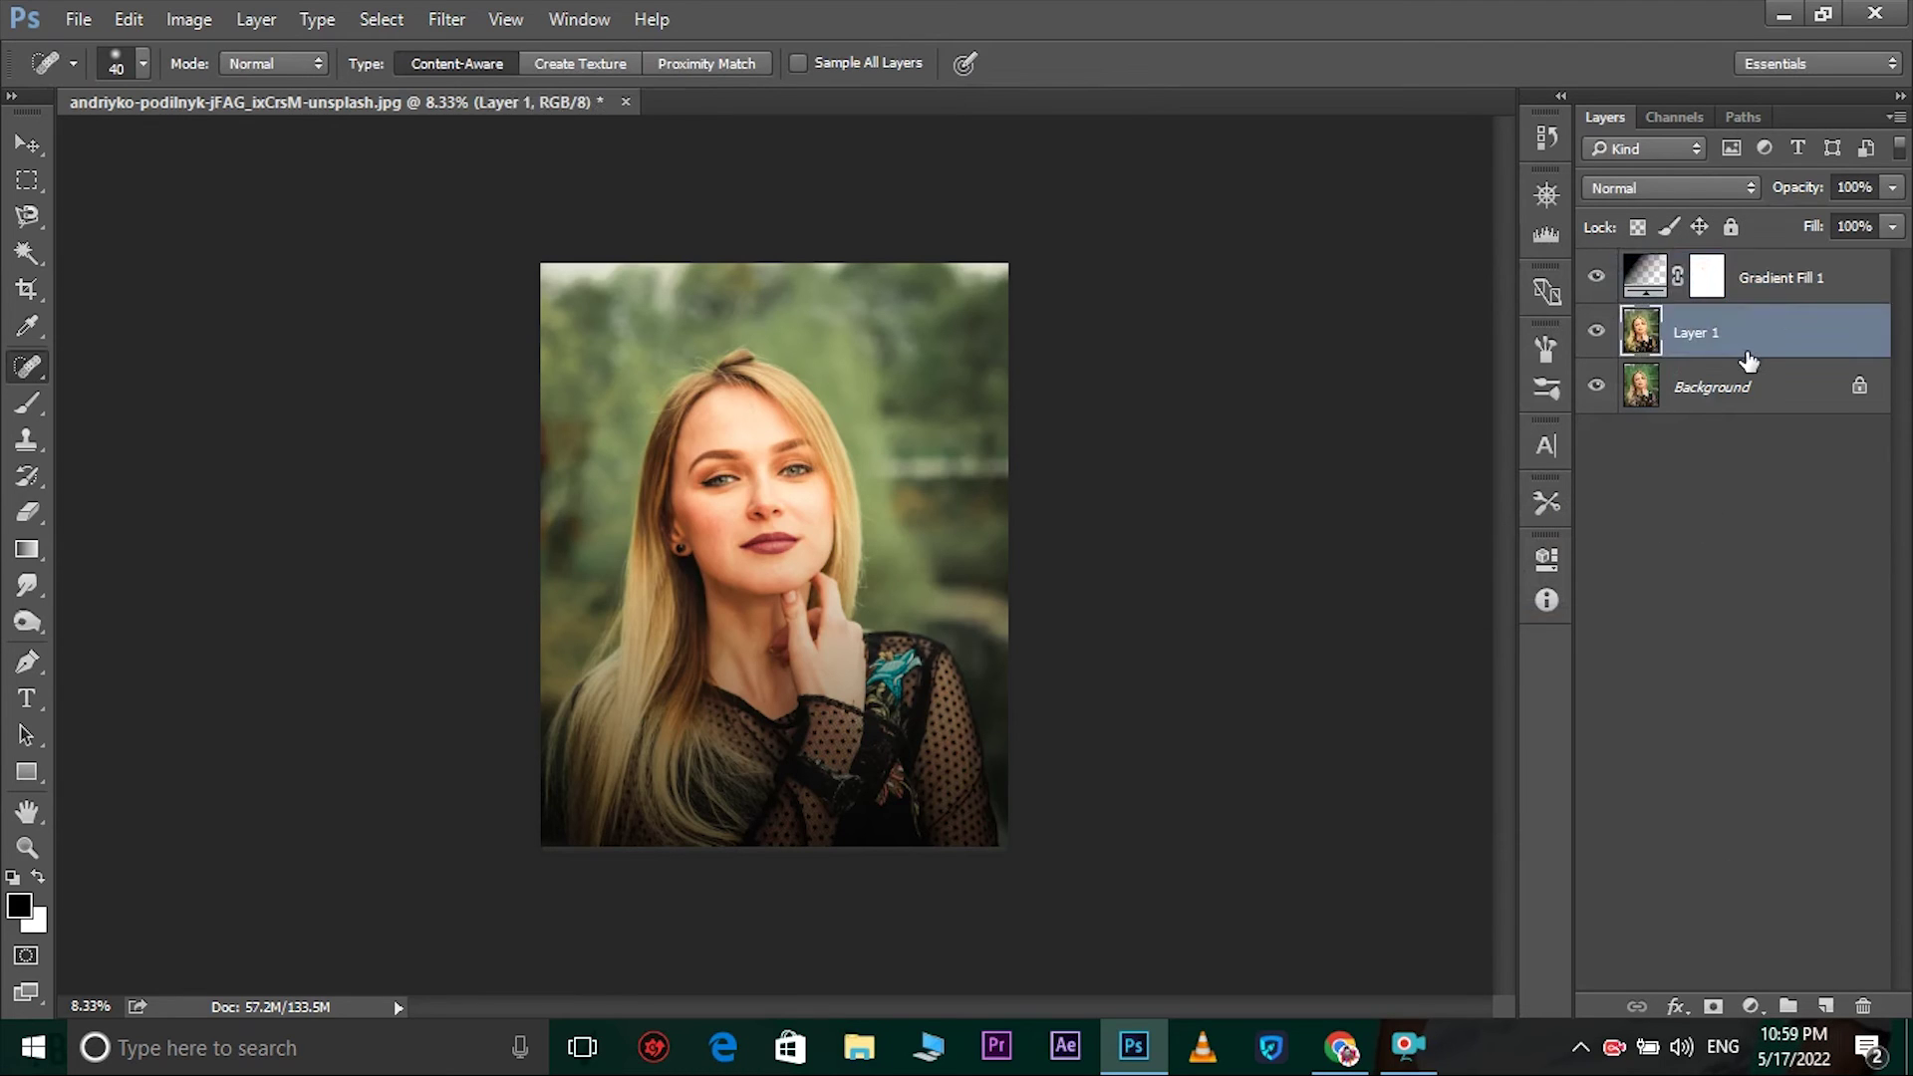
click(1751, 1006)
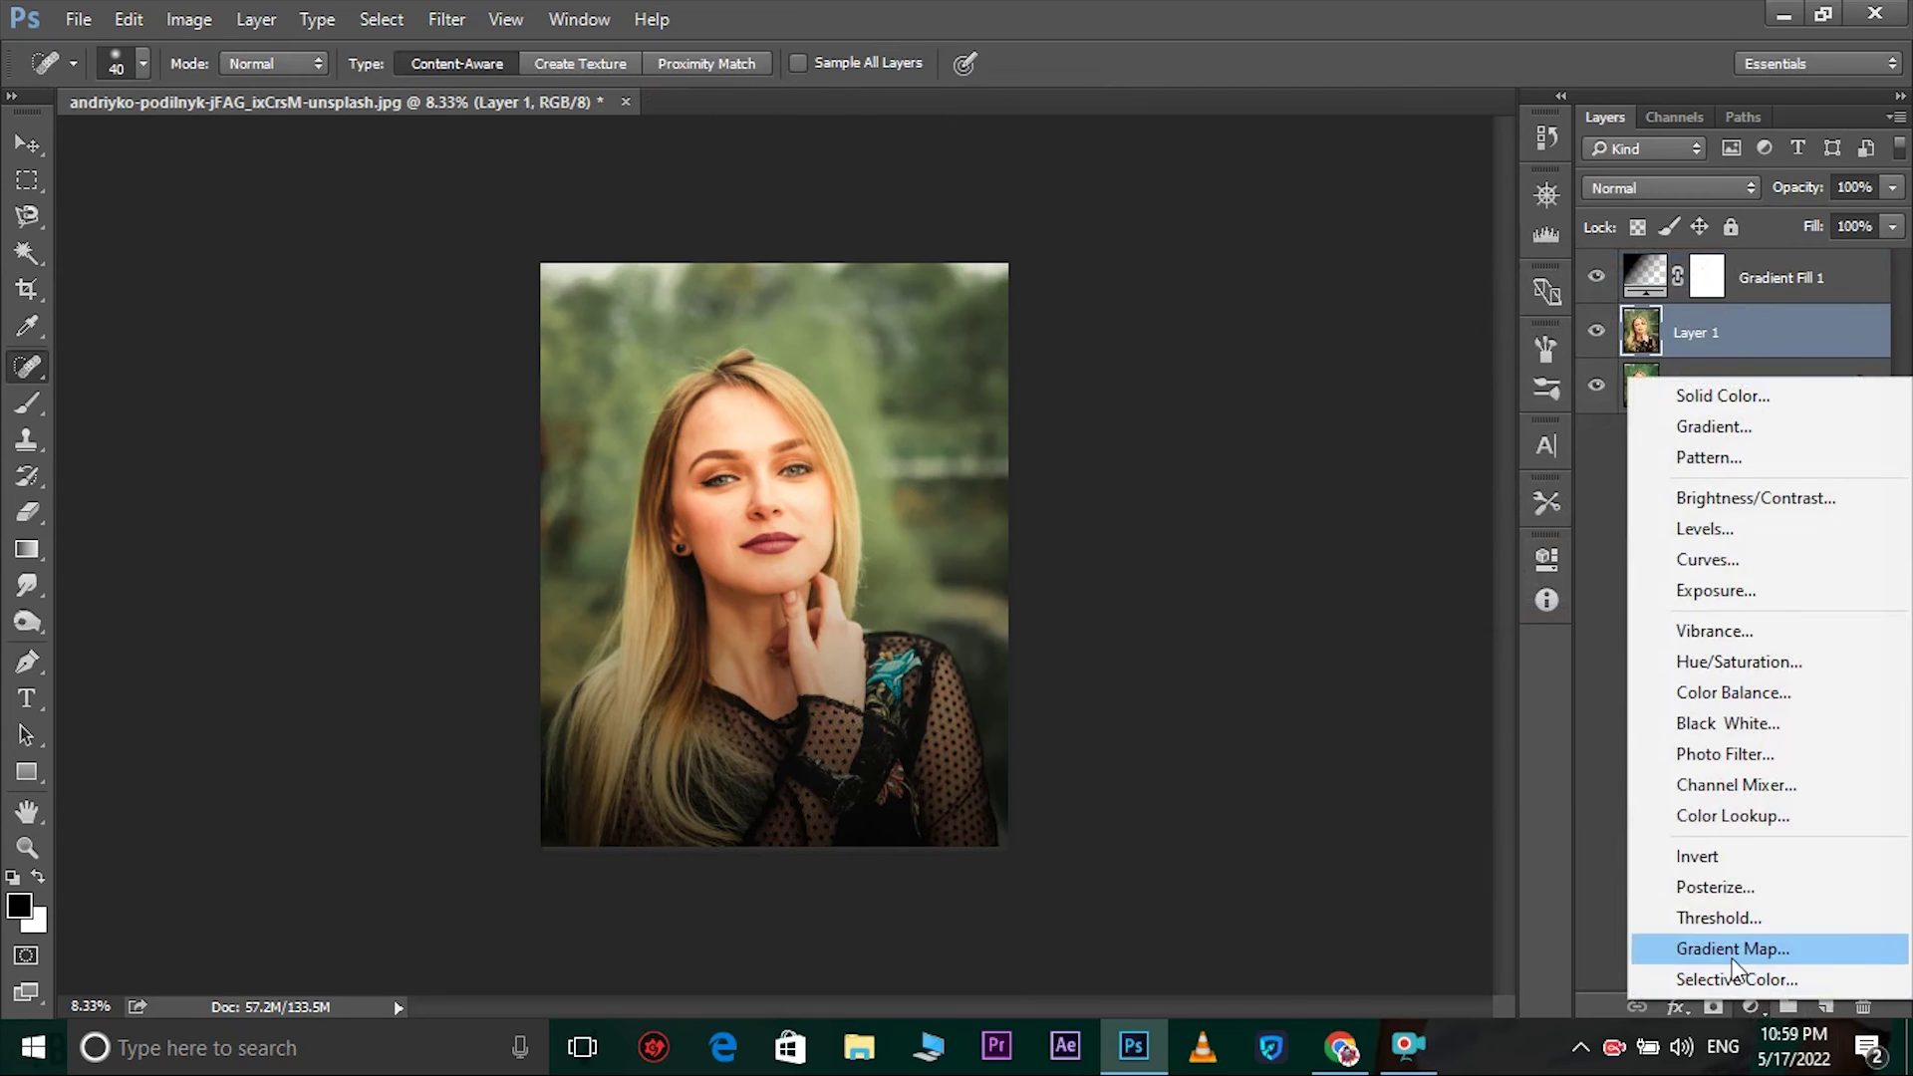
click(1734, 430)
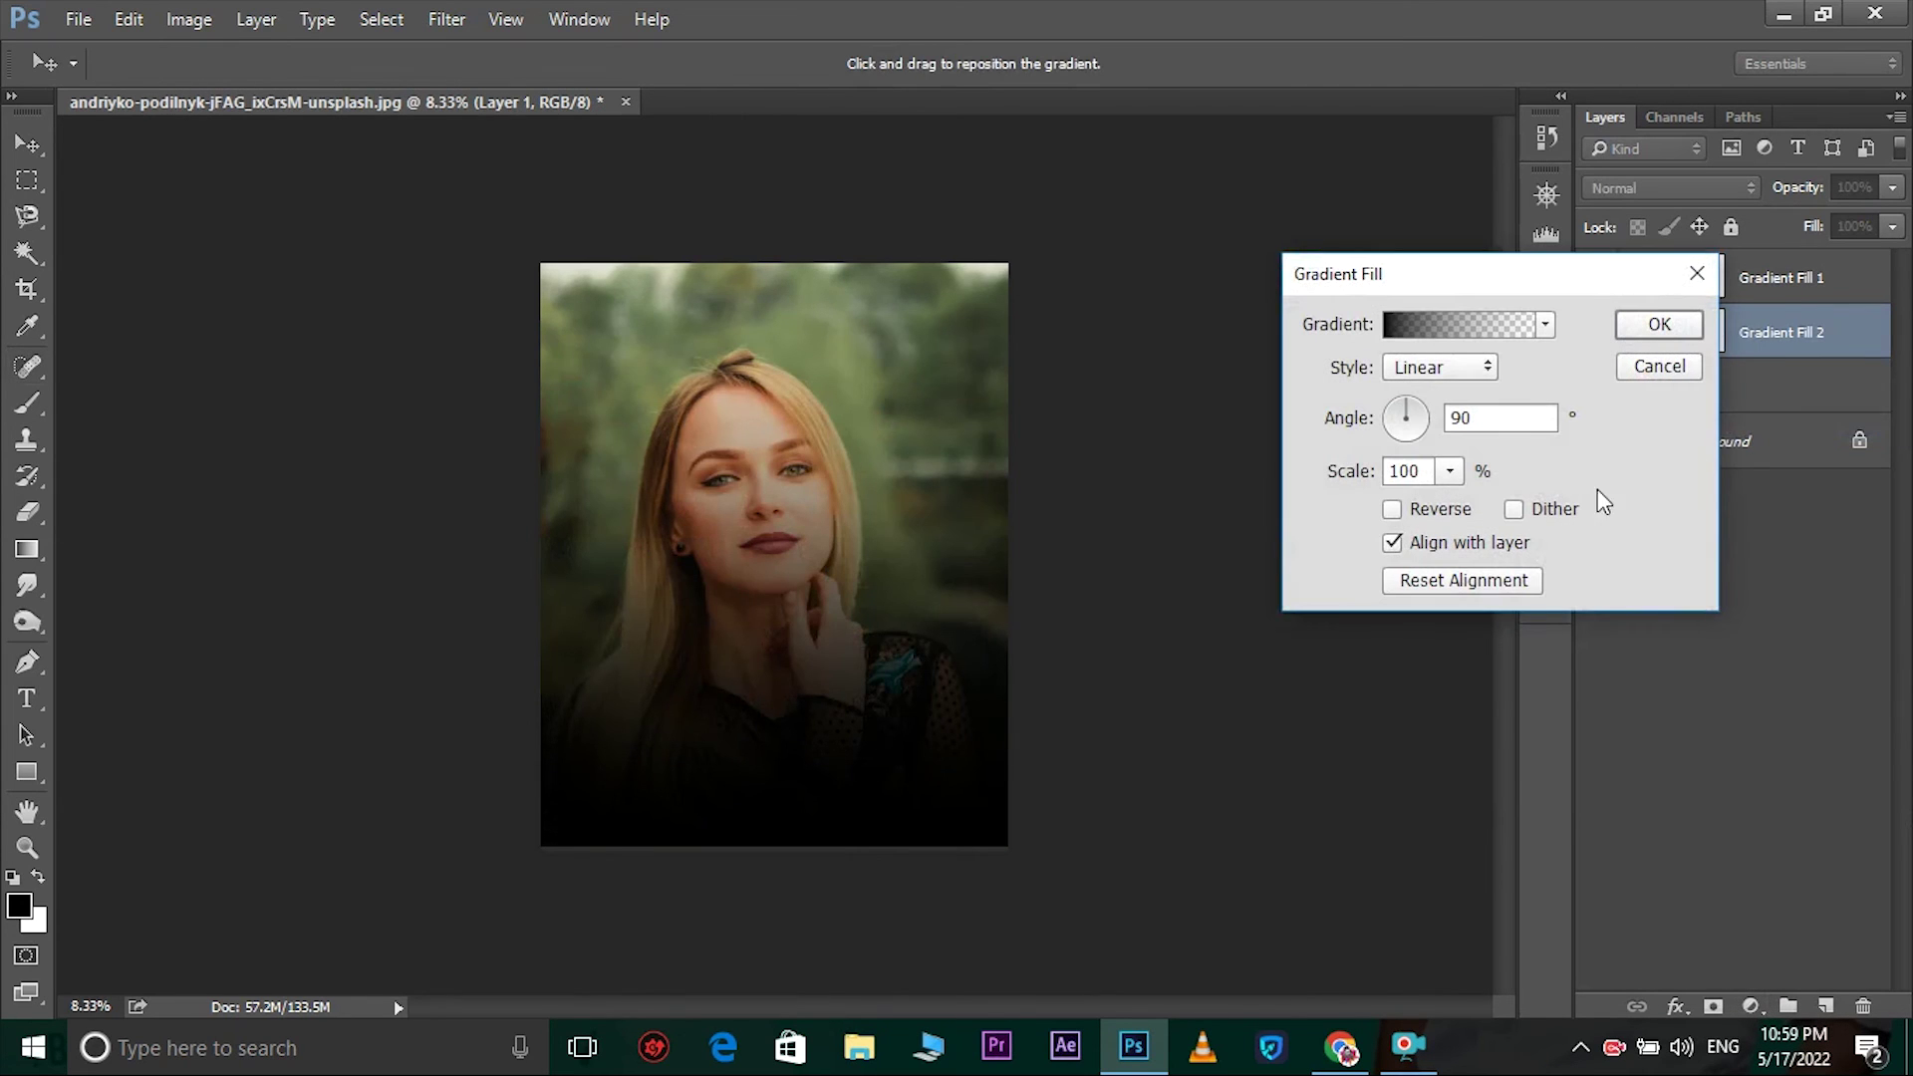
click(1434, 367)
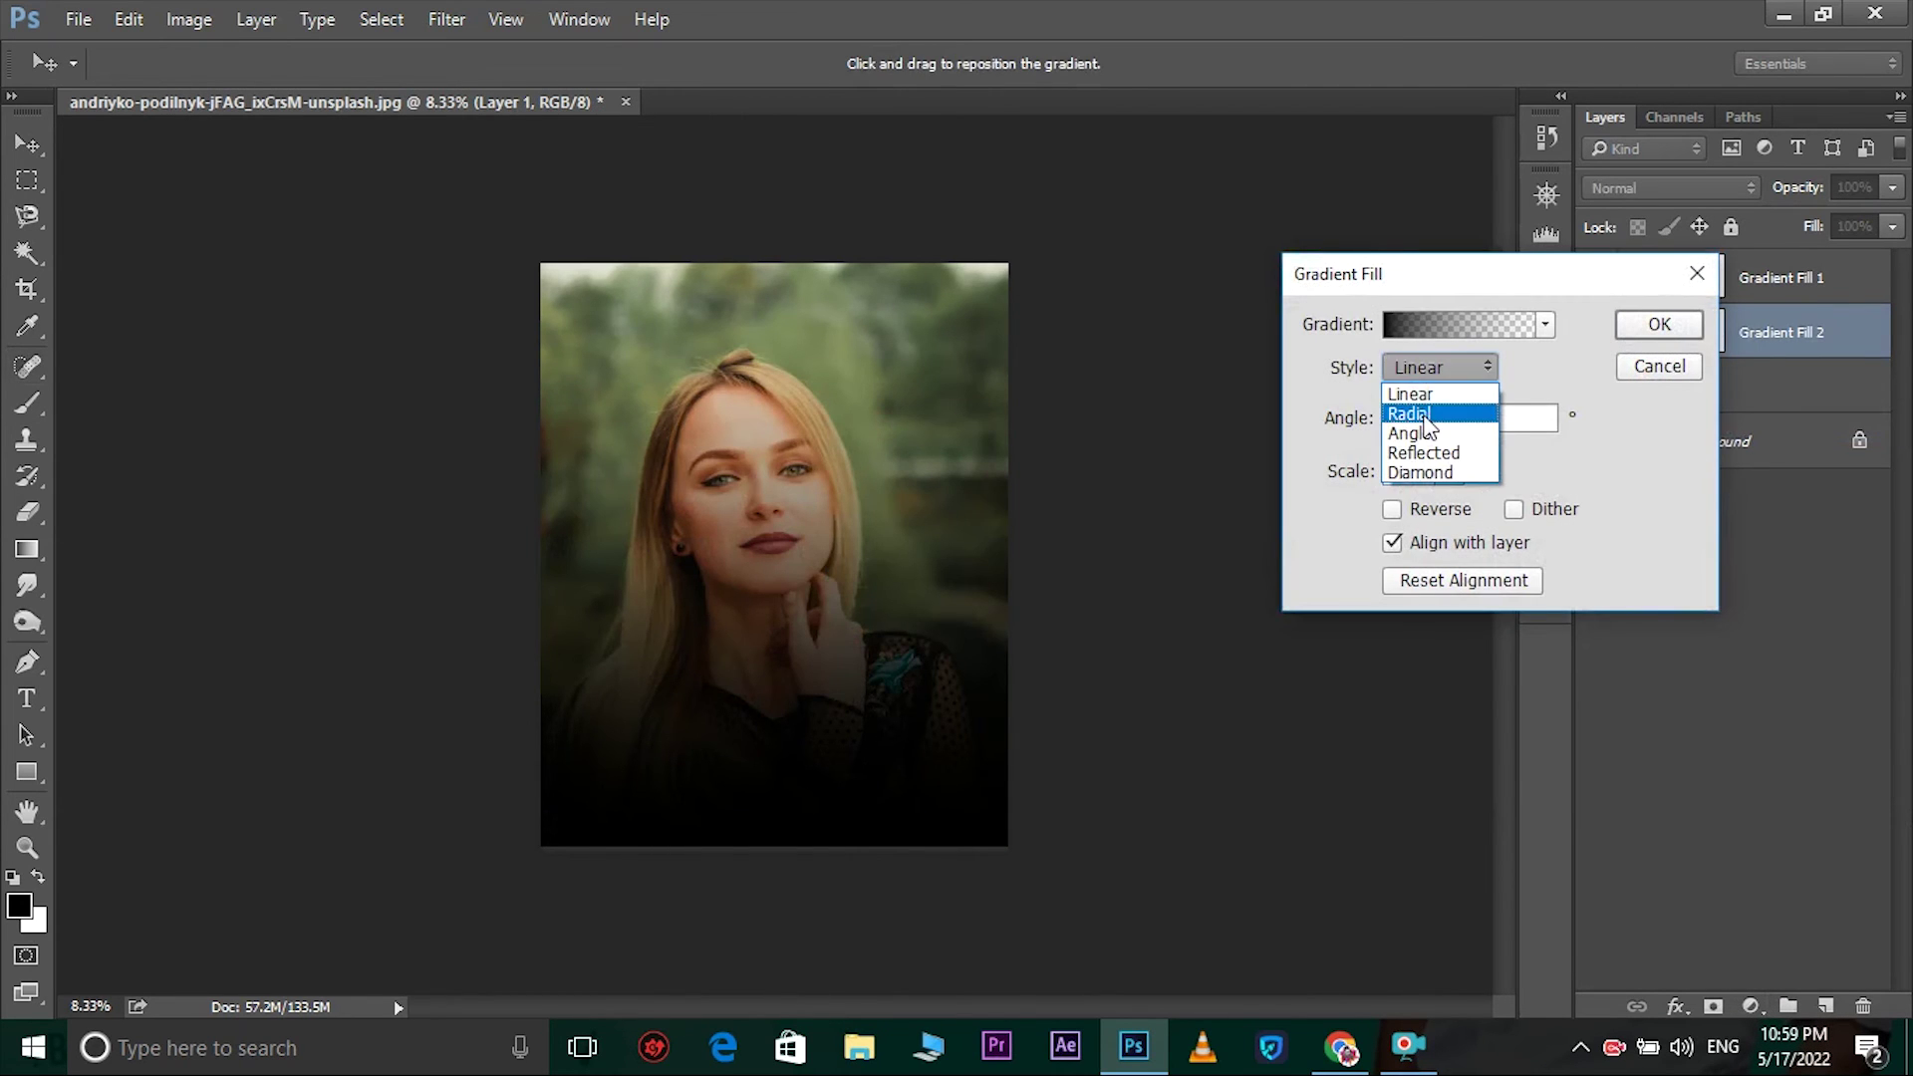
click(1434, 410)
- Set the gradient's left colour stop to white (ffffff)
click(1457, 325)
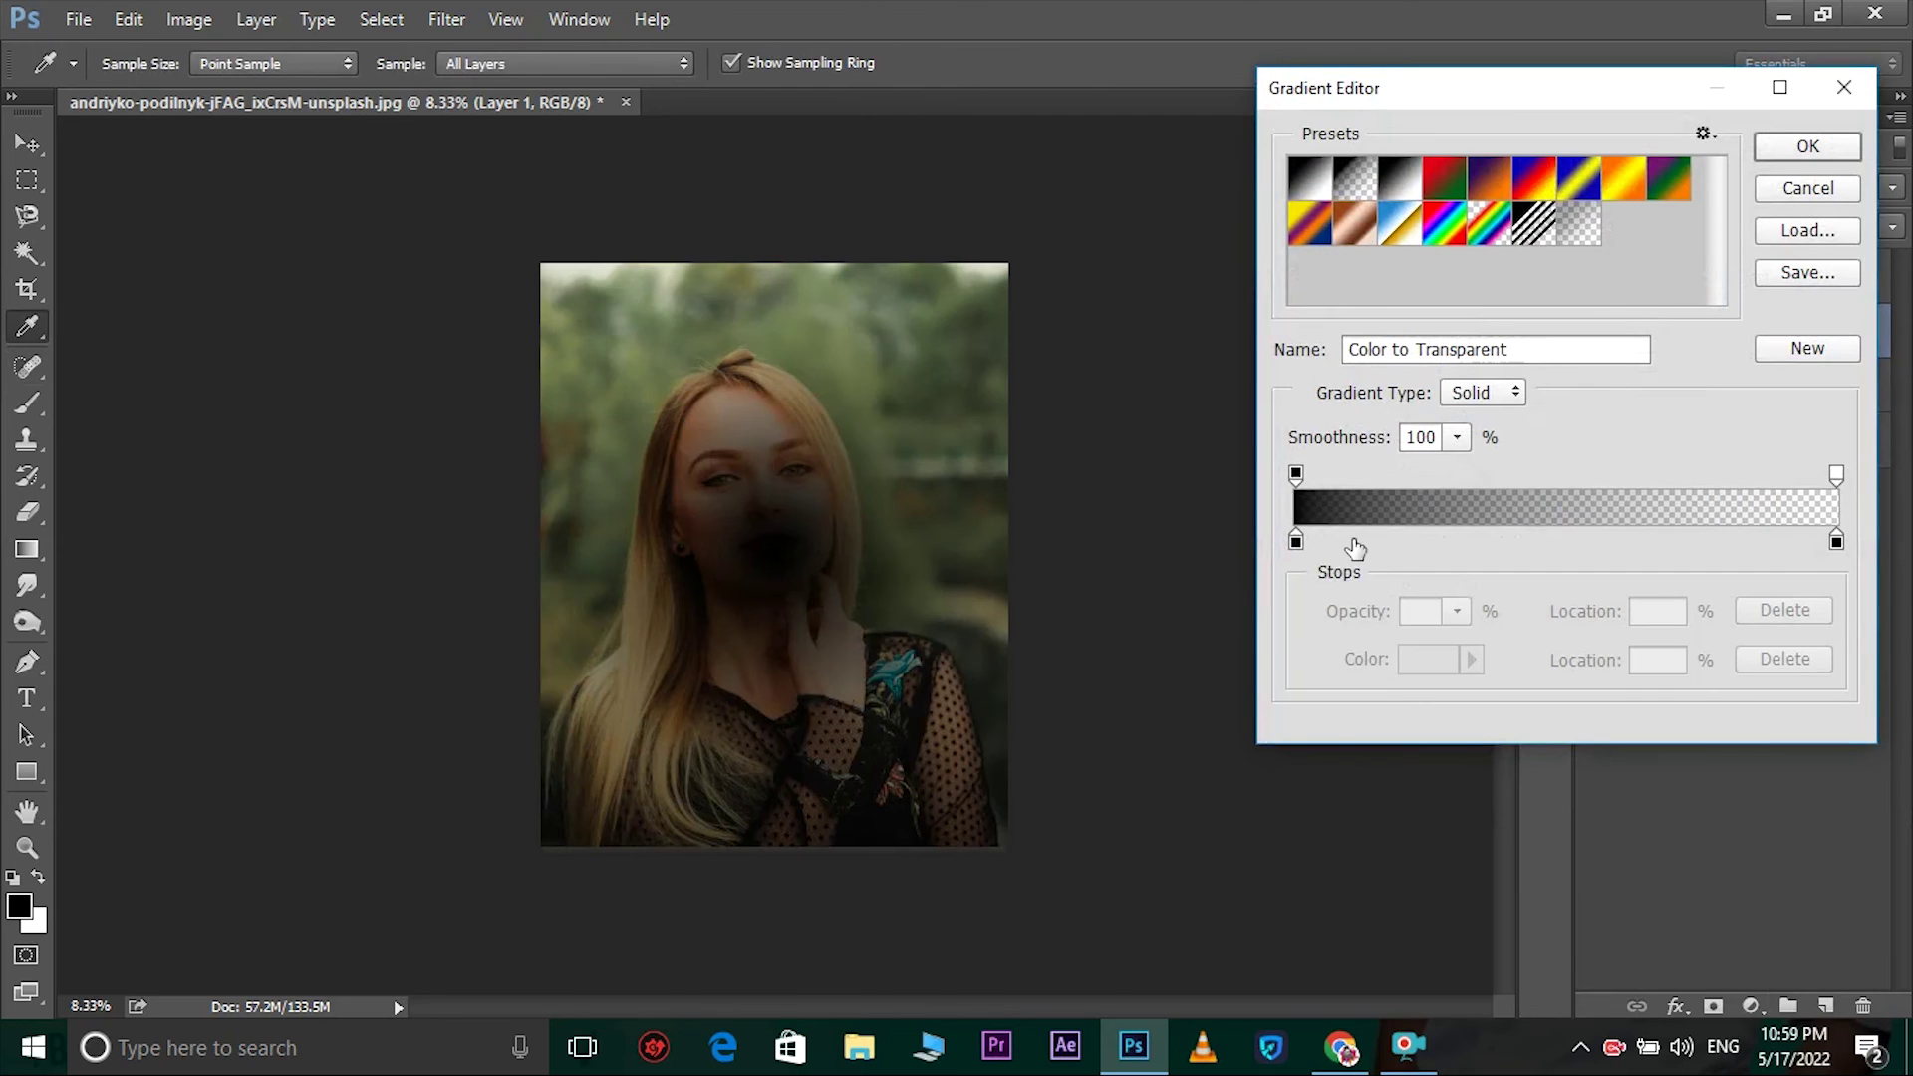
click(1295, 543)
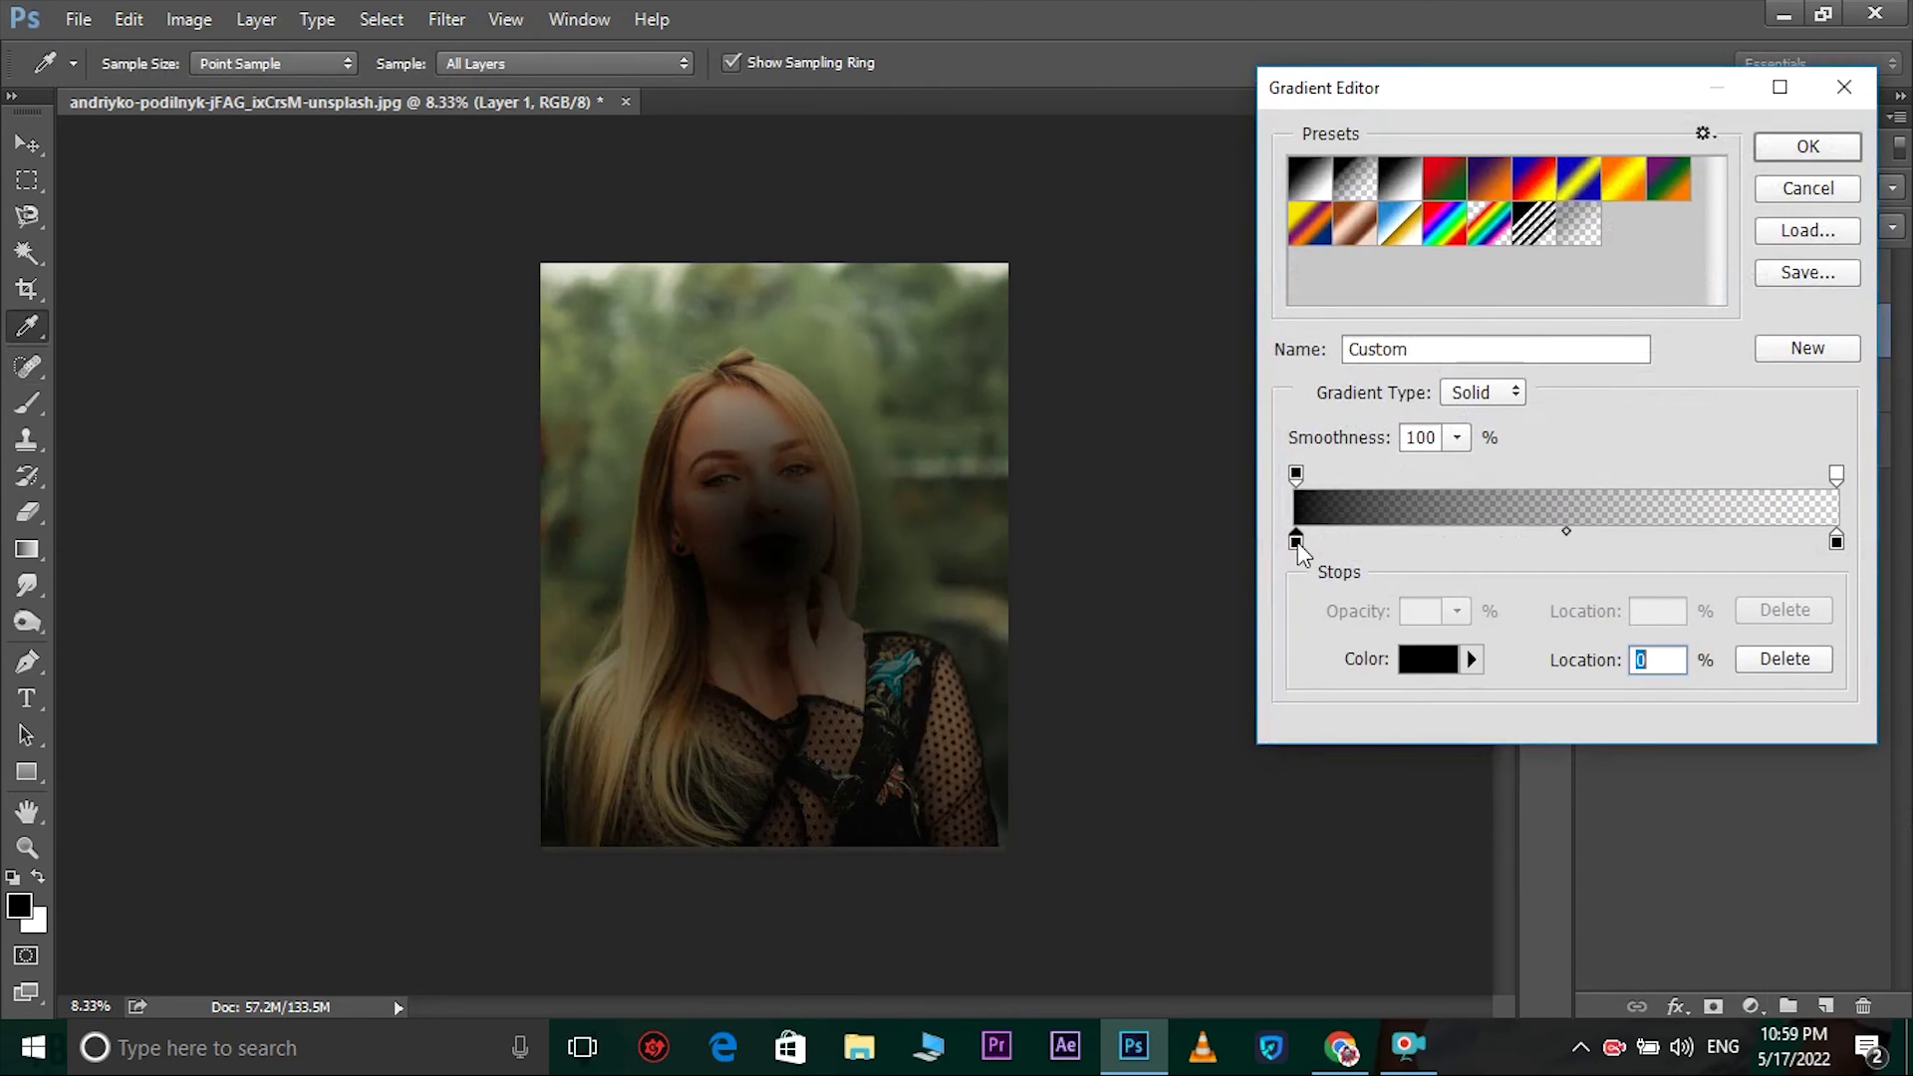
click(1430, 659)
click(1295, 500)
text(ffffff)
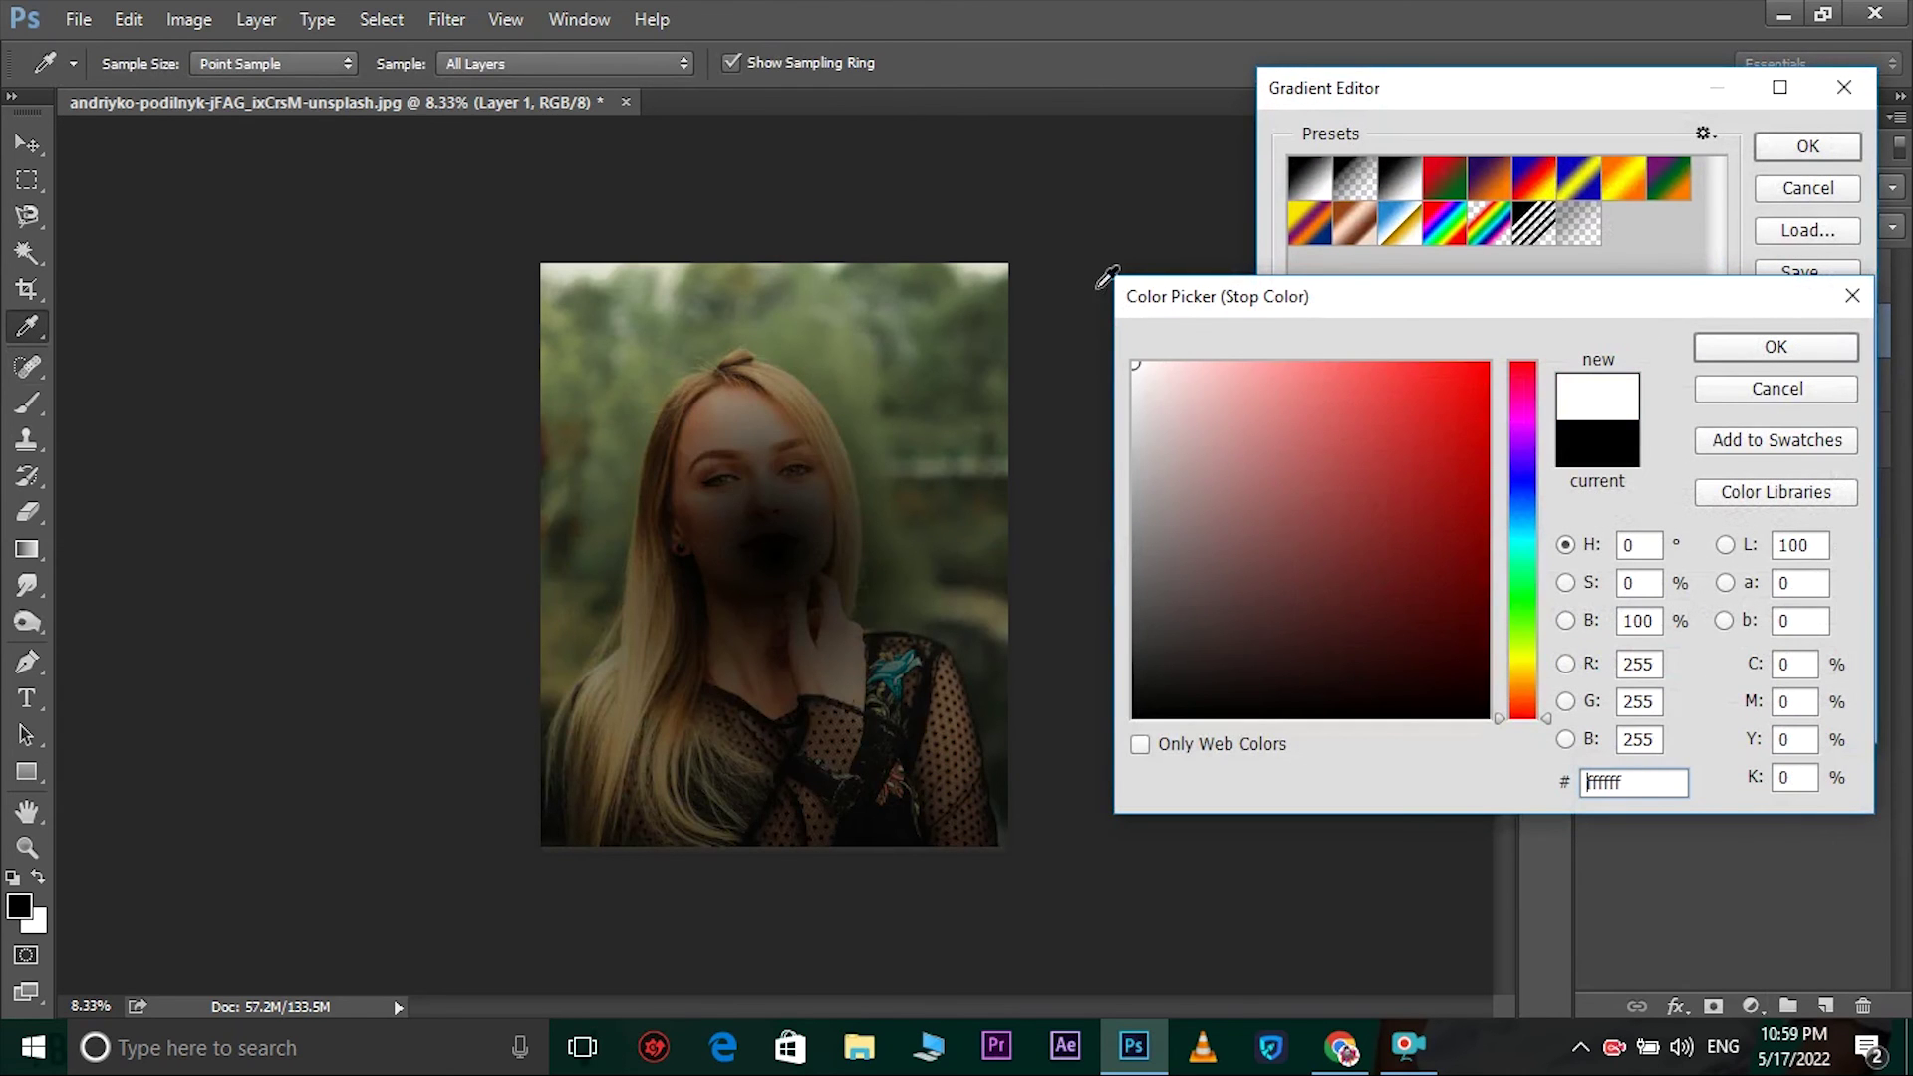
click(1755, 348)
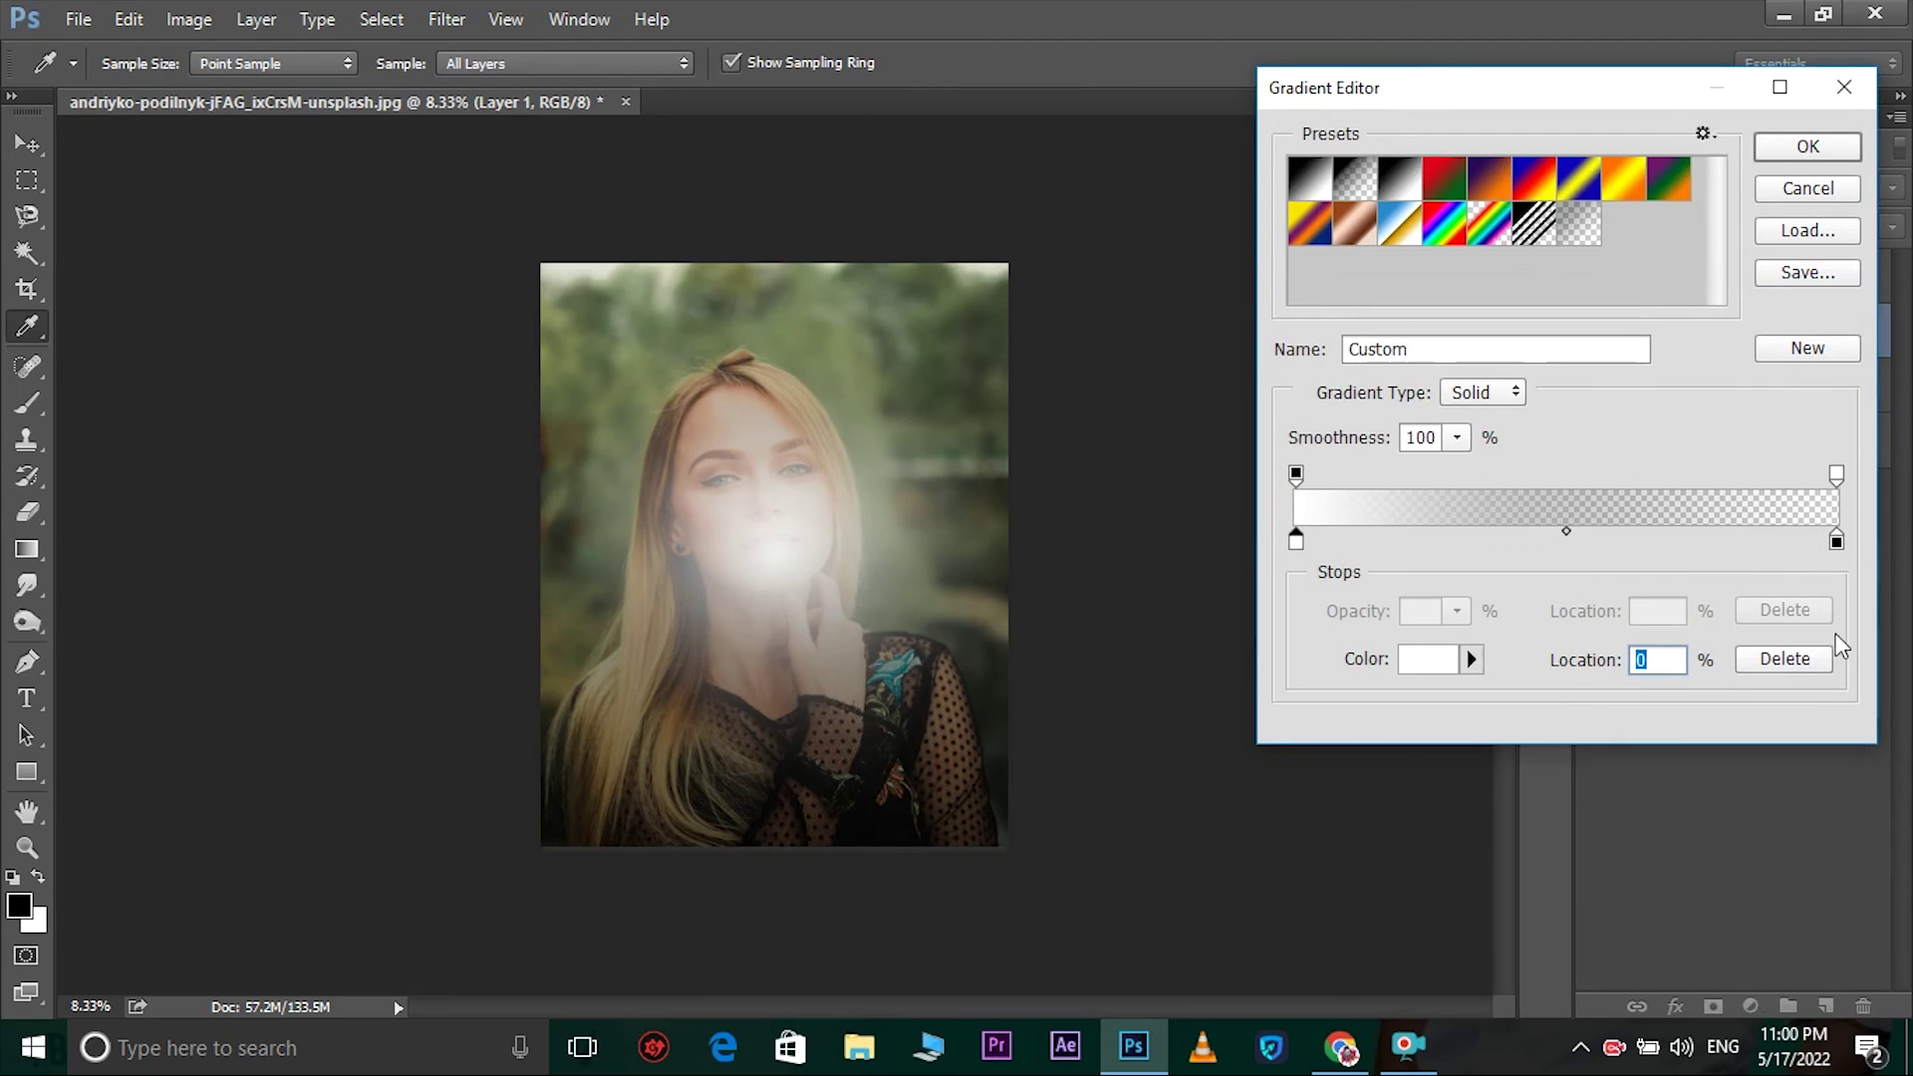
- Make the right stop bright yellow, move the glow's centre up, and confirm Gradient Fill 2
click(1836, 542)
click(1420, 663)
click(1507, 666)
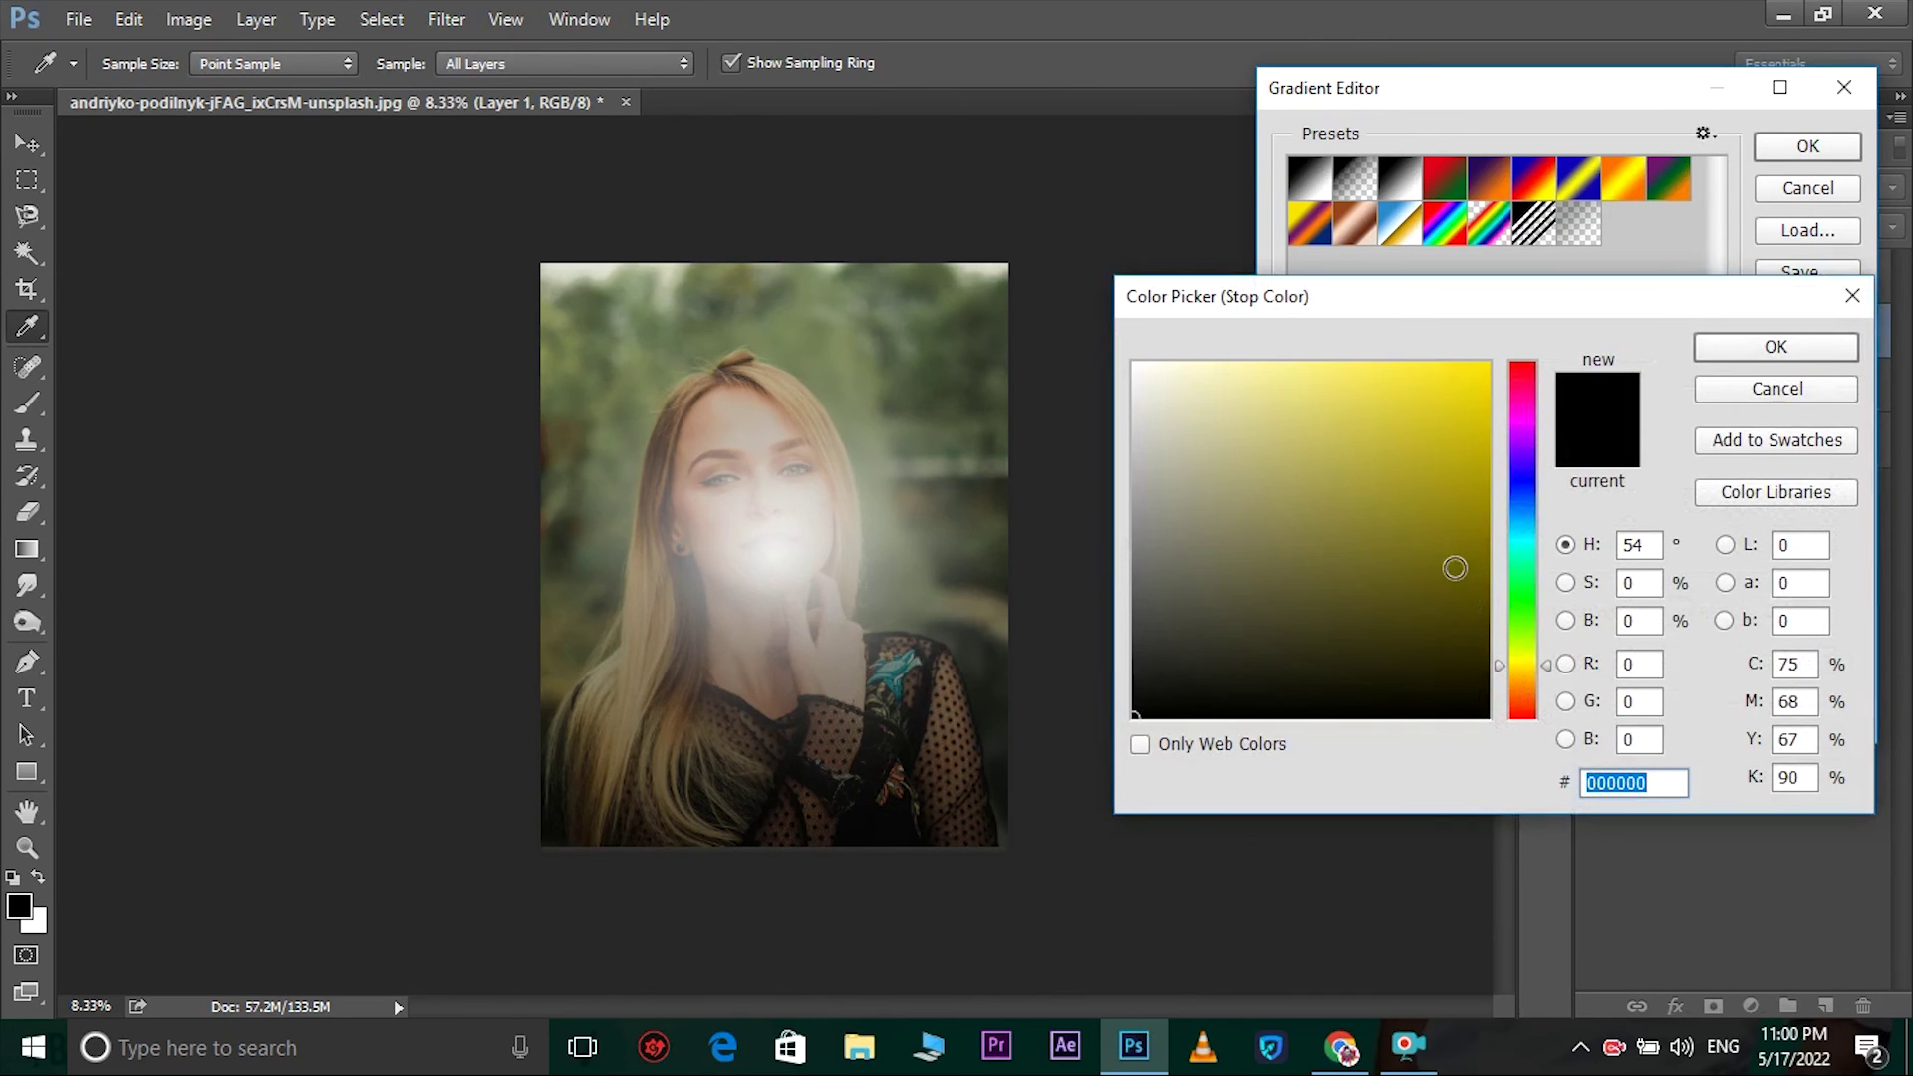
click(1486, 364)
click(1774, 347)
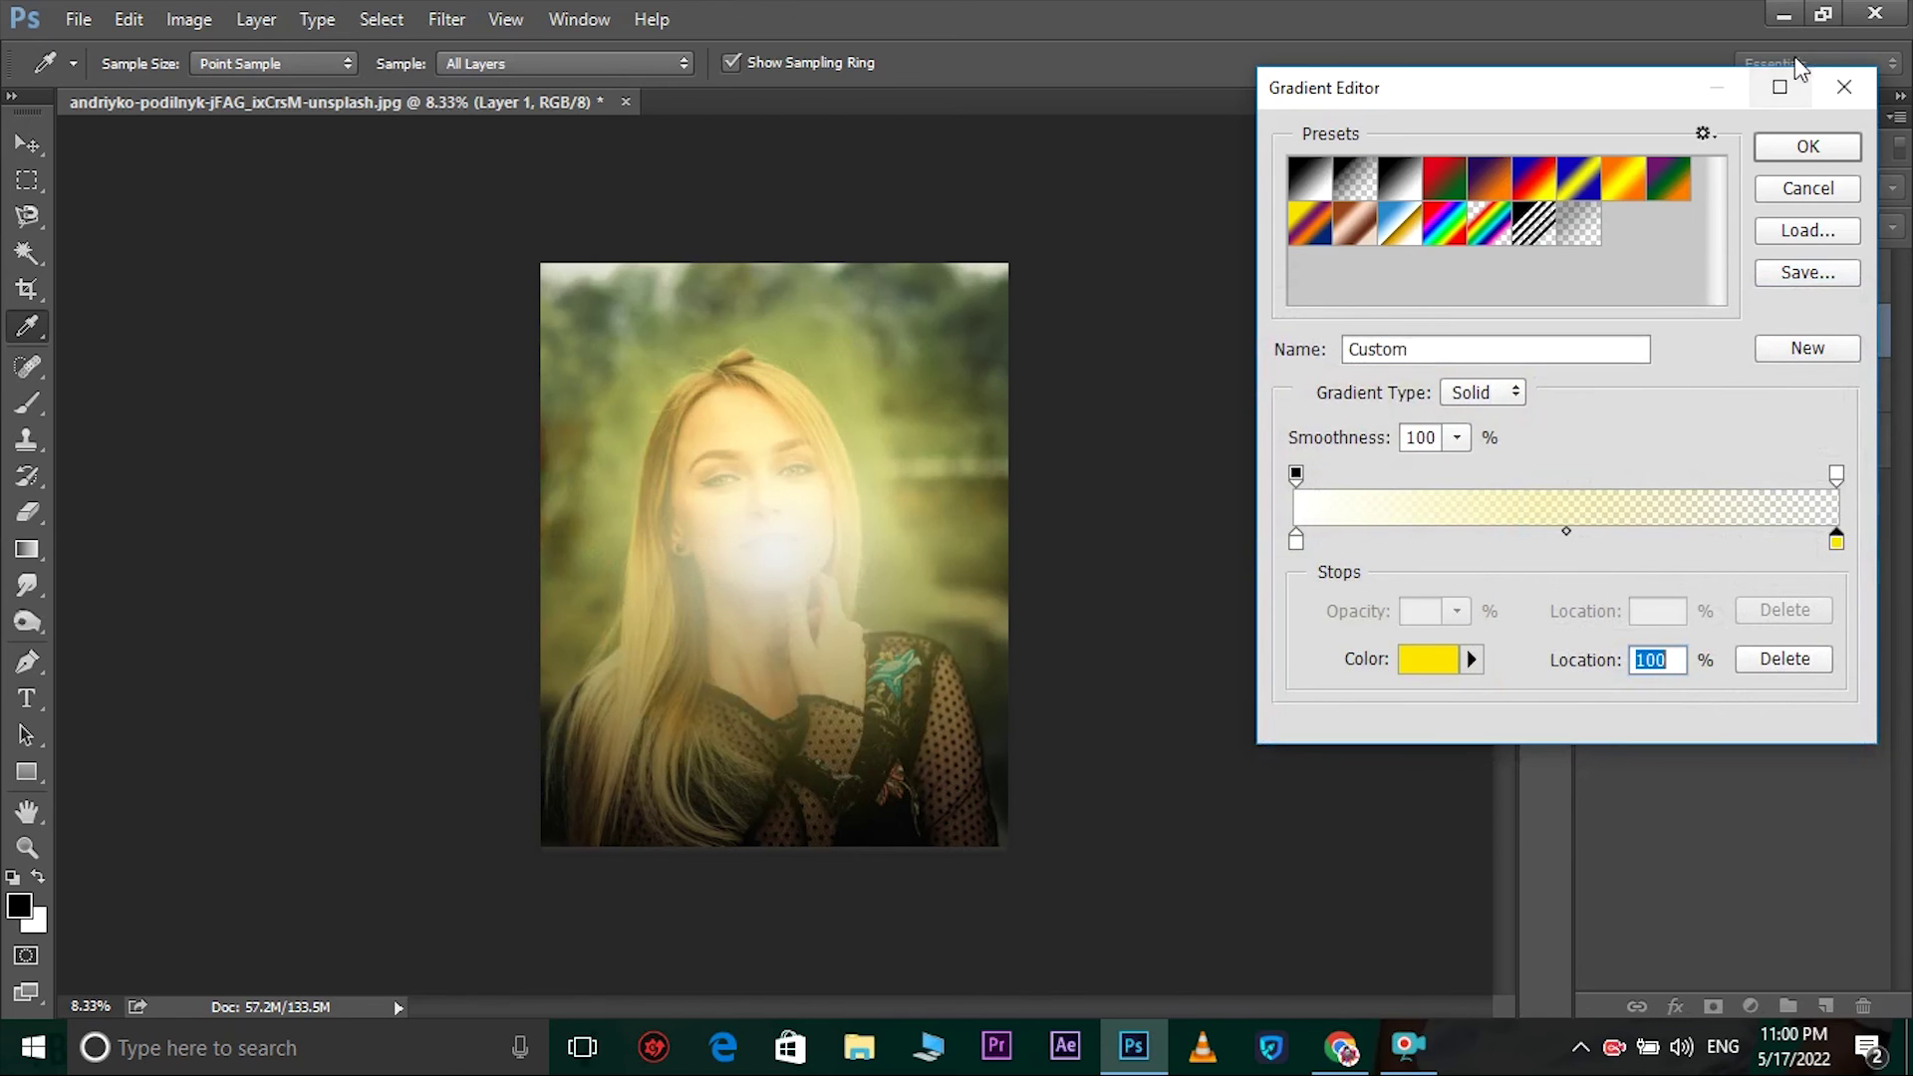
click(1807, 149)
mouse_move(755, 511)
mouse_down()
mouse_move(1014, 71)
mouse_move(495, 128)
mouse_move(634, 107)
mouse_move(859, 116)
mouse_move(990, 151)
mouse_move(1089, 362)
mouse_move(390, 295)
mouse_move(896, 354)
mouse_up()
click(1657, 326)
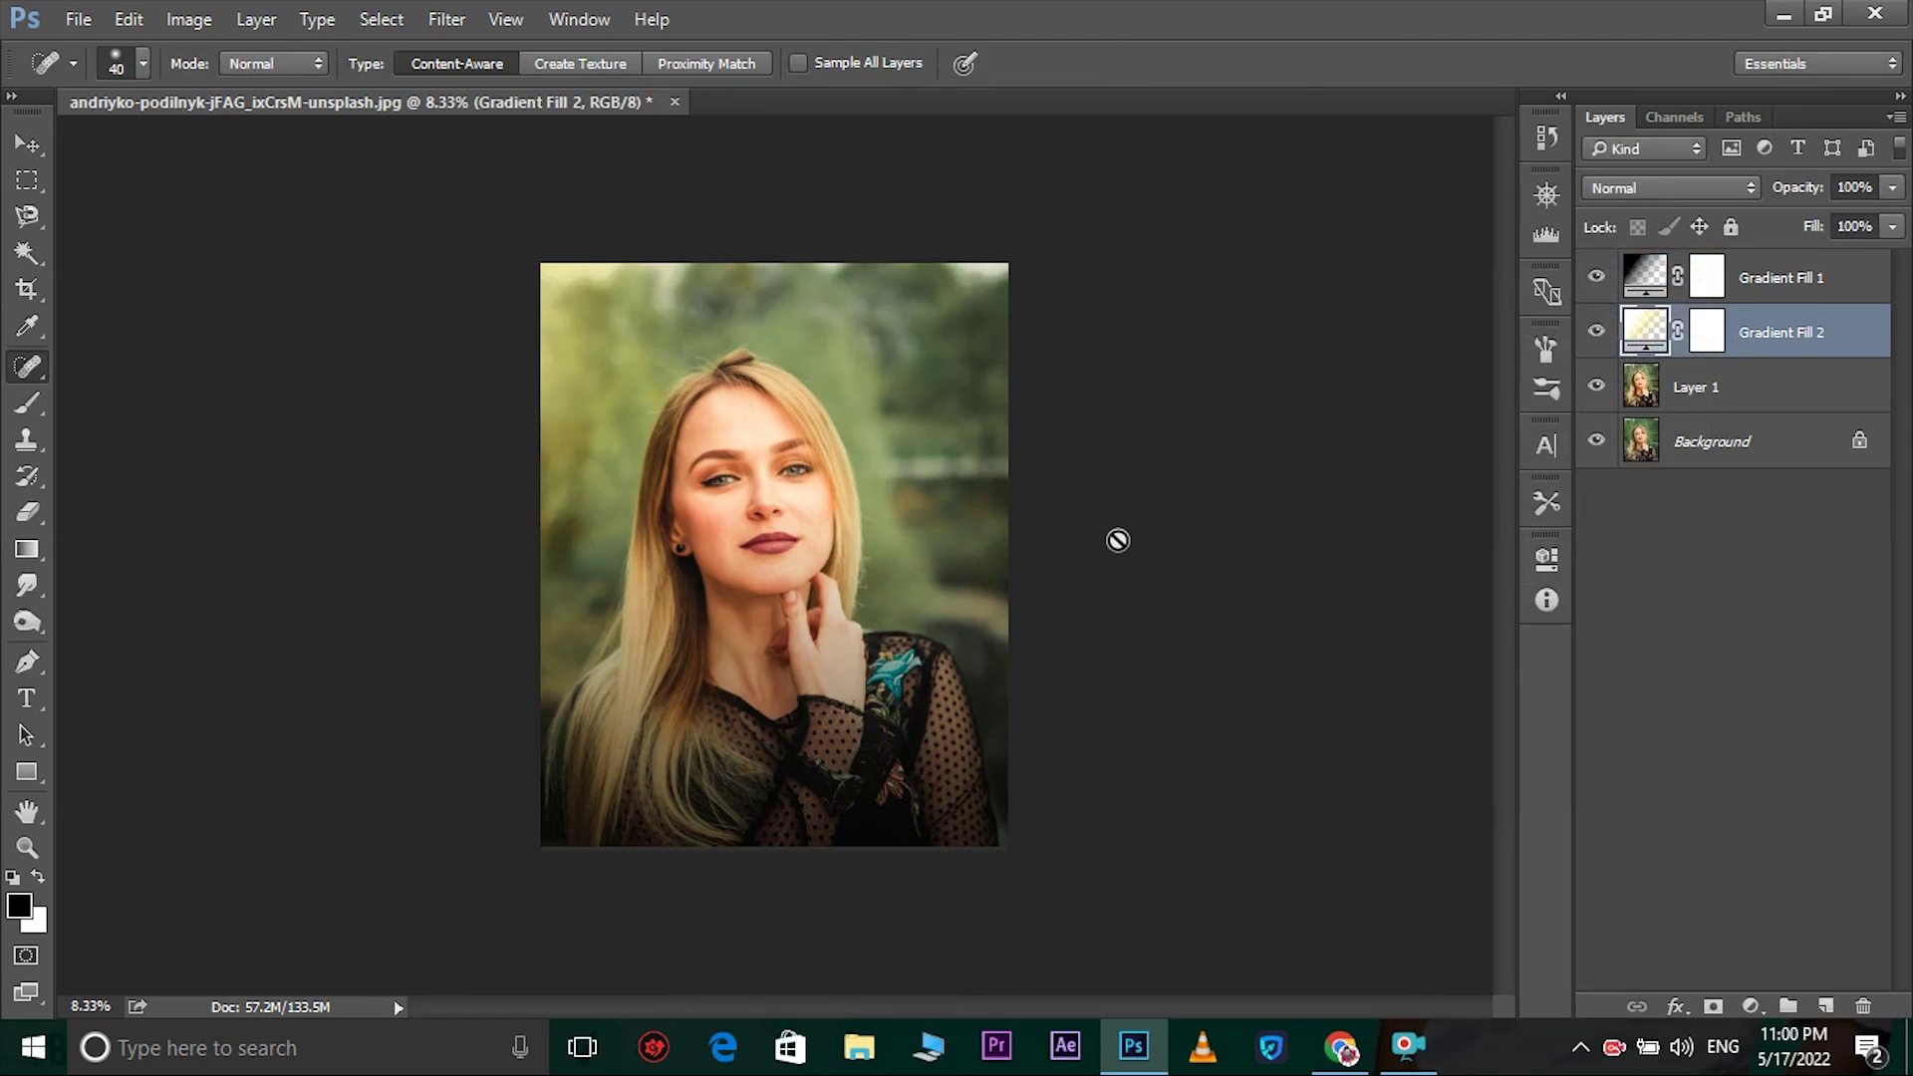
- With Layer 1 active, save the portrait to the Desktop as a JPEG named 'dddd'
click(1701, 395)
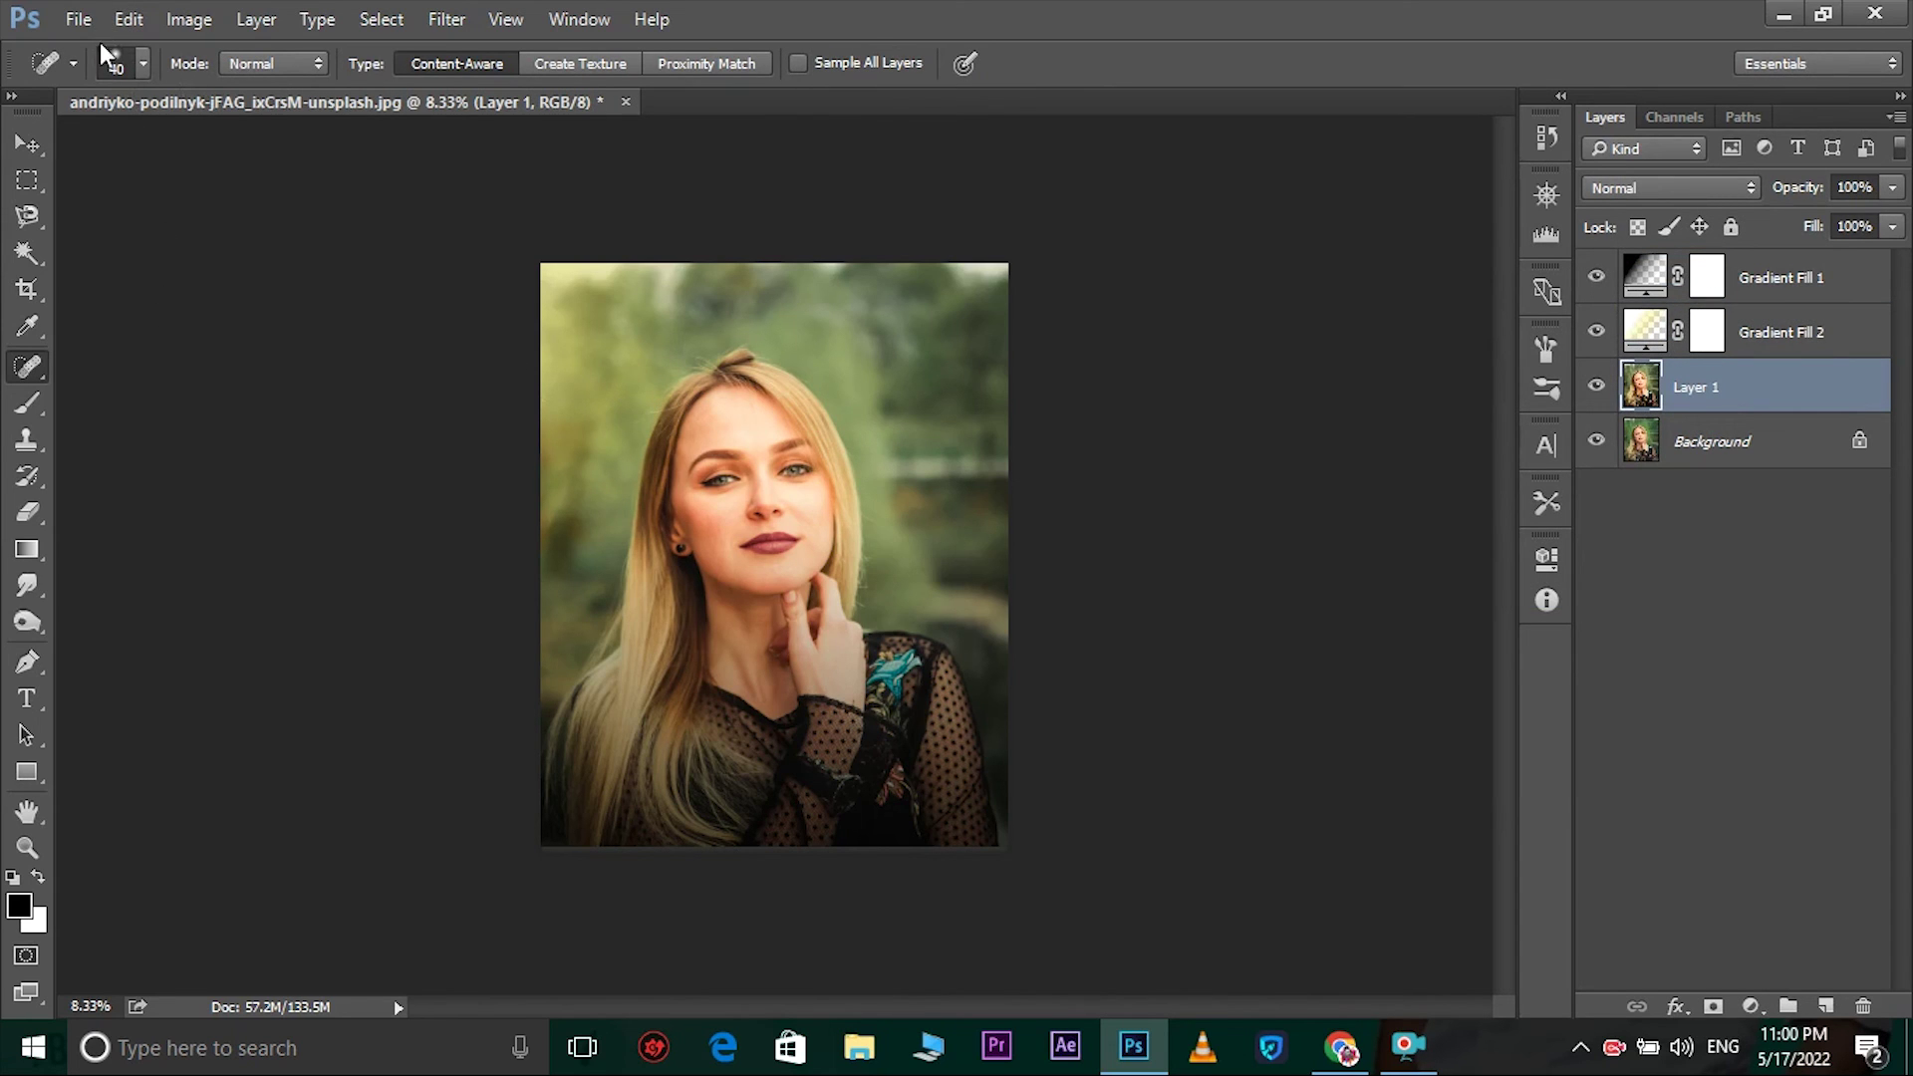
click(77, 19)
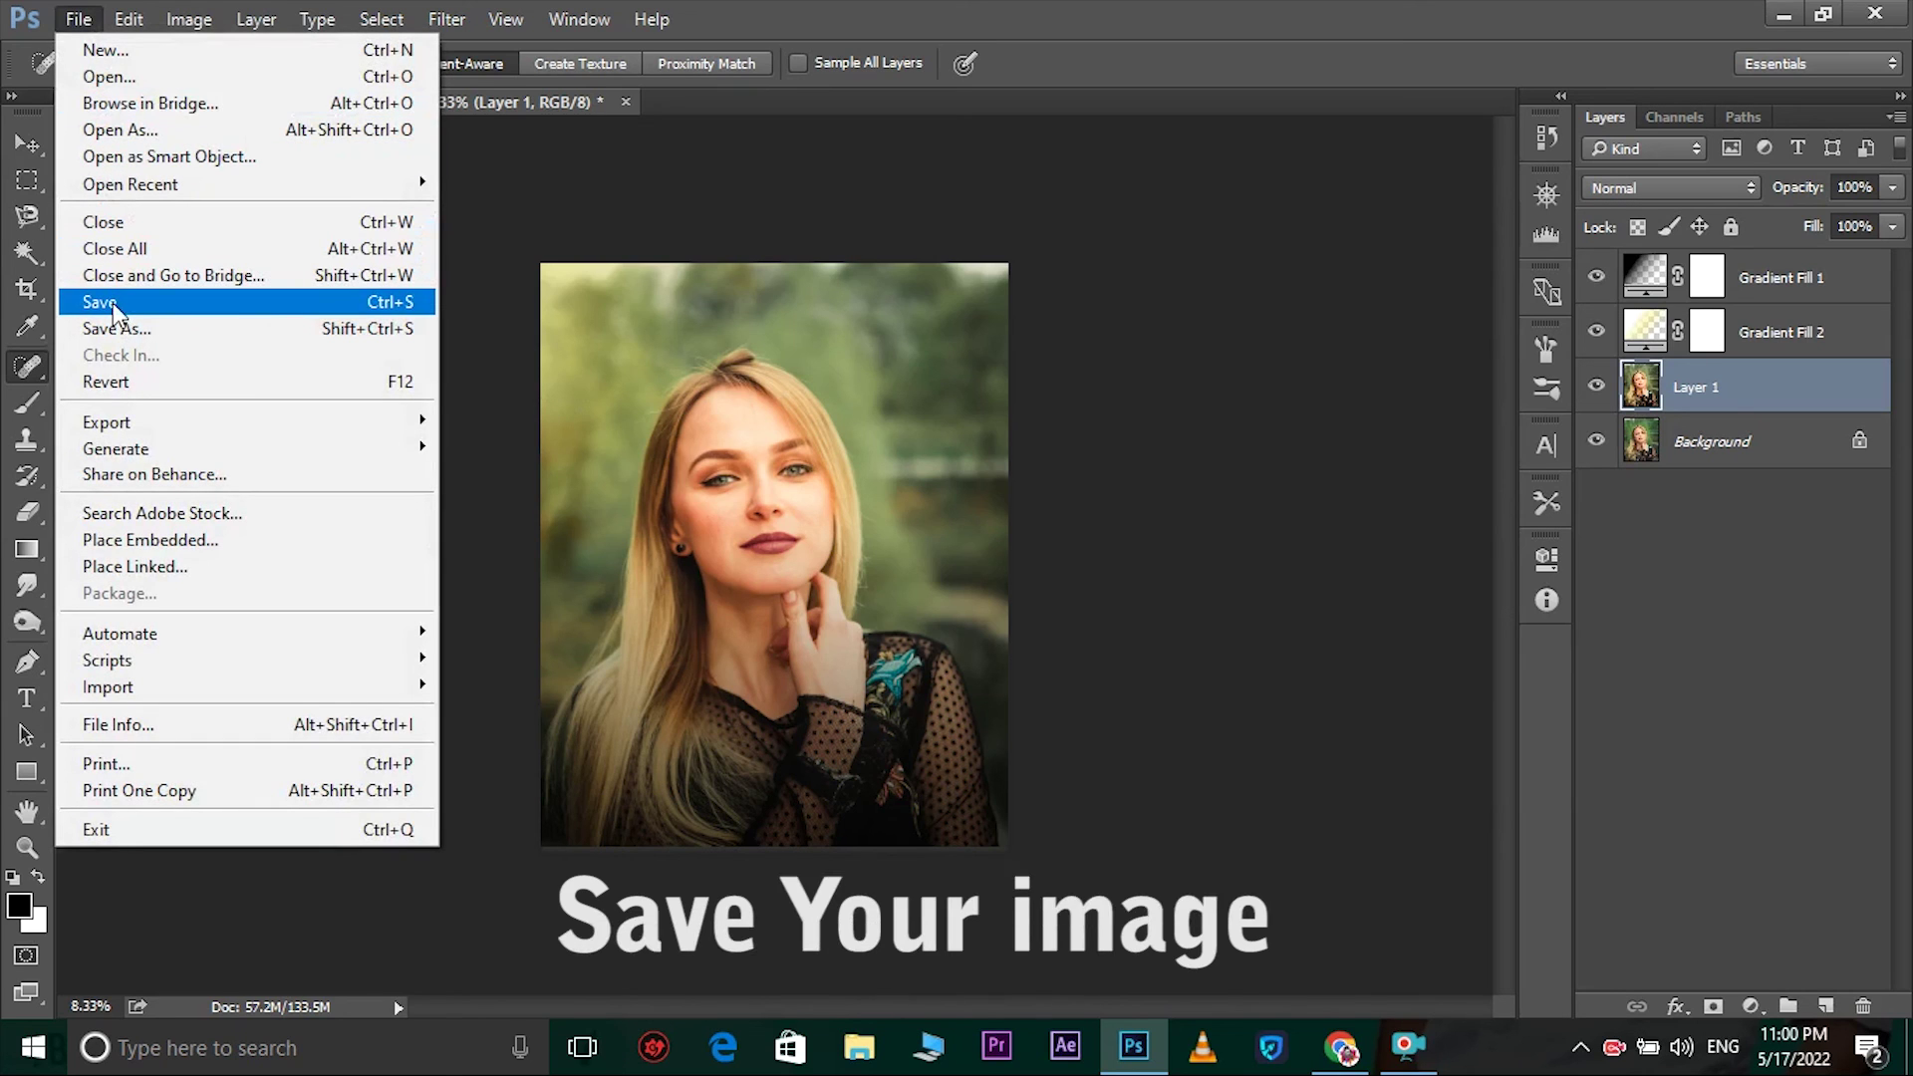
click(113, 305)
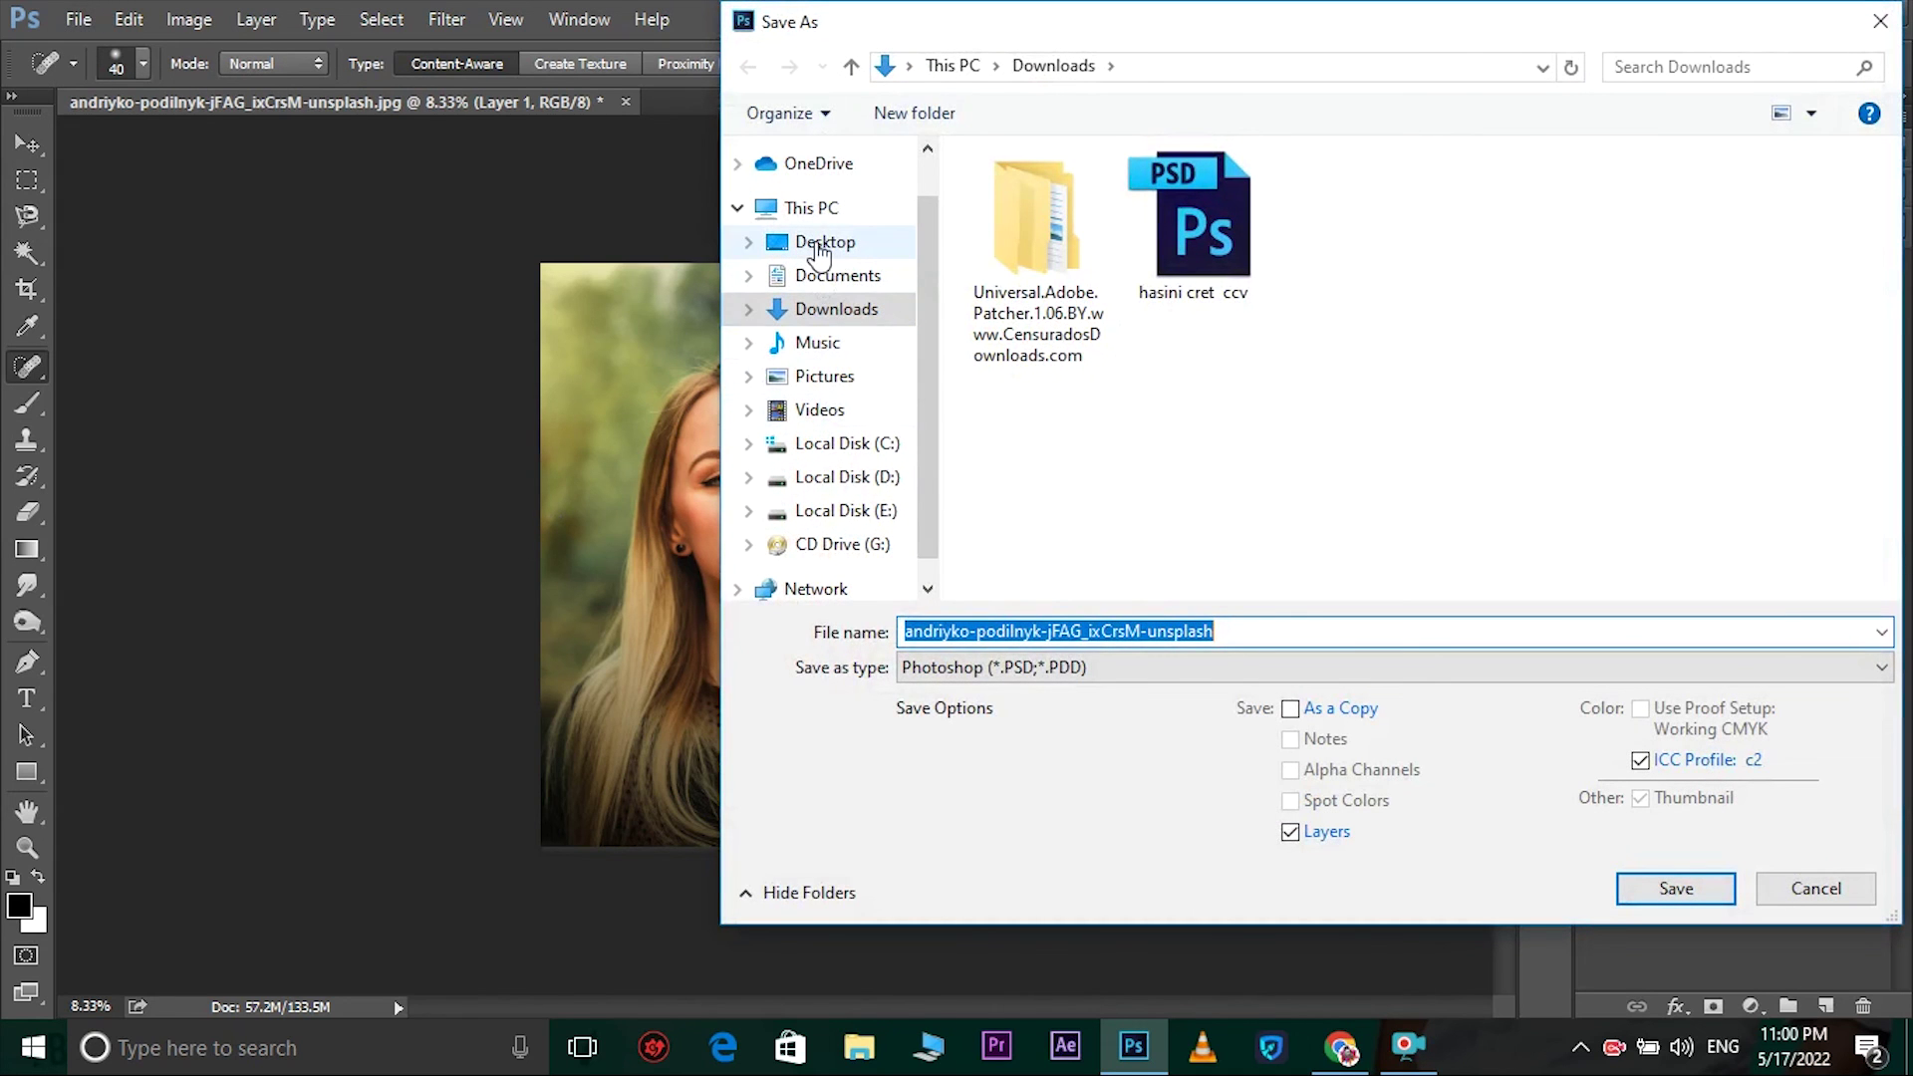
click(792, 242)
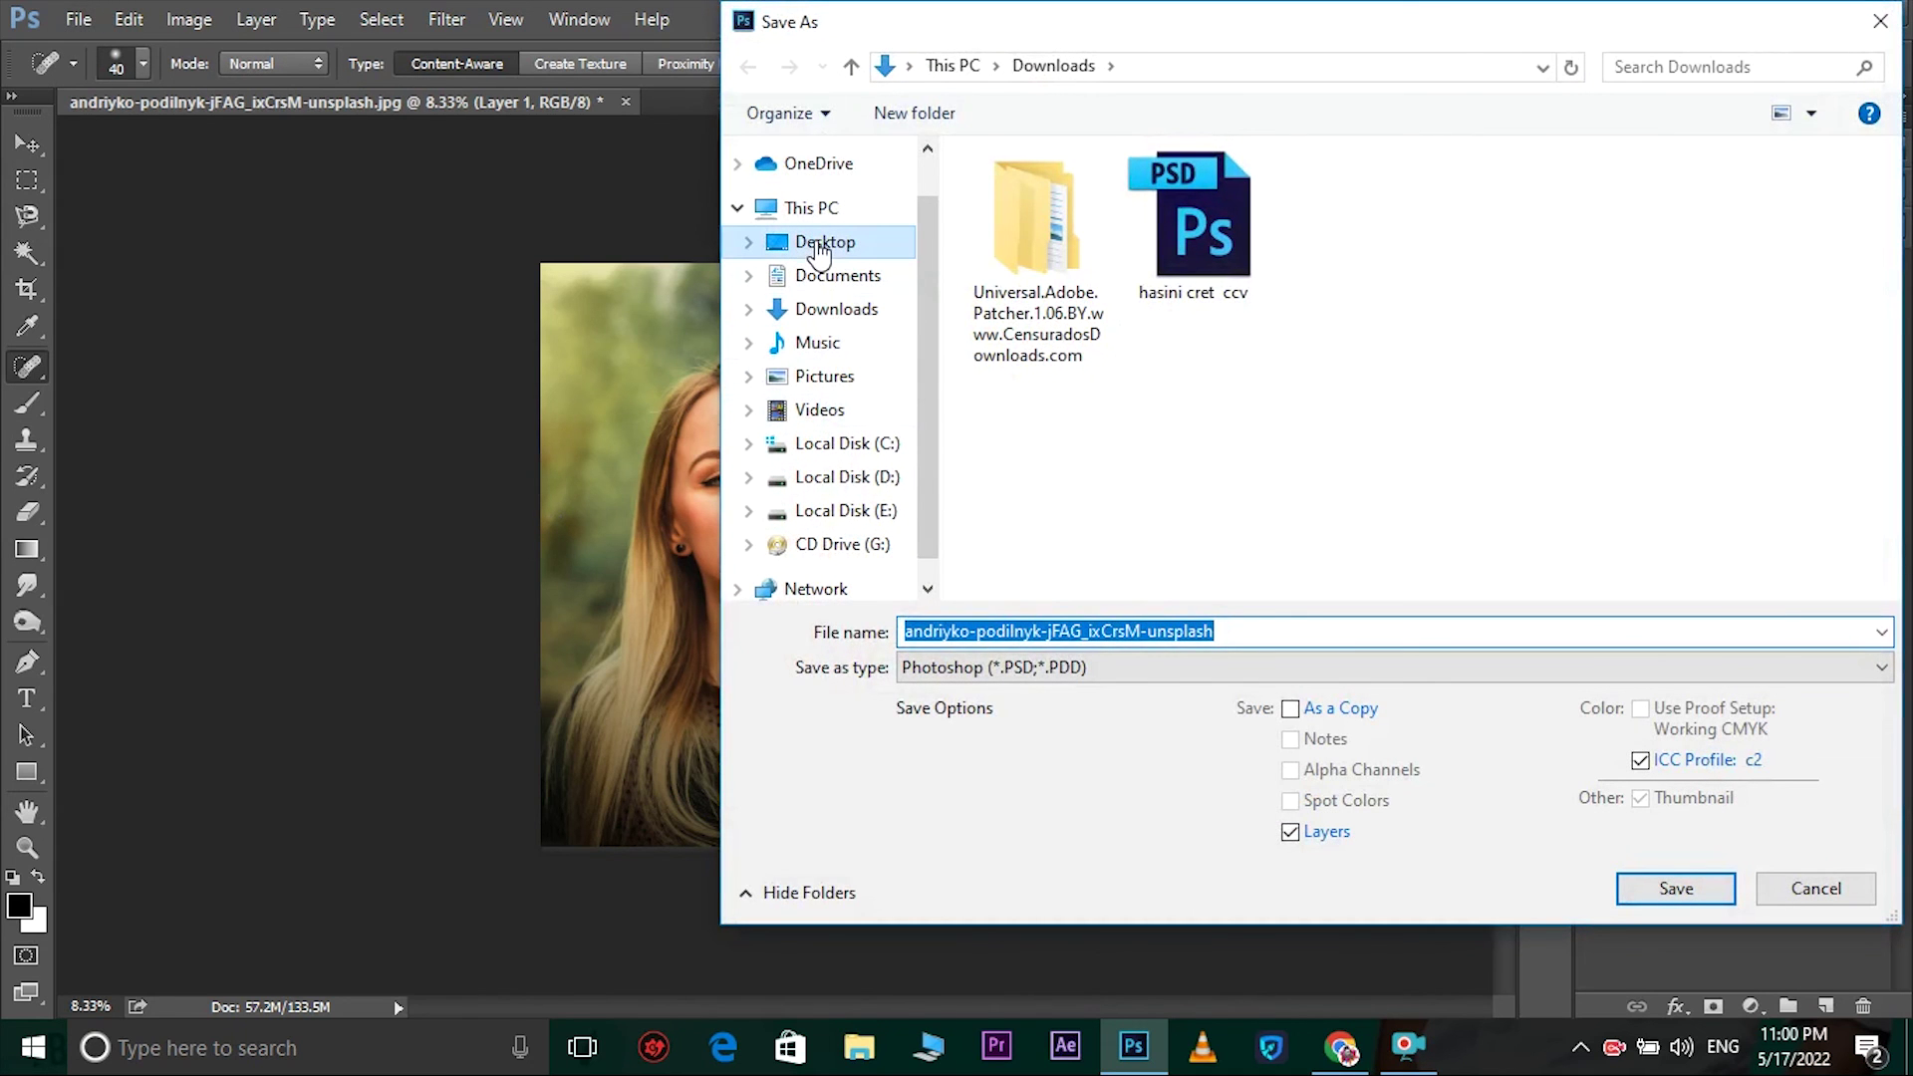
click(1295, 667)
click(1119, 387)
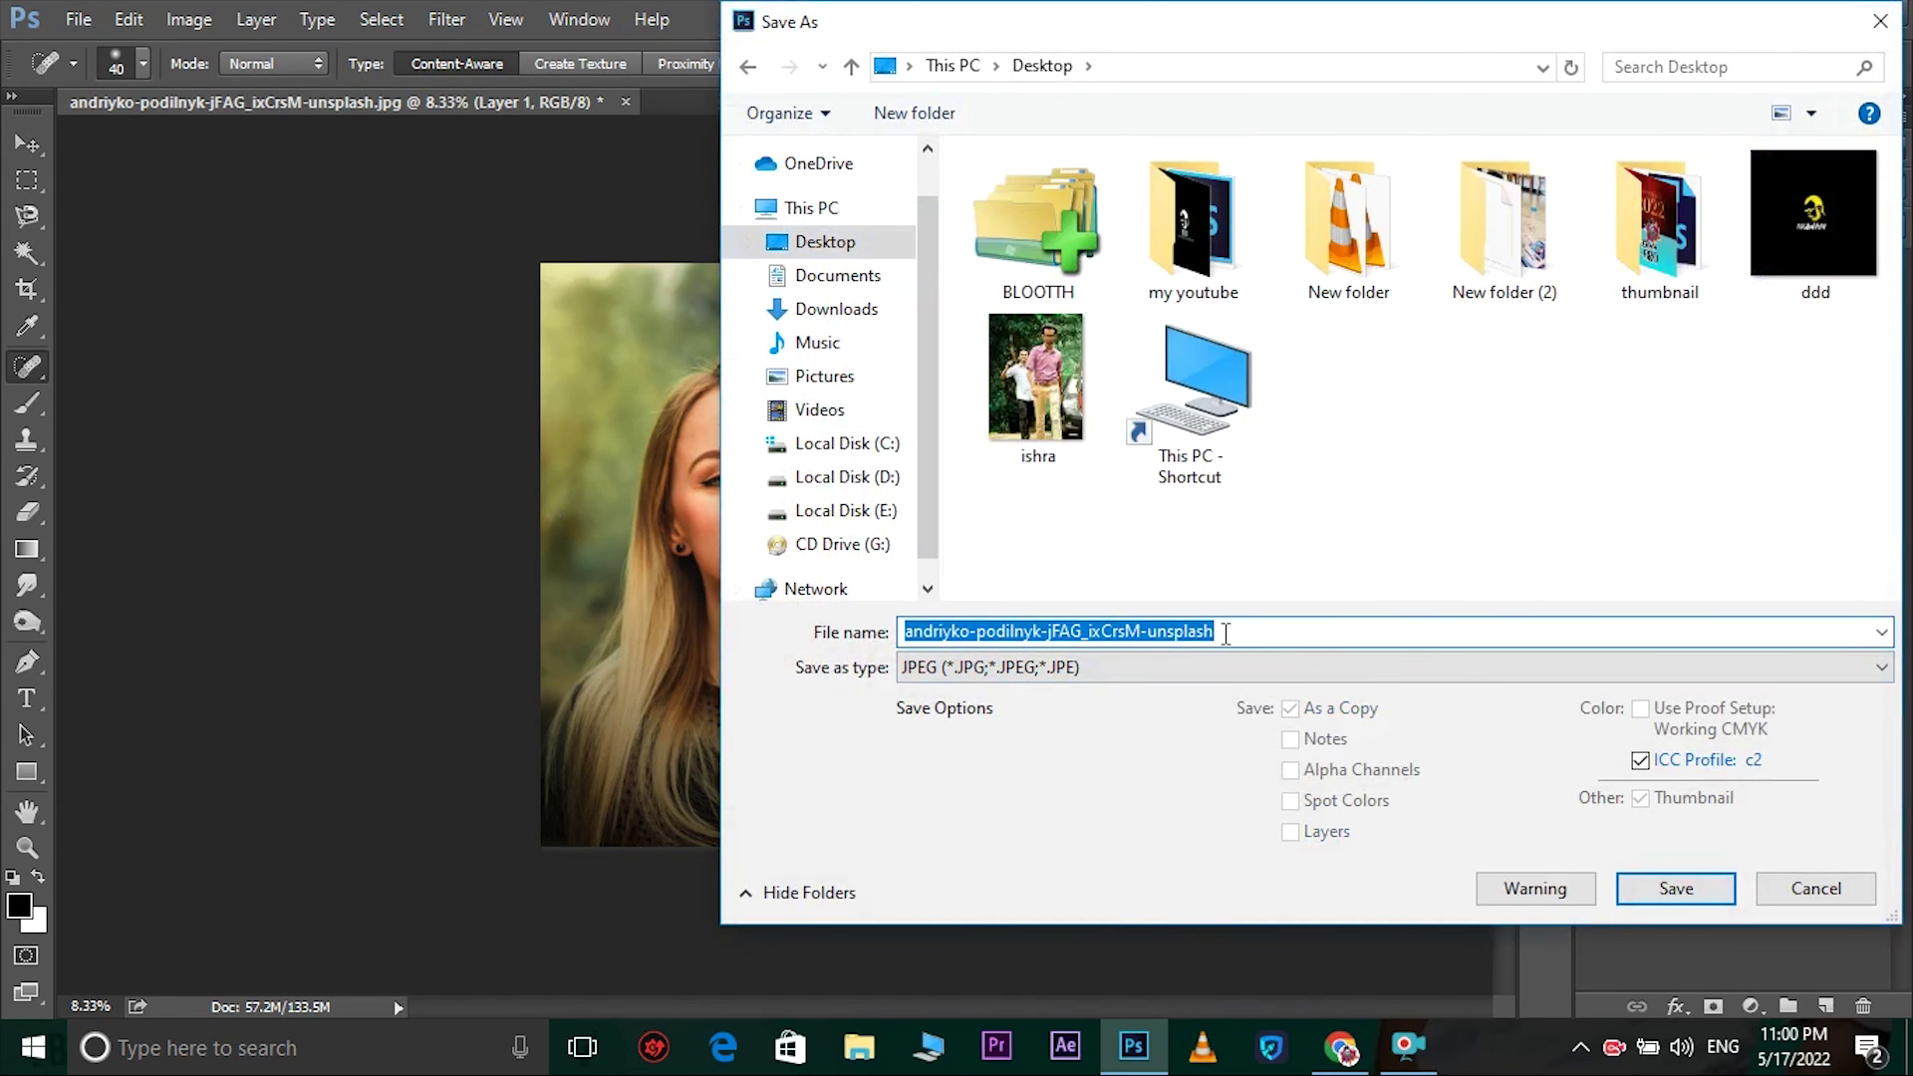
text(dddd)
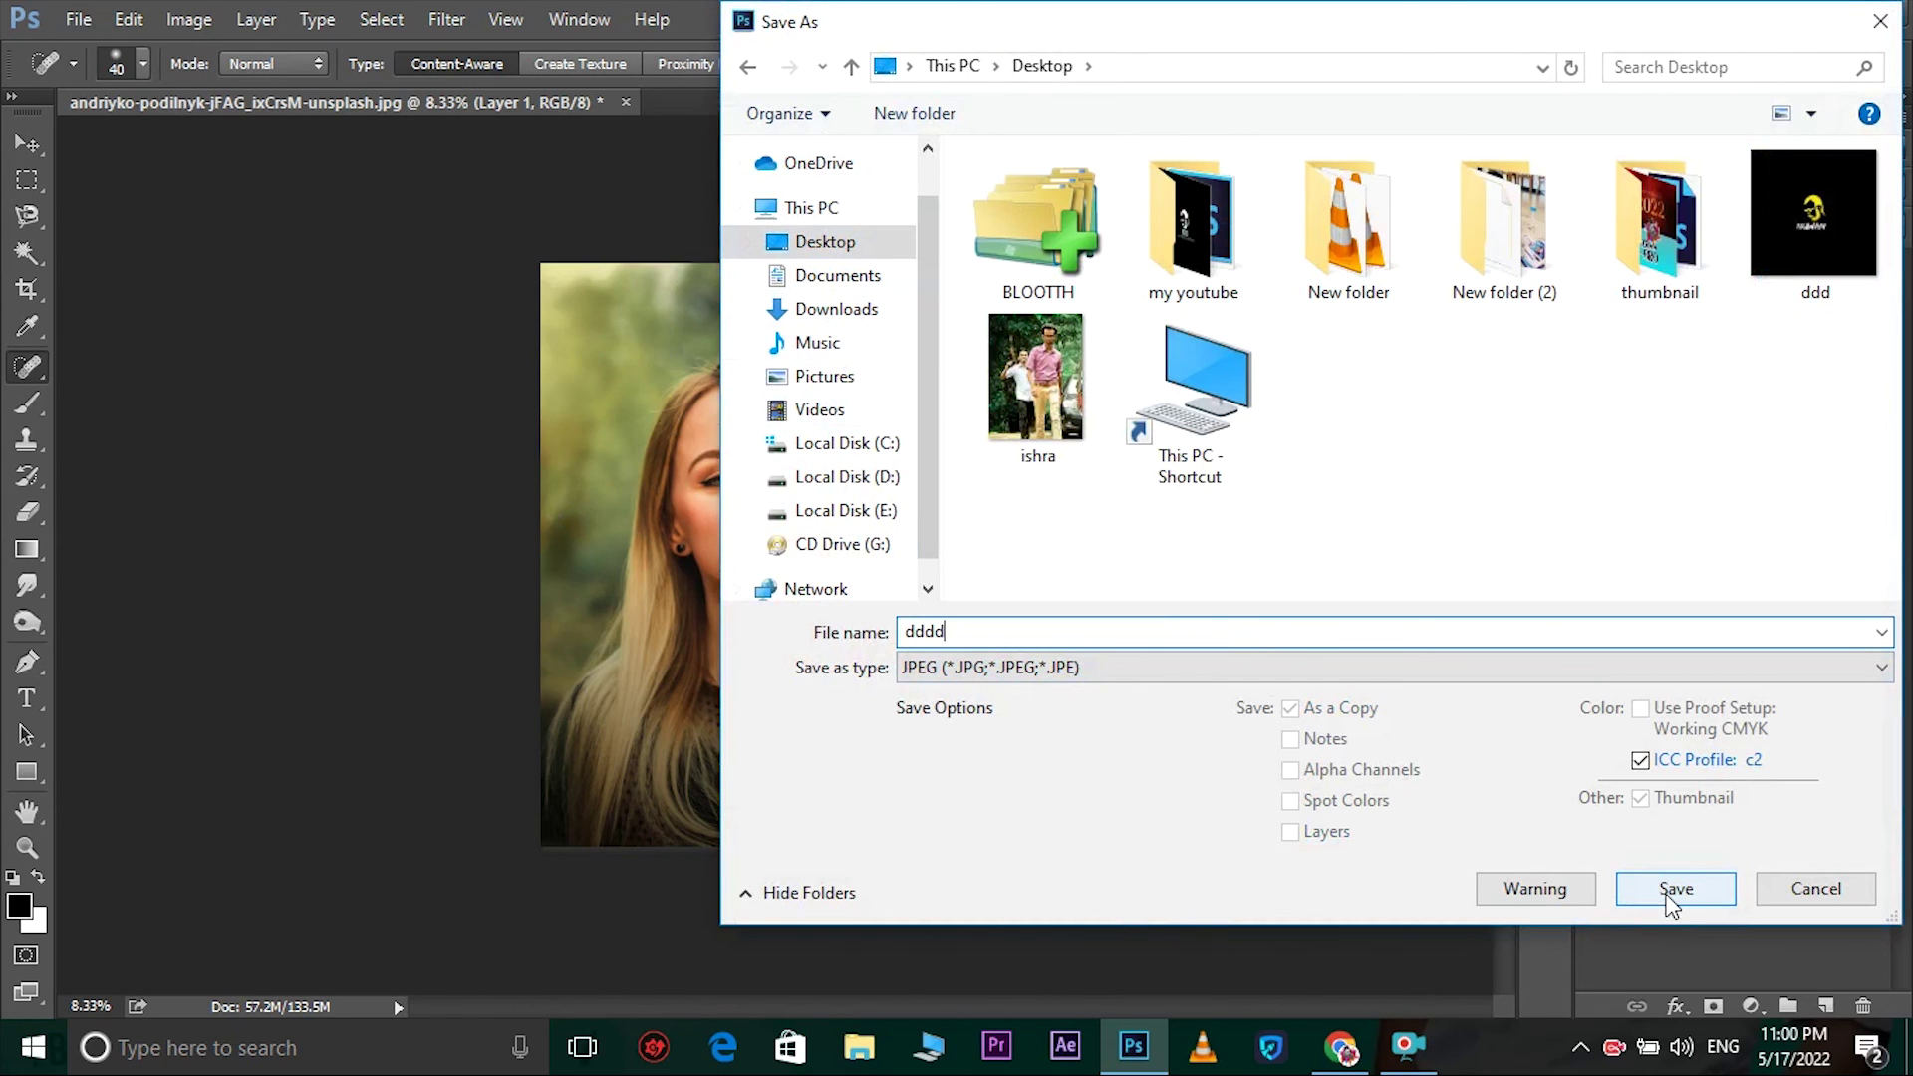
click(1673, 888)
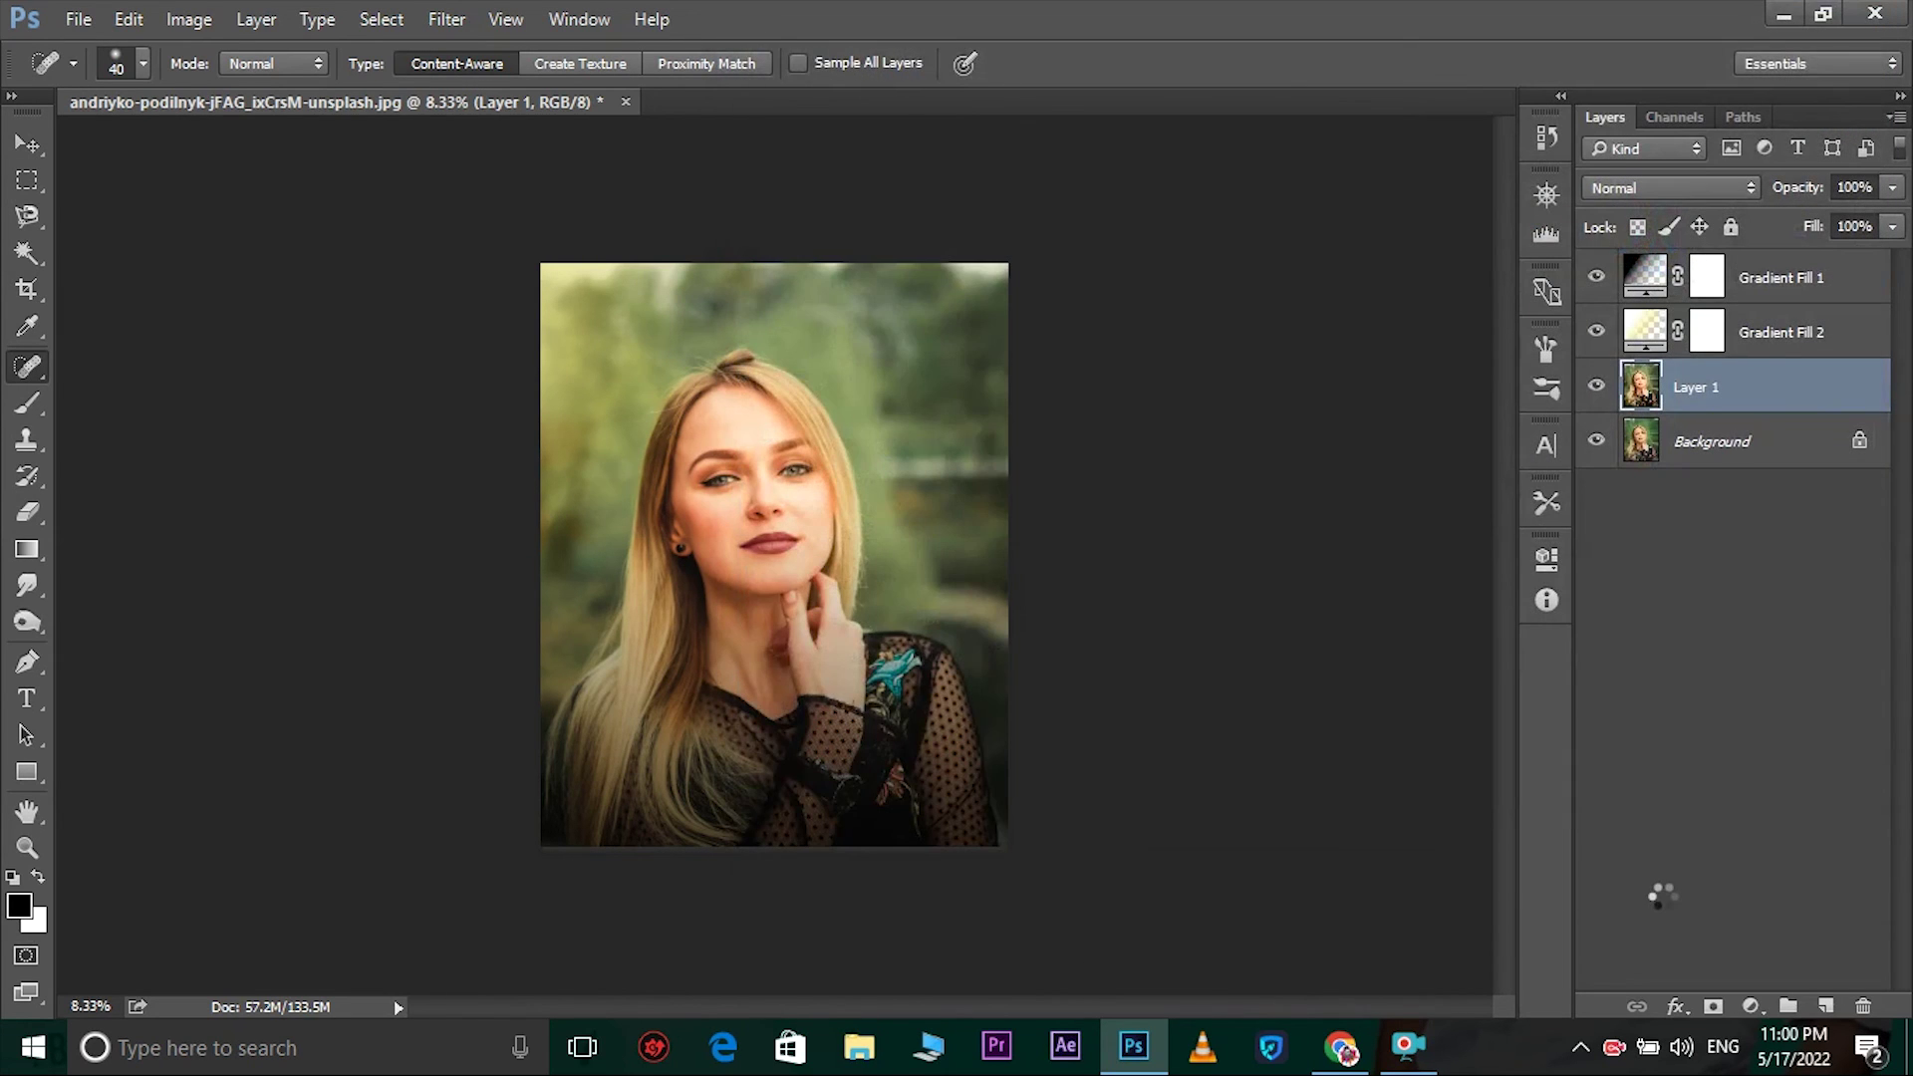